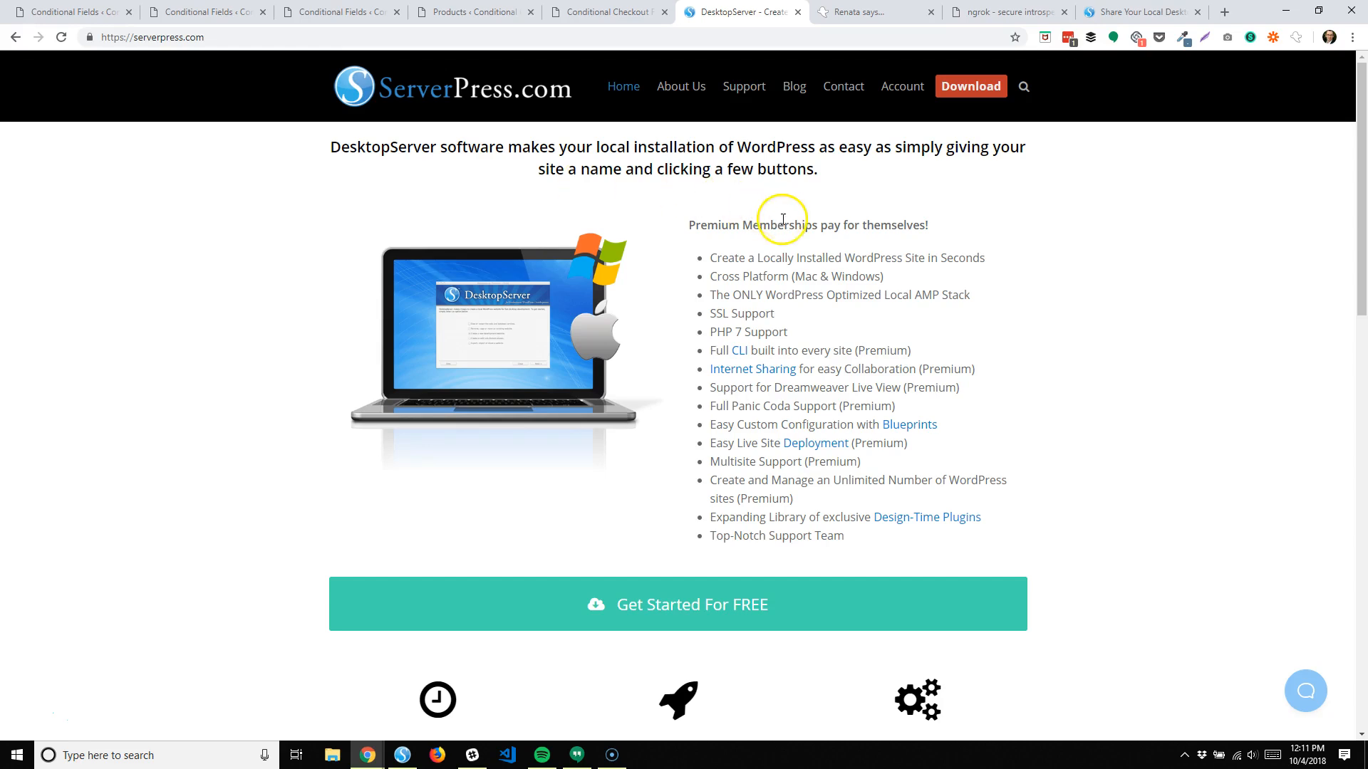
# Step: Review the home pages of Ghost Inspector, ngrok and ServerPress DesktopServer
pyautogui.moveTo(638, 235)
pyautogui.click(883, 12)
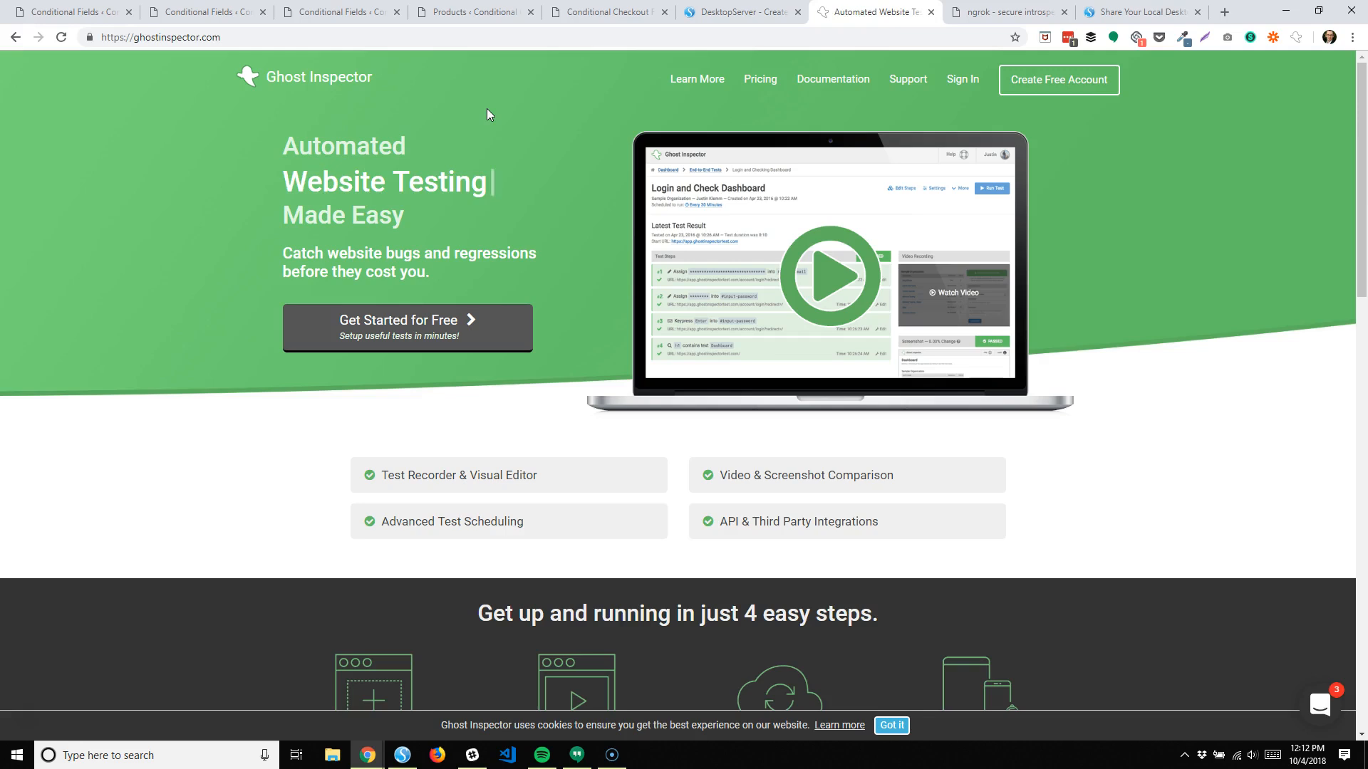
pyautogui.click(1001, 17)
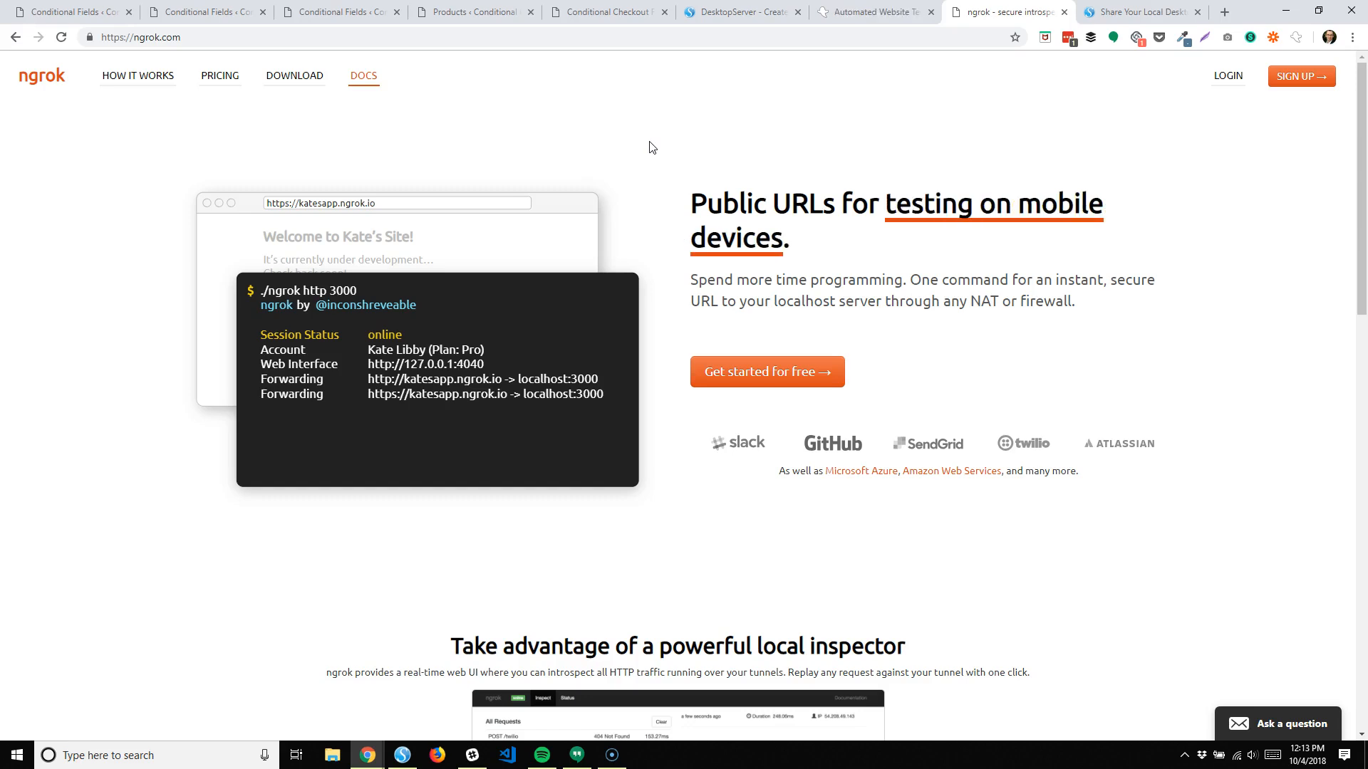
pyautogui.click(866, 12)
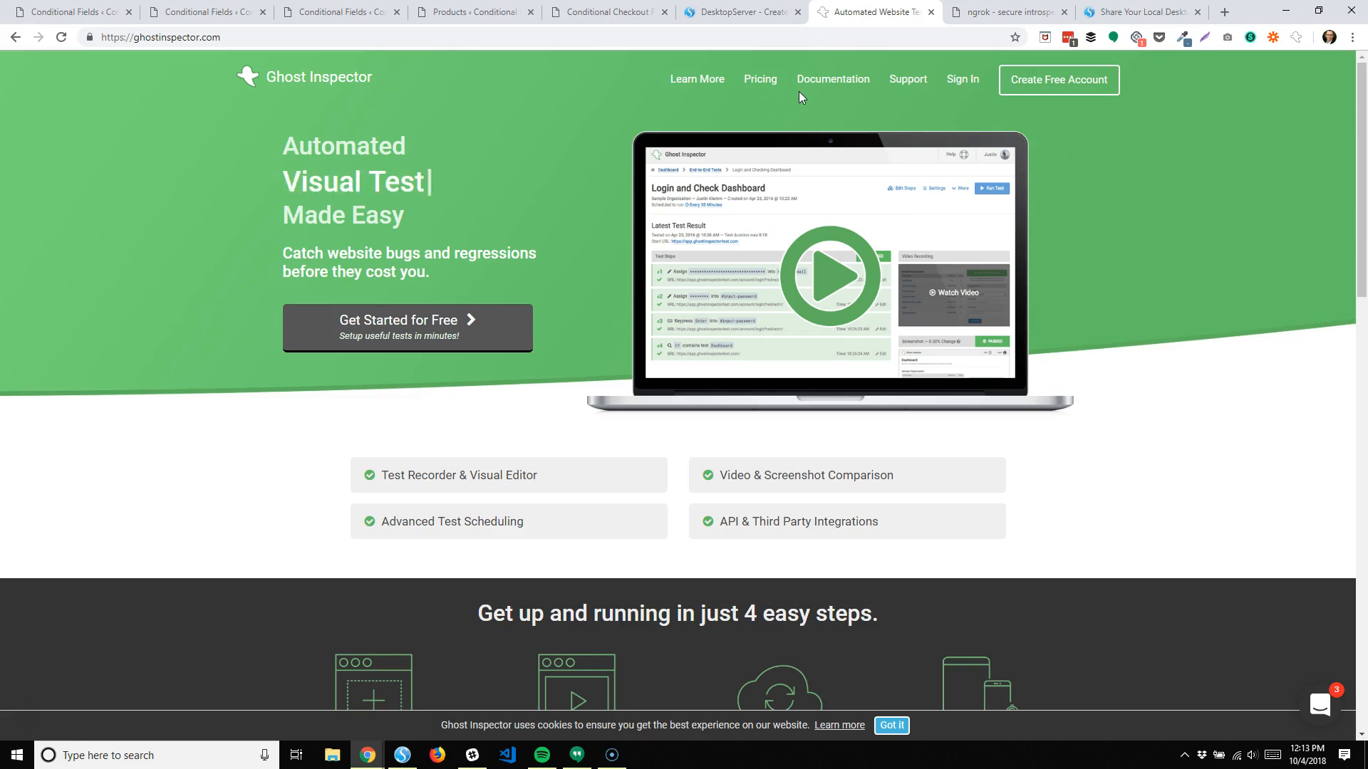
pyautogui.click(999, 14)
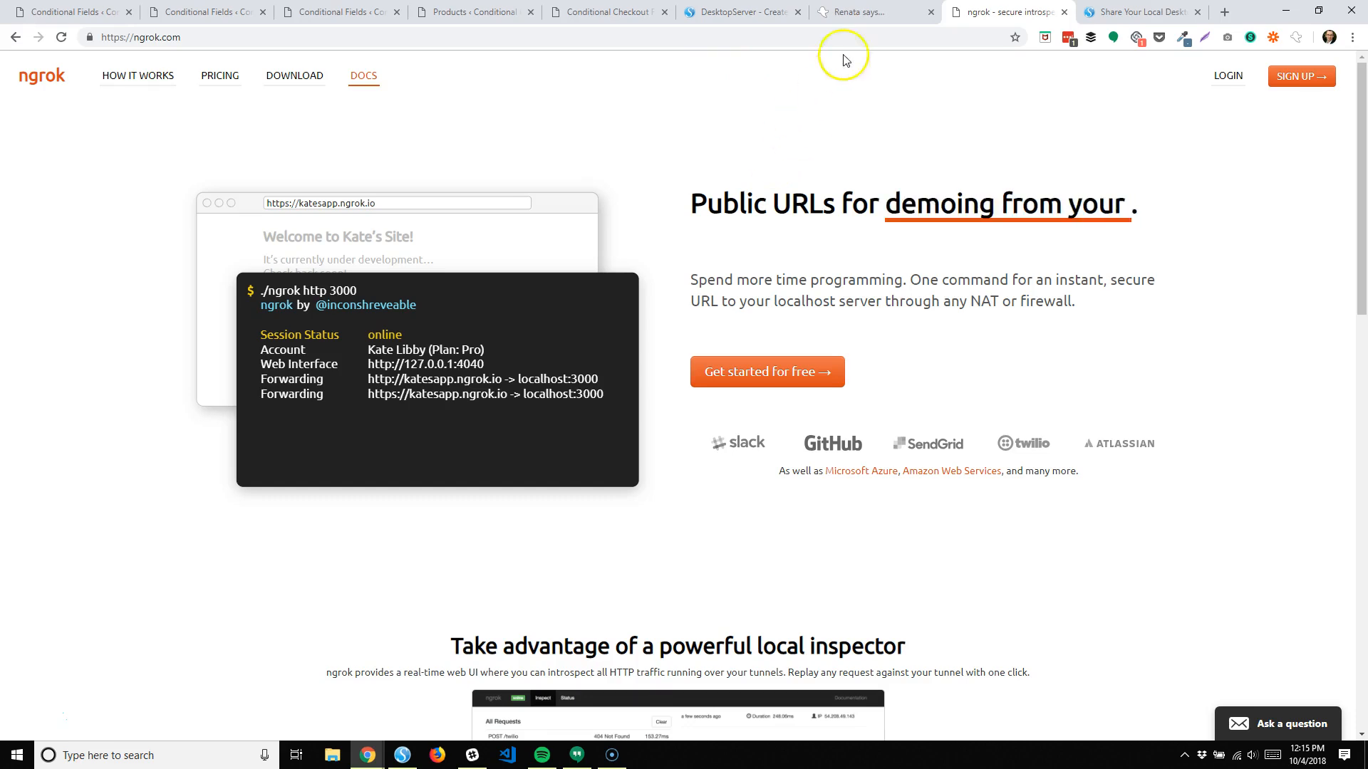
pyautogui.click(852, 9)
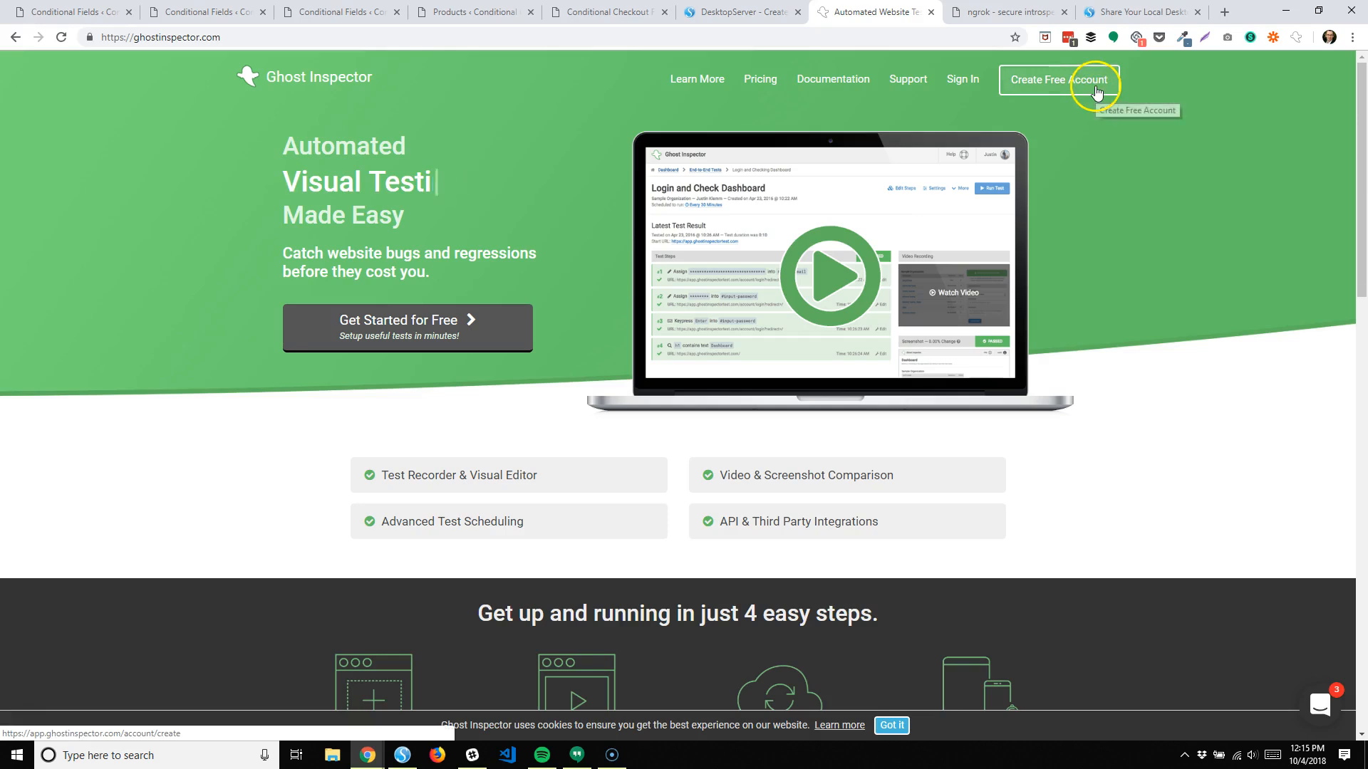
pyautogui.click(722, 22)
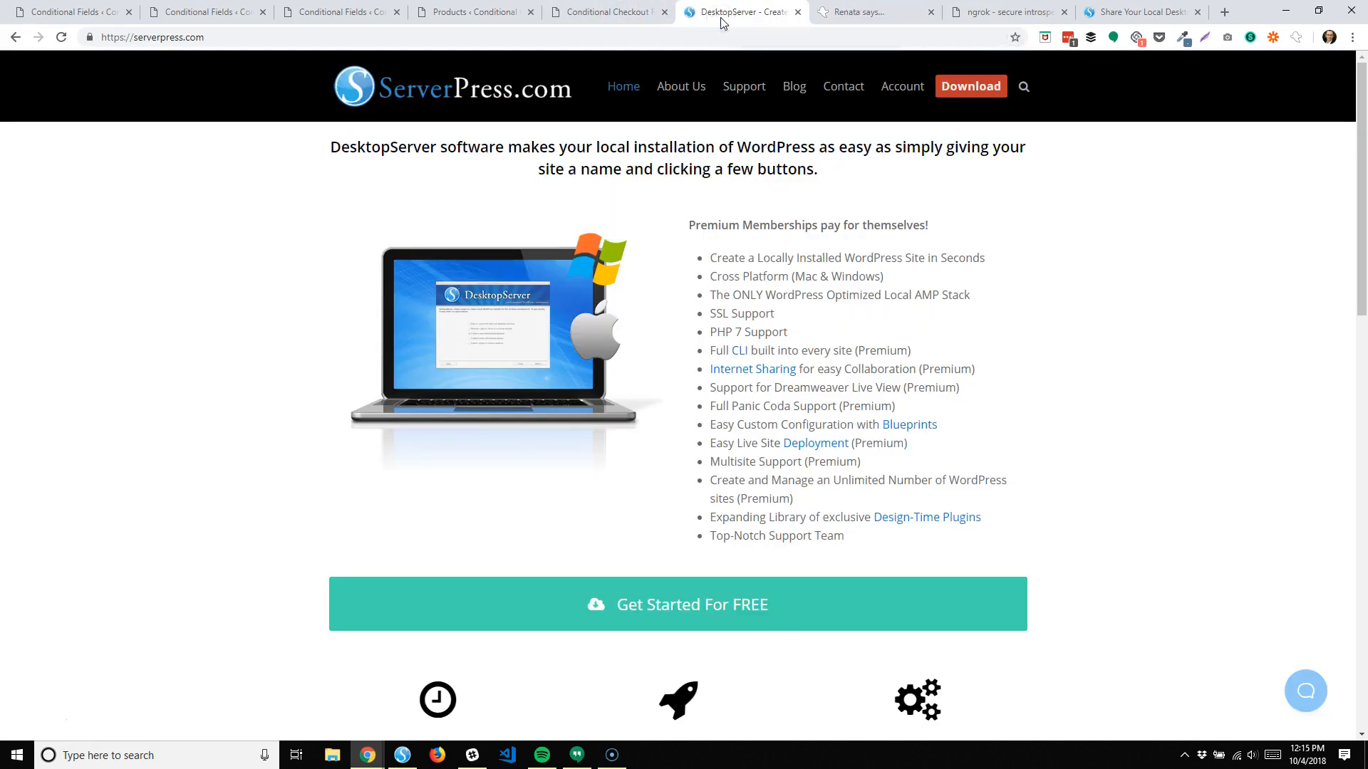
pyautogui.click(865, 12)
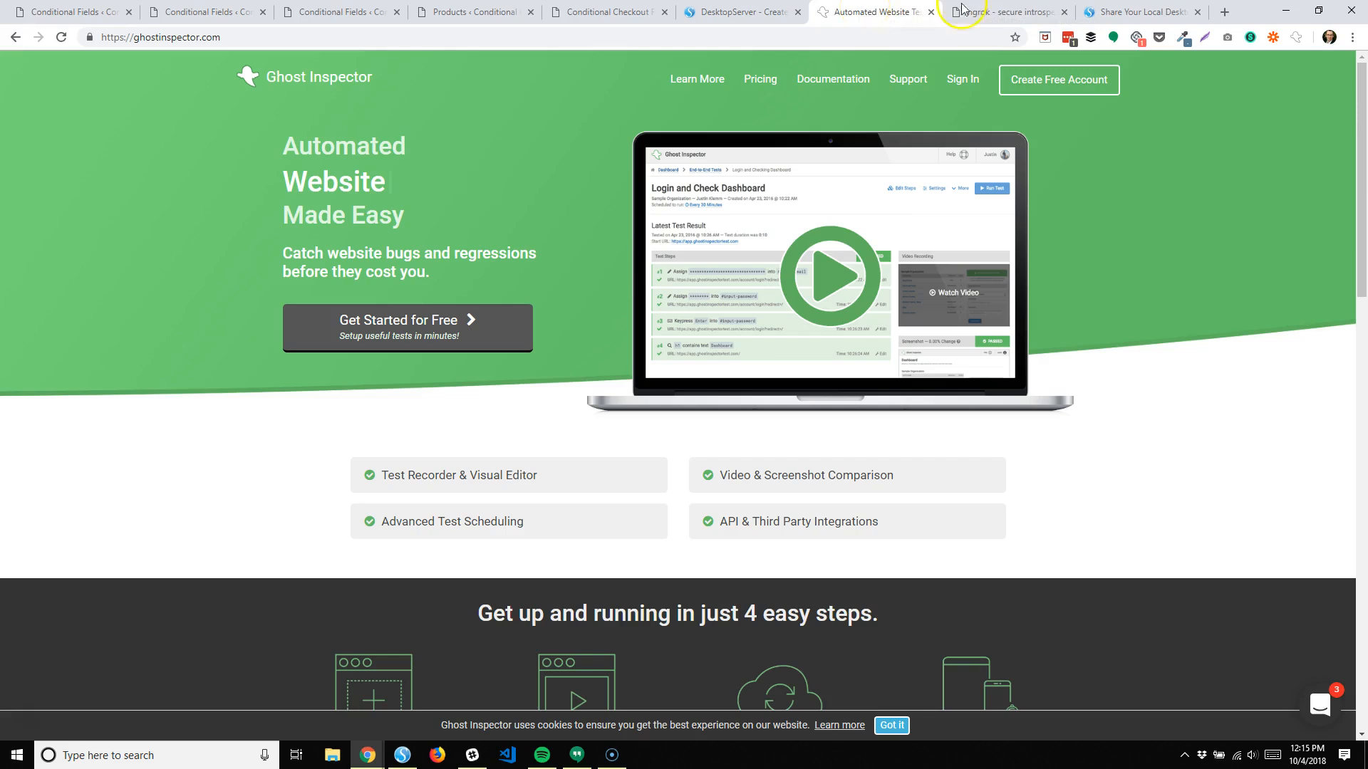
pyautogui.click(1001, 12)
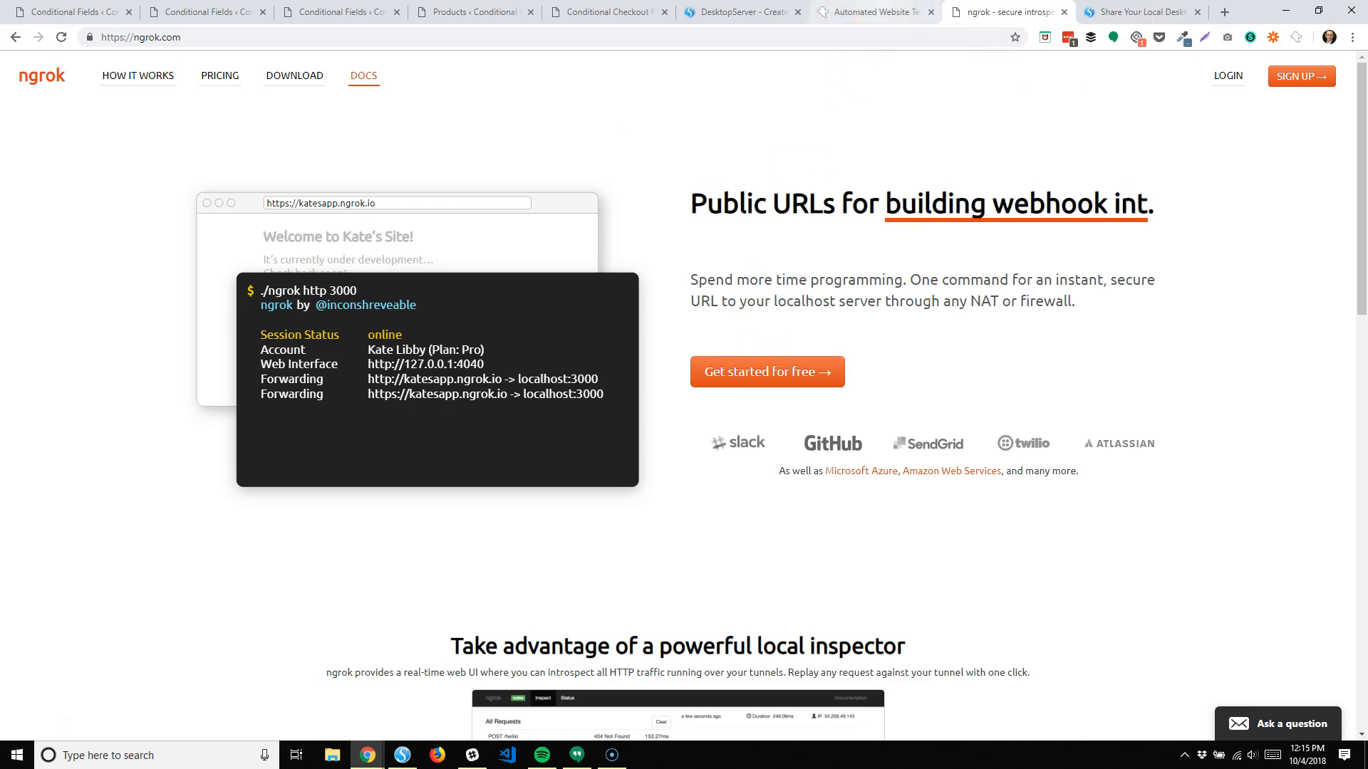
pyautogui.click(883, 10)
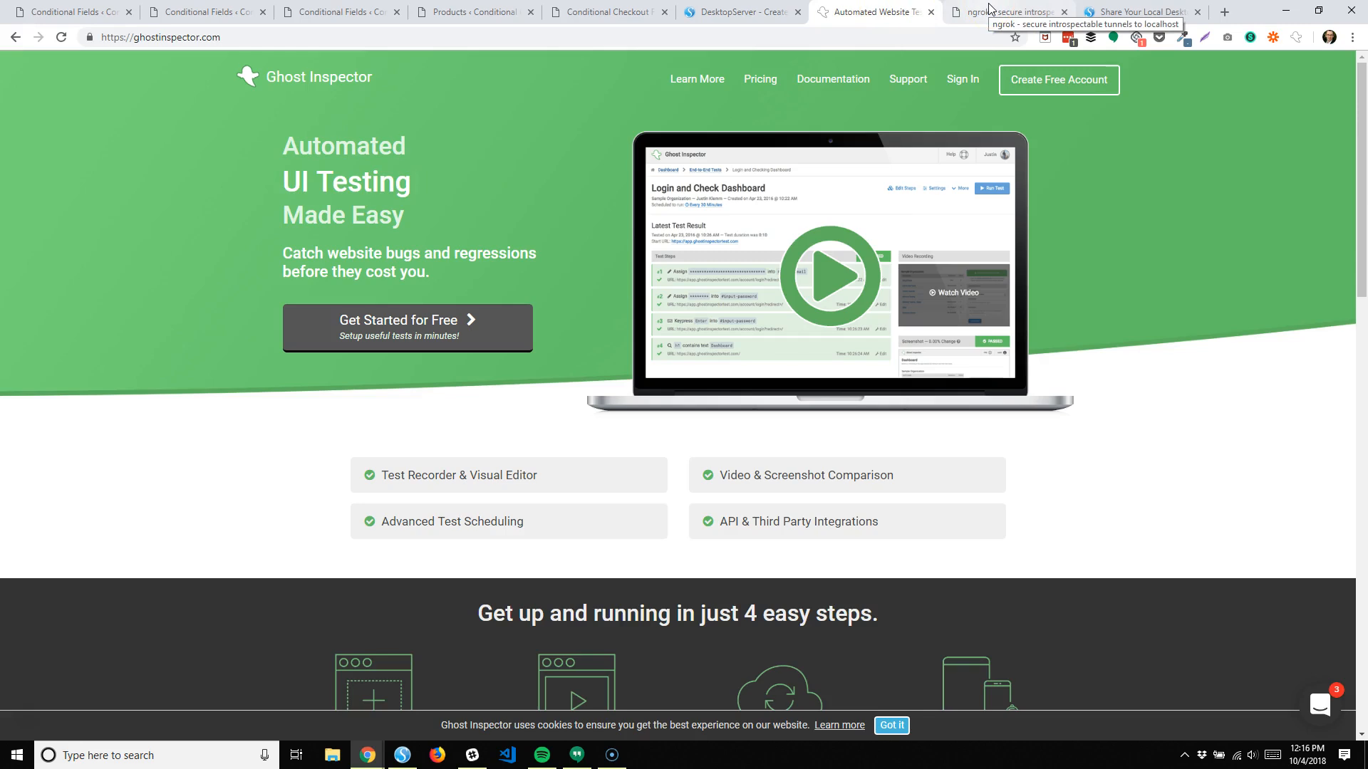
pyautogui.click(756, 12)
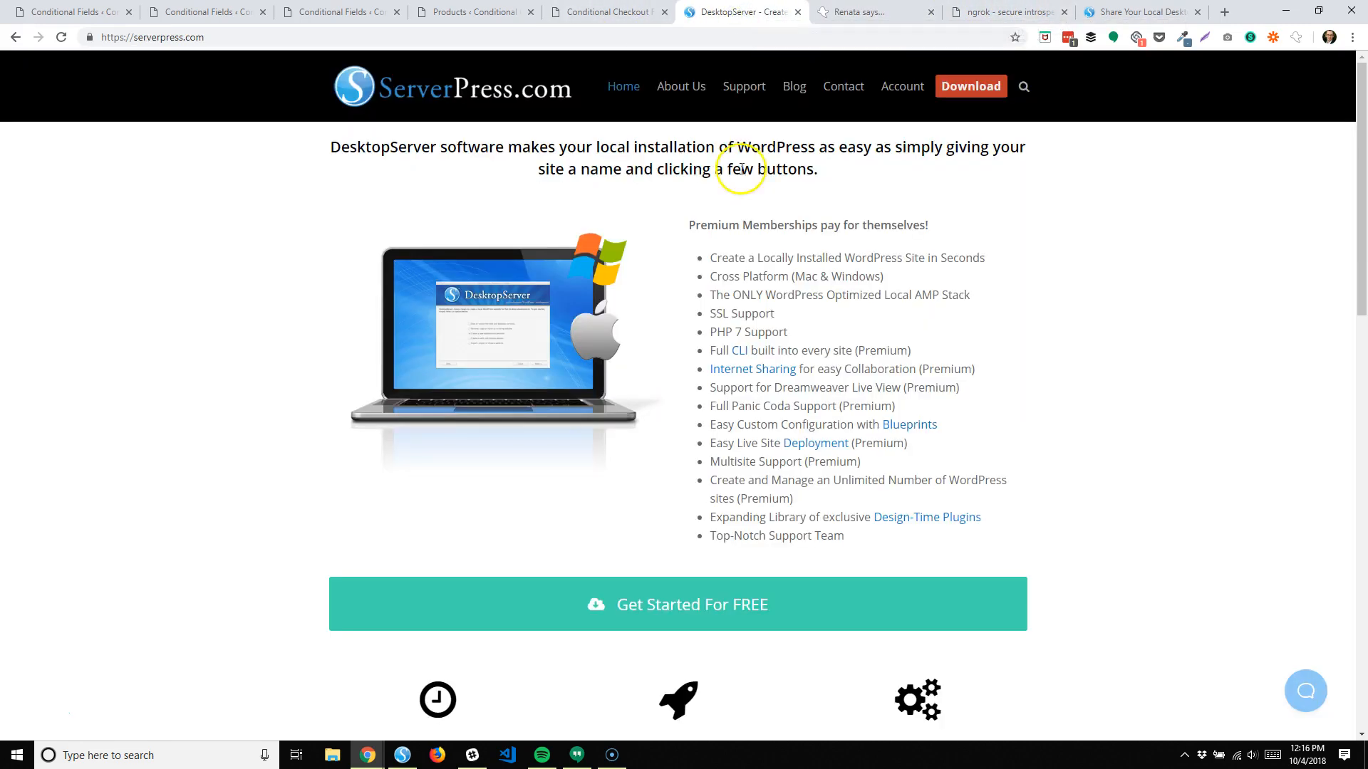
# Step: Switch to DesktopServer and check the developer plugins list, including the Ngrok Integration plugin
pyautogui.click(405, 765)
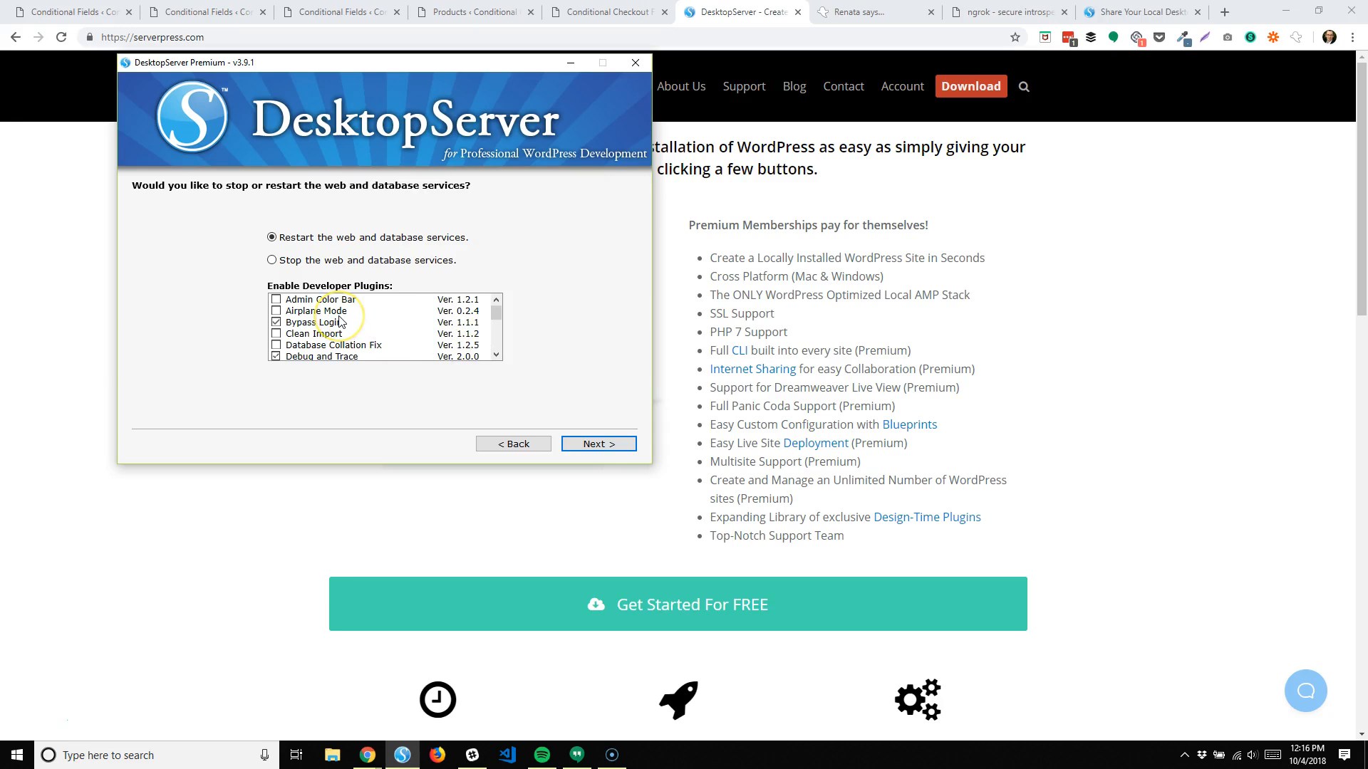
pyautogui.scroll(-1, 339, 321)
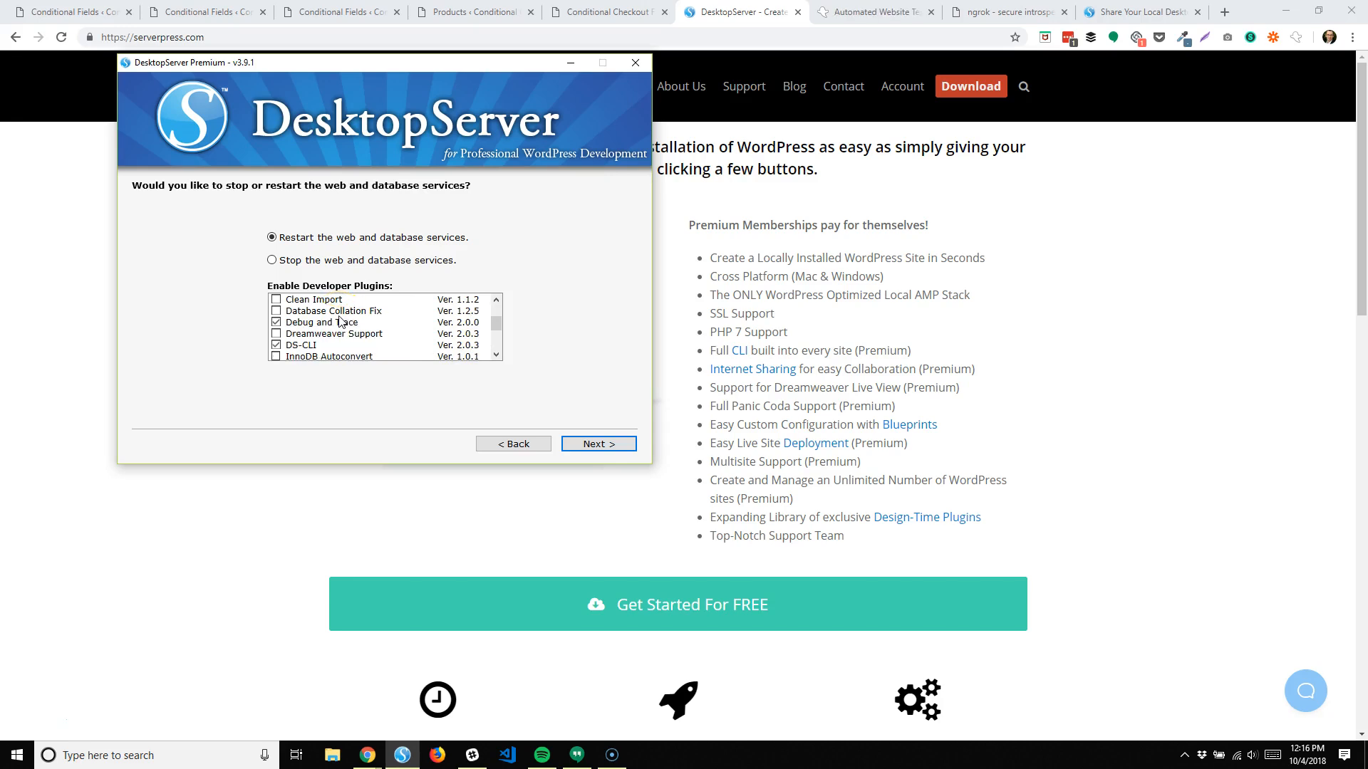
pyautogui.scroll(-1, 334, 325)
pyautogui.scroll(-1, 333, 324)
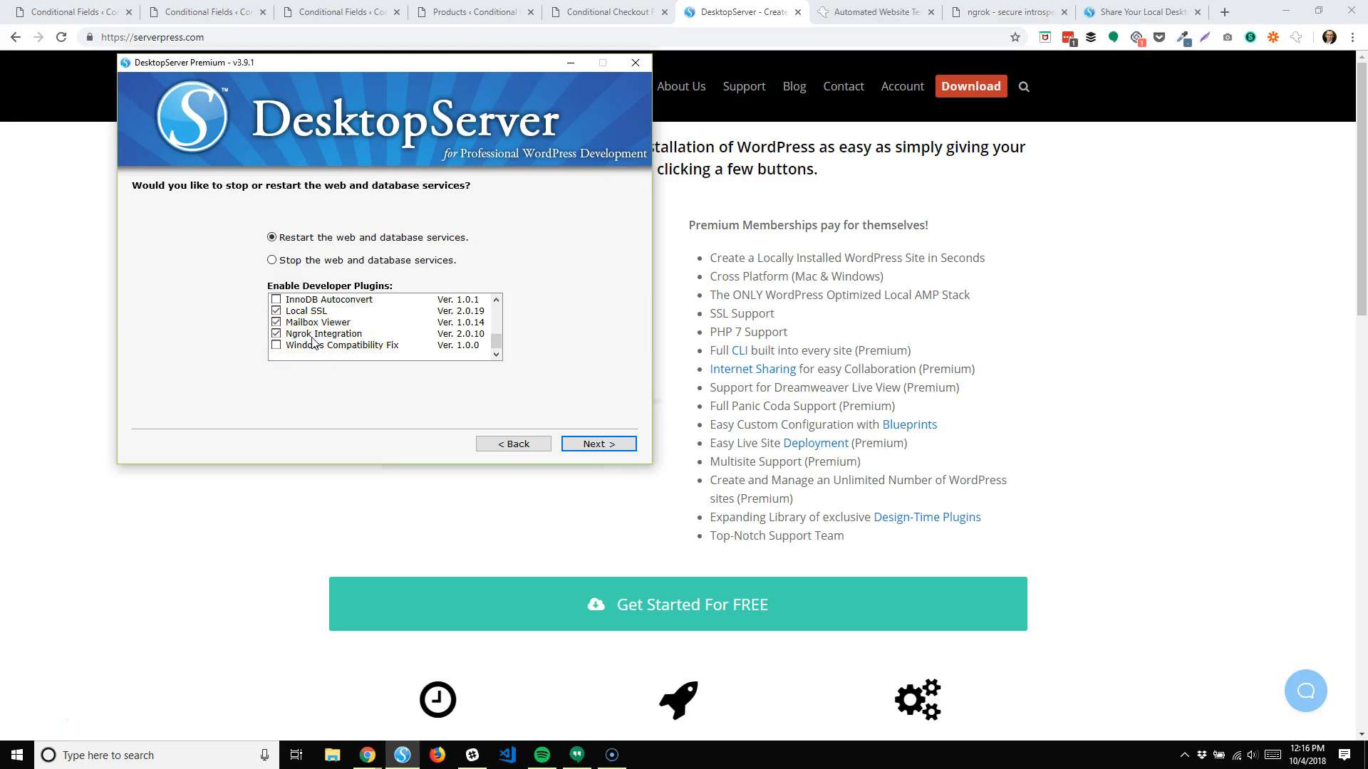
pyautogui.click(277, 334)
pyautogui.click(343, 337)
pyautogui.scroll(4, 345, 336)
pyautogui.click(289, 362)
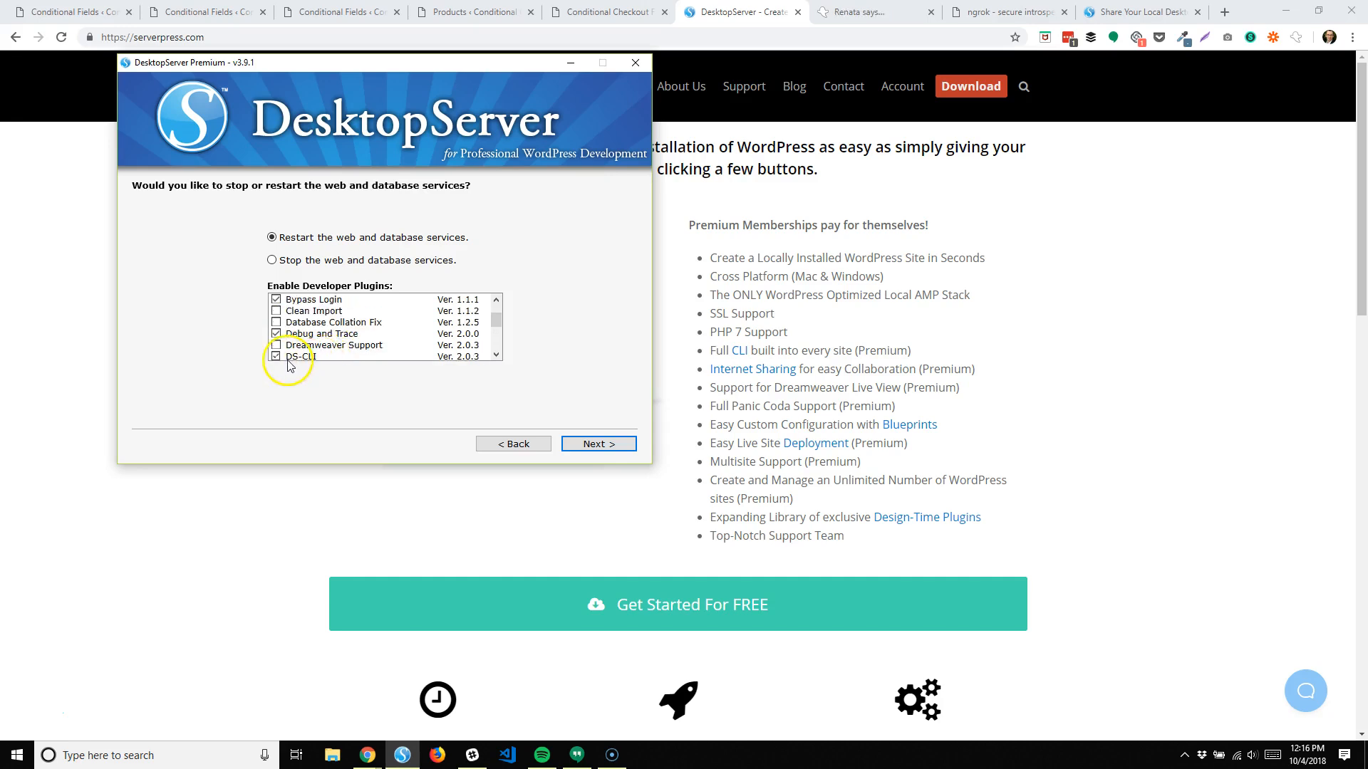
pyautogui.scroll(-1, 314, 355)
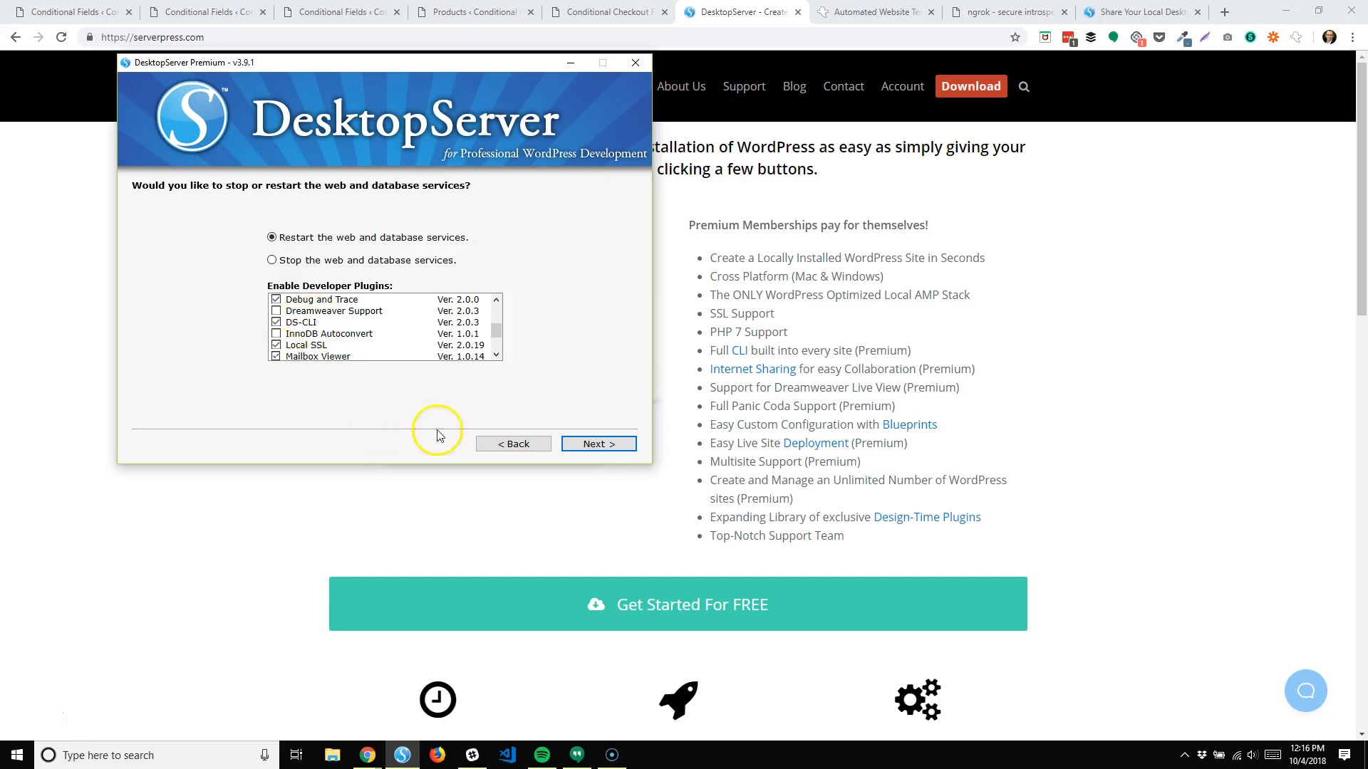
# Step: Start Ngrok from the local Conditional Checkout Fields WordPress admin and bring up the tunnel's inspect page
pyautogui.click(116, 7)
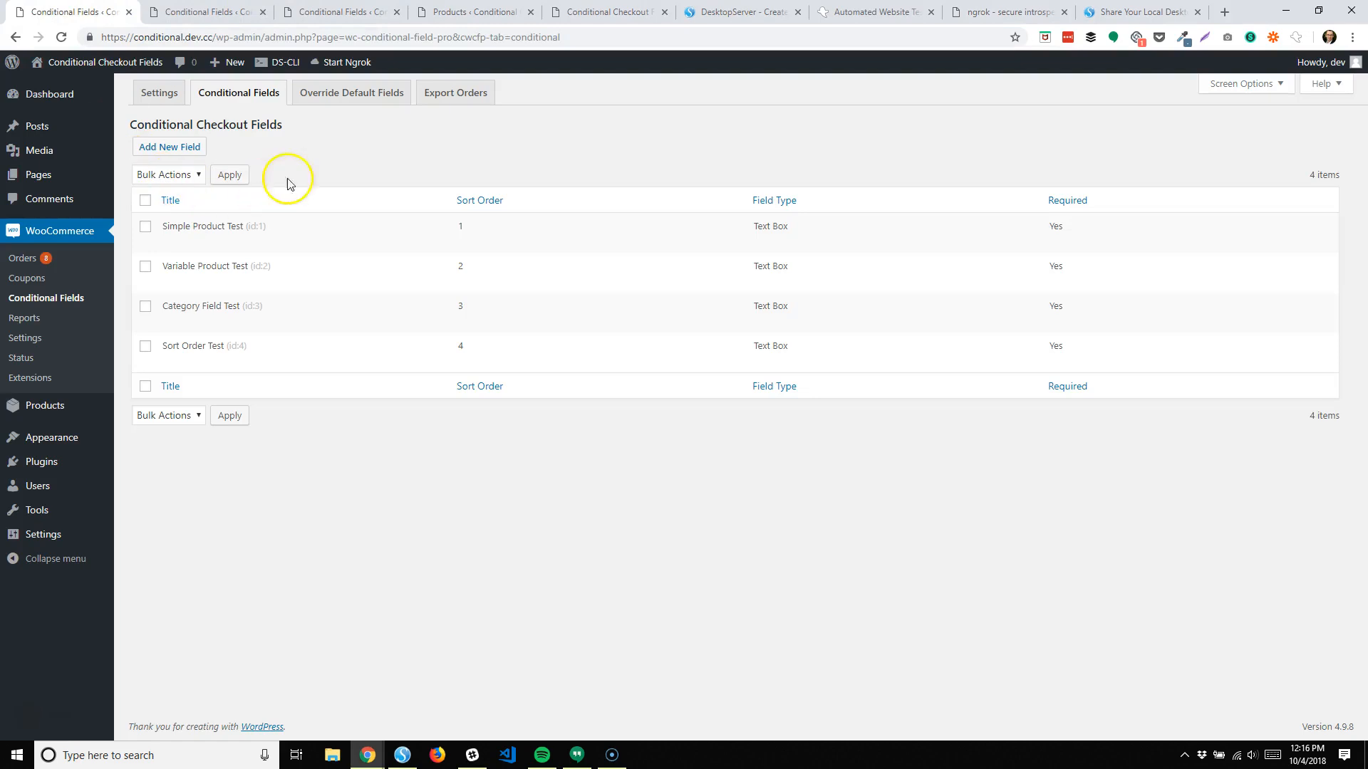
pyautogui.click(360, 64)
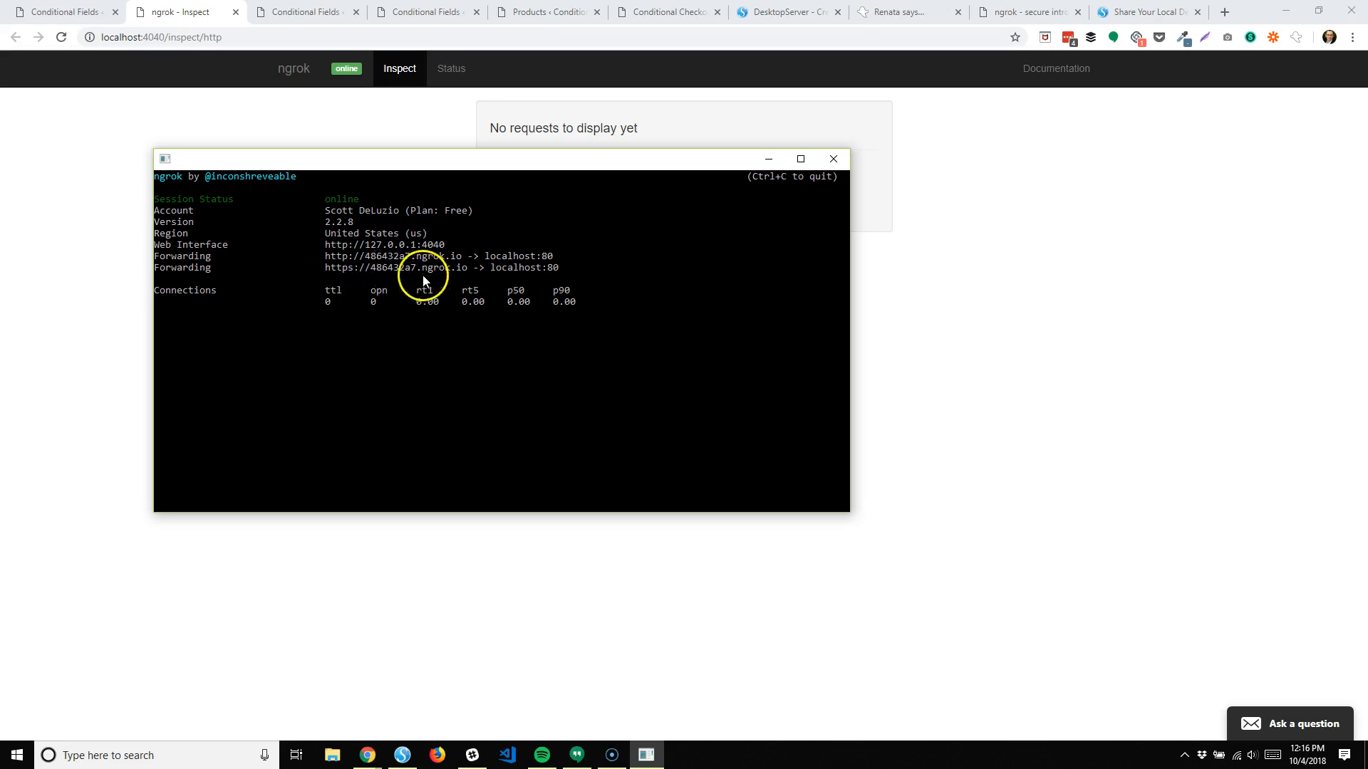
pyautogui.click(64, 12)
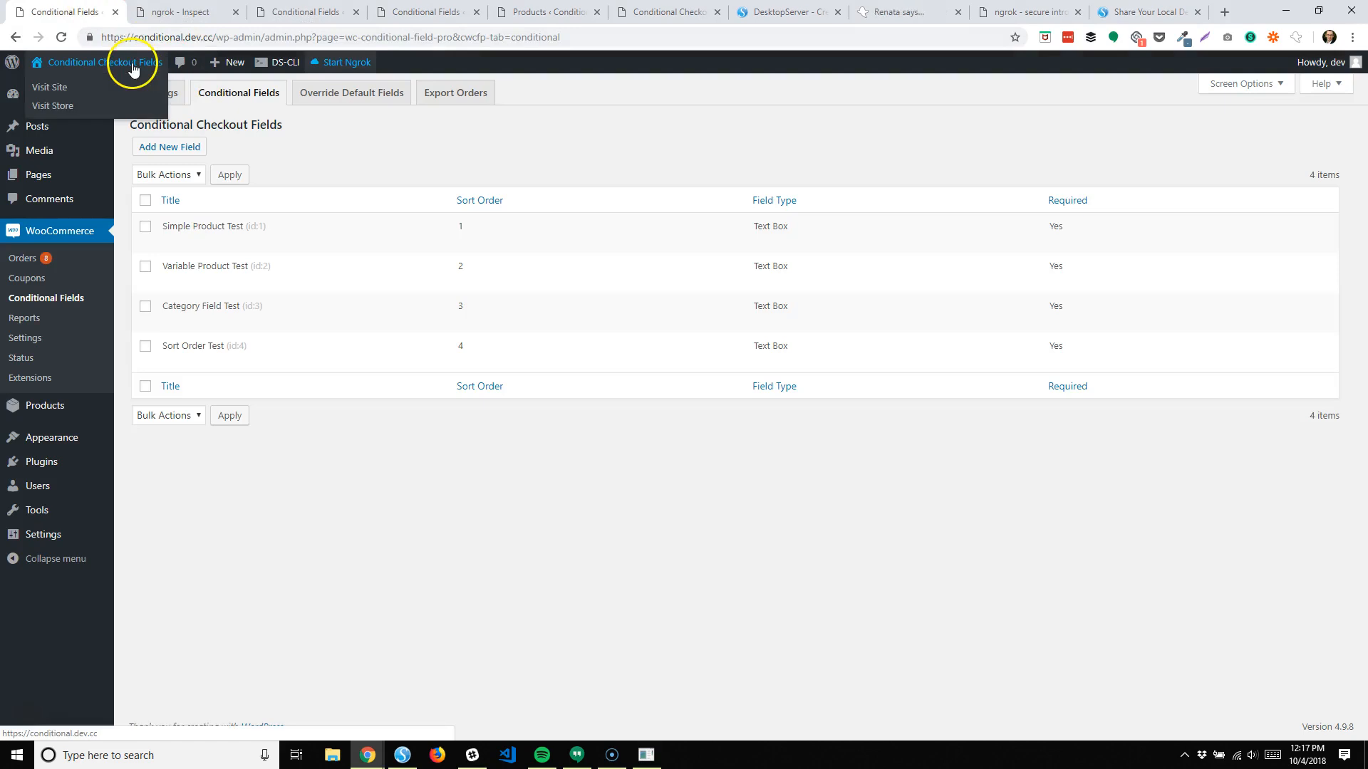
pyautogui.click(181, 12)
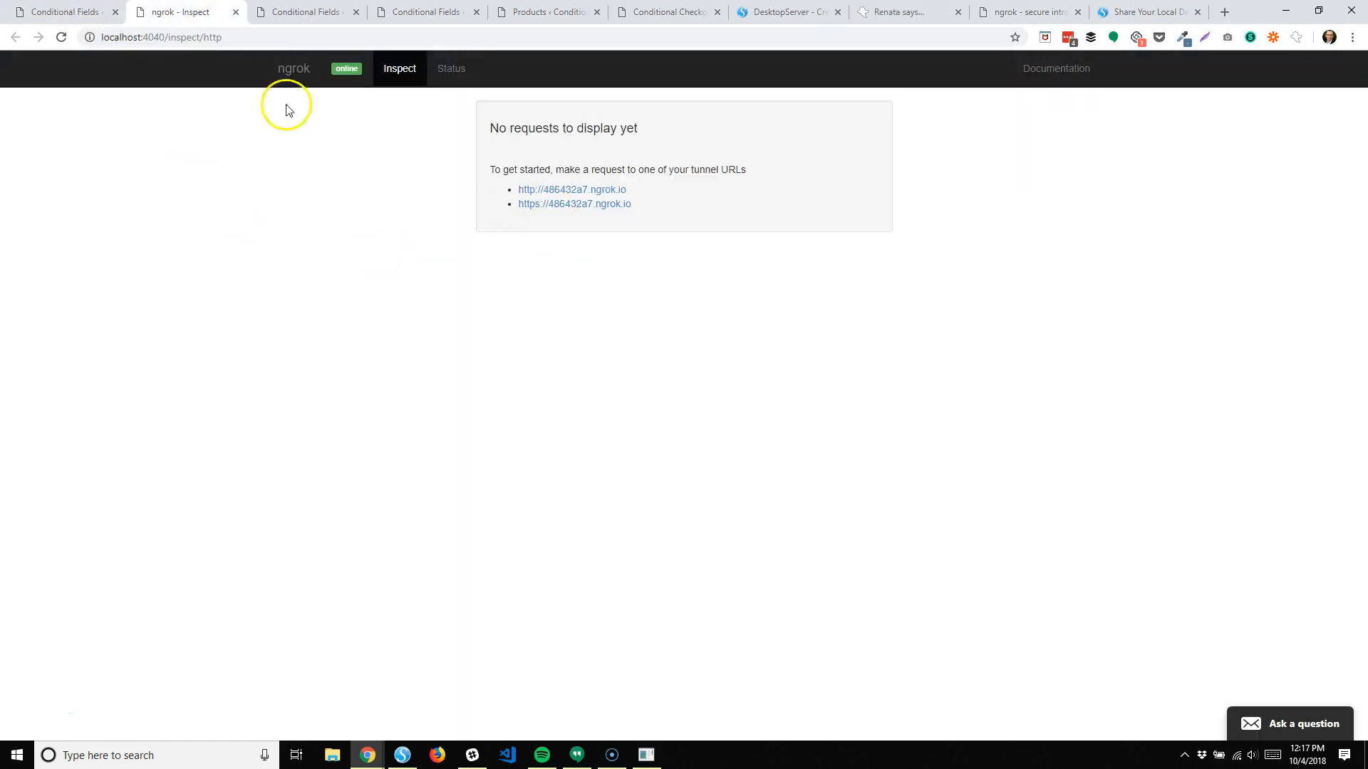
# Step: Open the tunnel's https address in a new tab and select the public URL of the site
pyautogui.rightClick(579, 205)
pyautogui.click(620, 212)
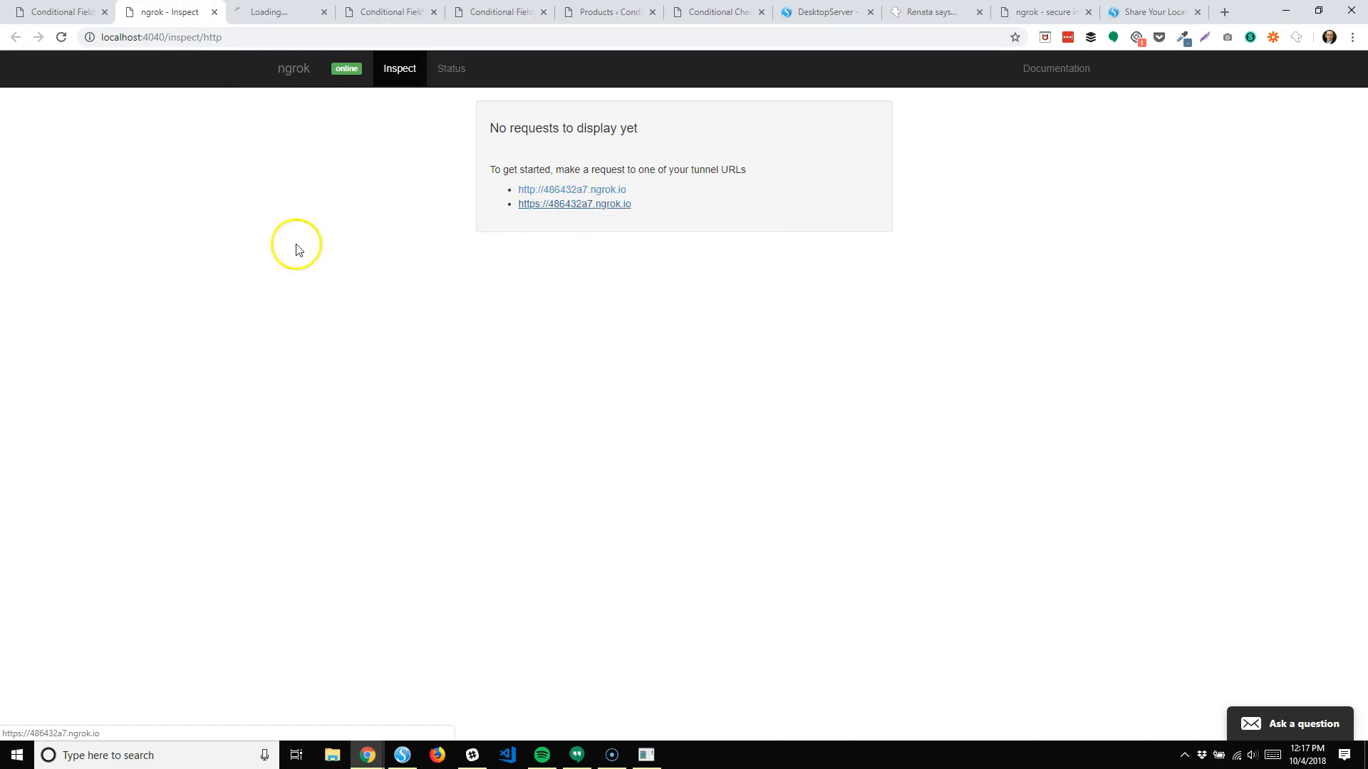
pyautogui.click(283, 12)
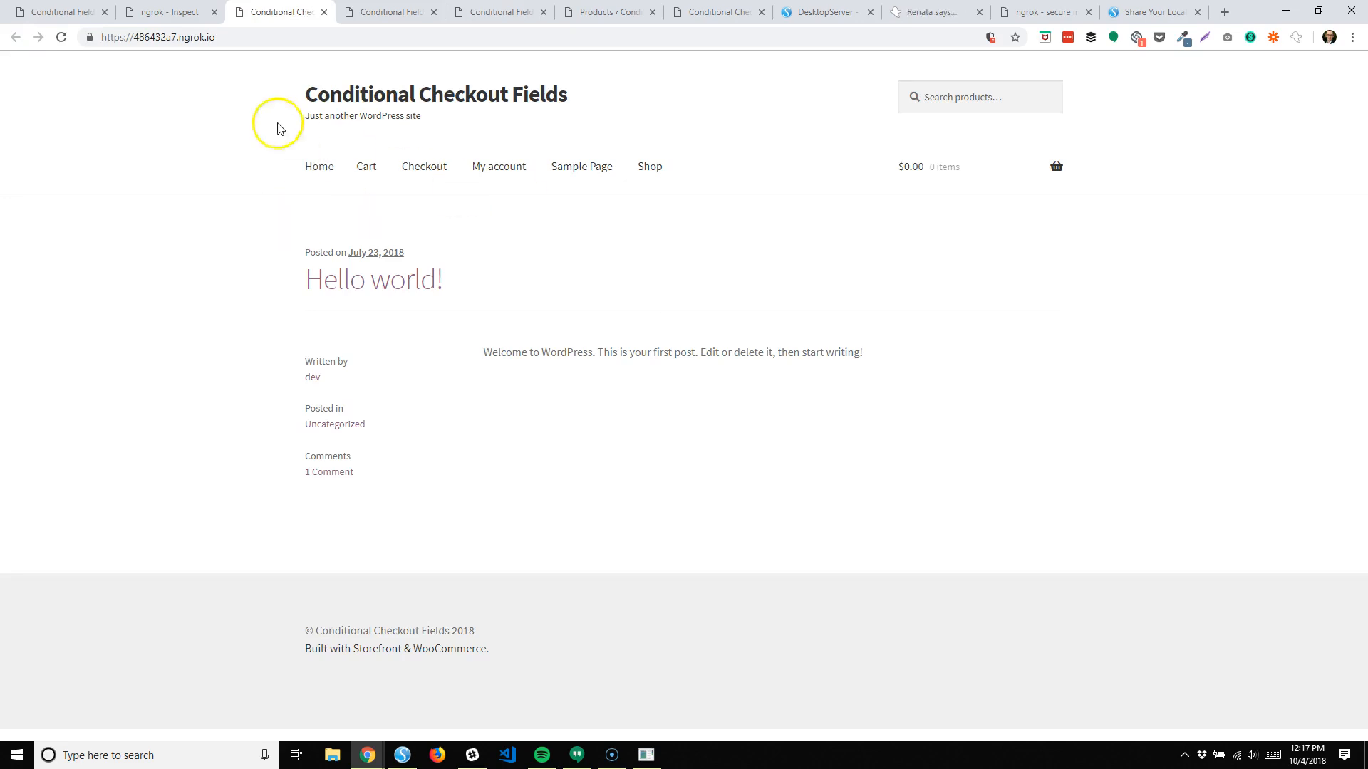
pyautogui.click(180, 37)
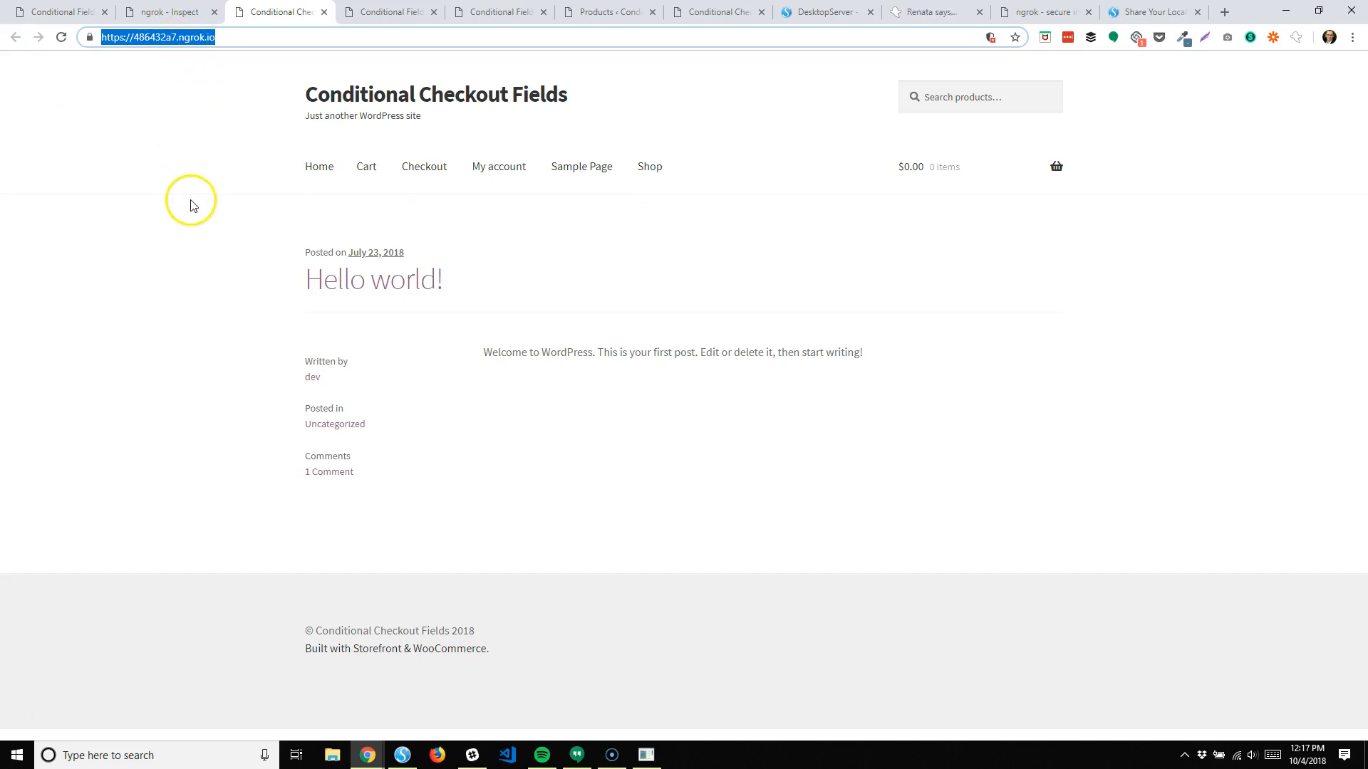
# Step: Revisit the ngrok inspect page, the Ghost Inspector site and the local Conditional Fields admin page
pyautogui.click(171, 12)
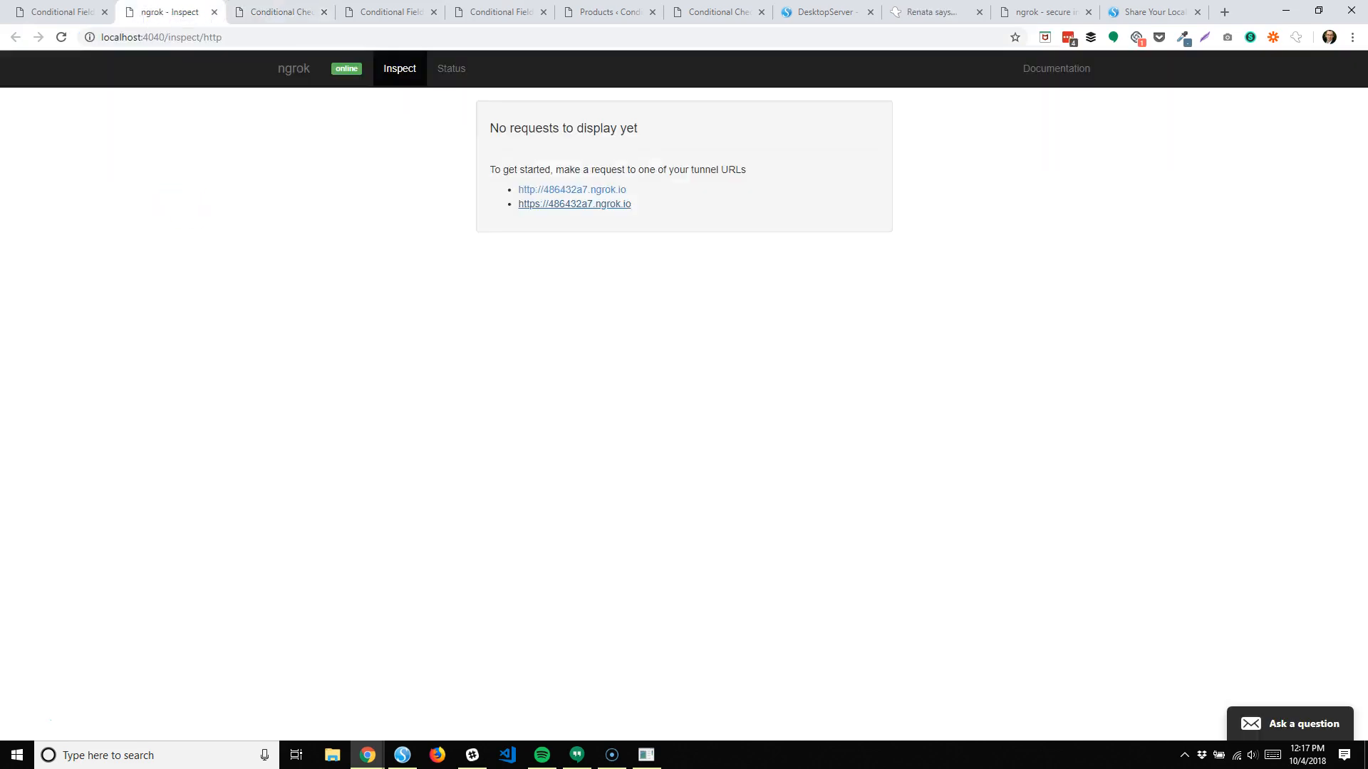
pyautogui.click(63, 12)
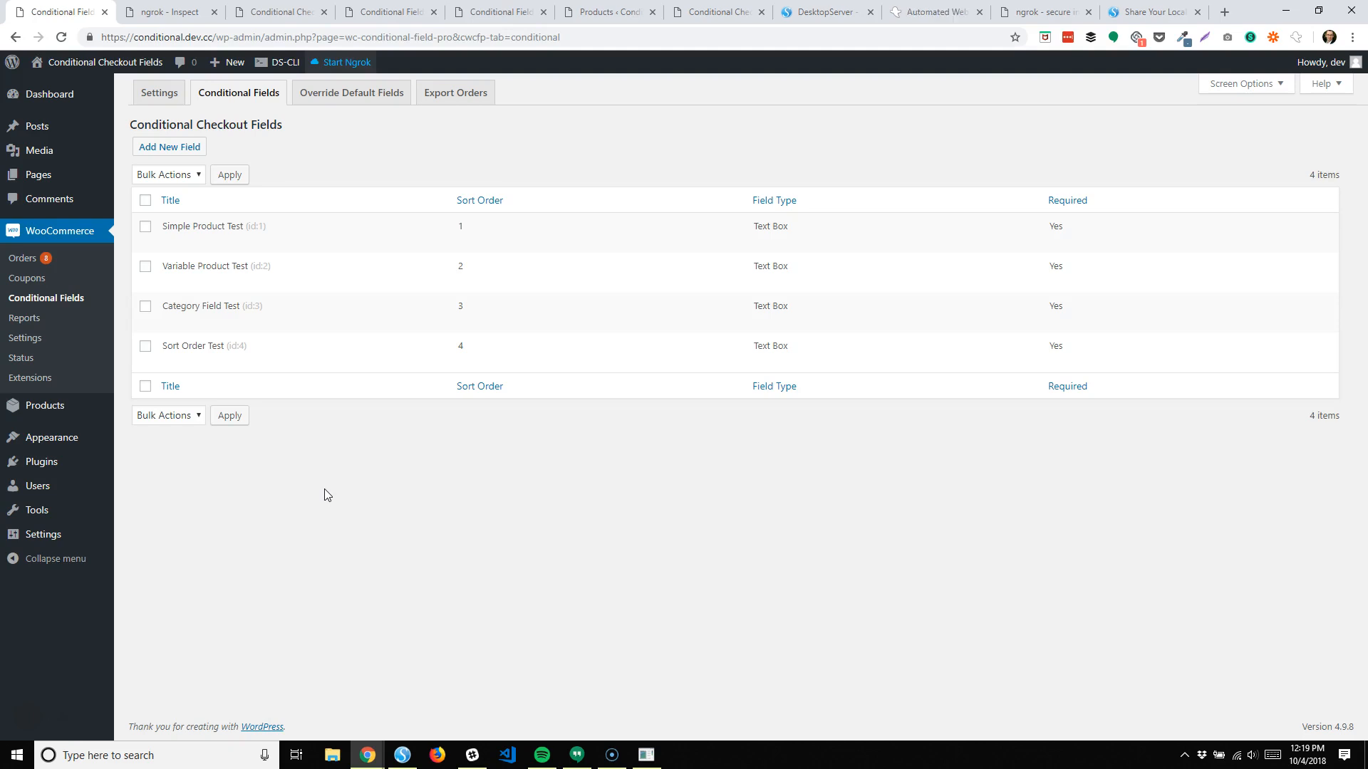
pyautogui.click(929, 12)
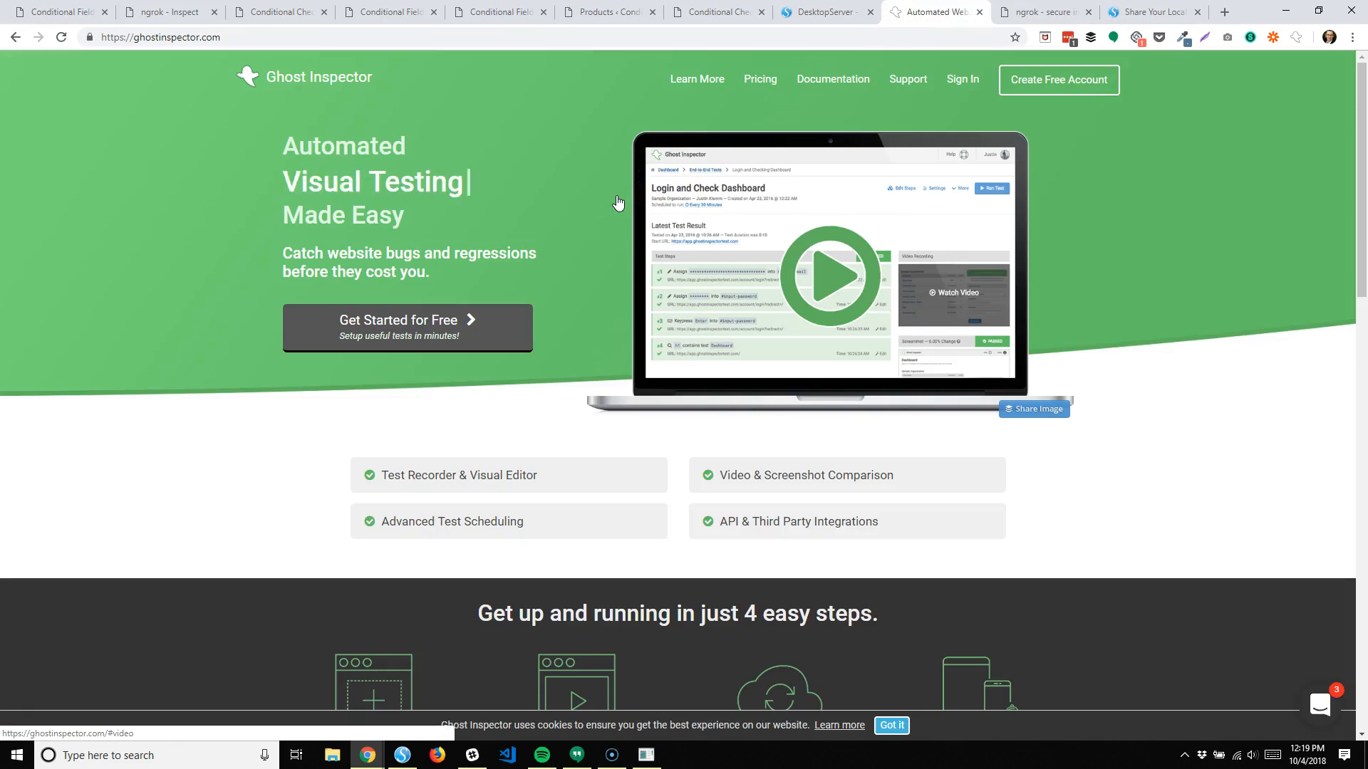
pyautogui.click(65, 13)
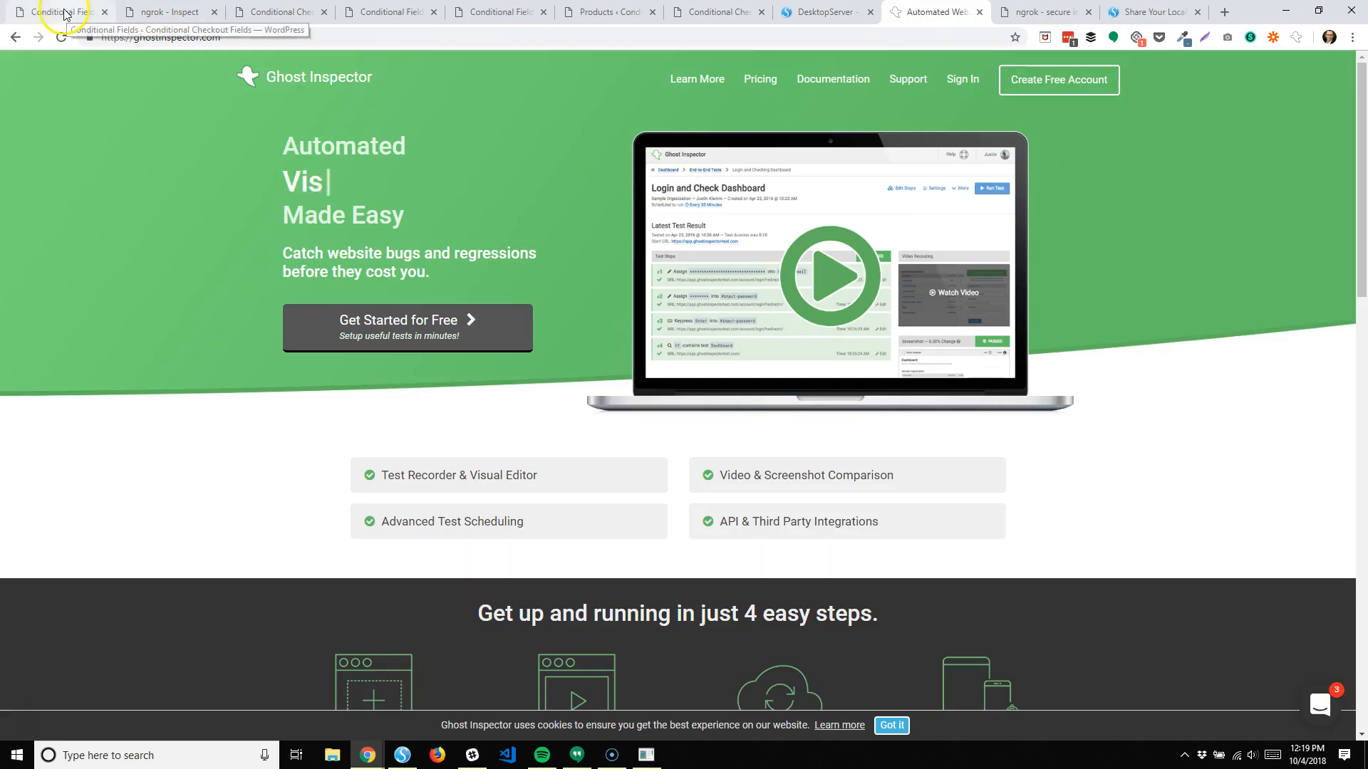
pyautogui.click(65, 13)
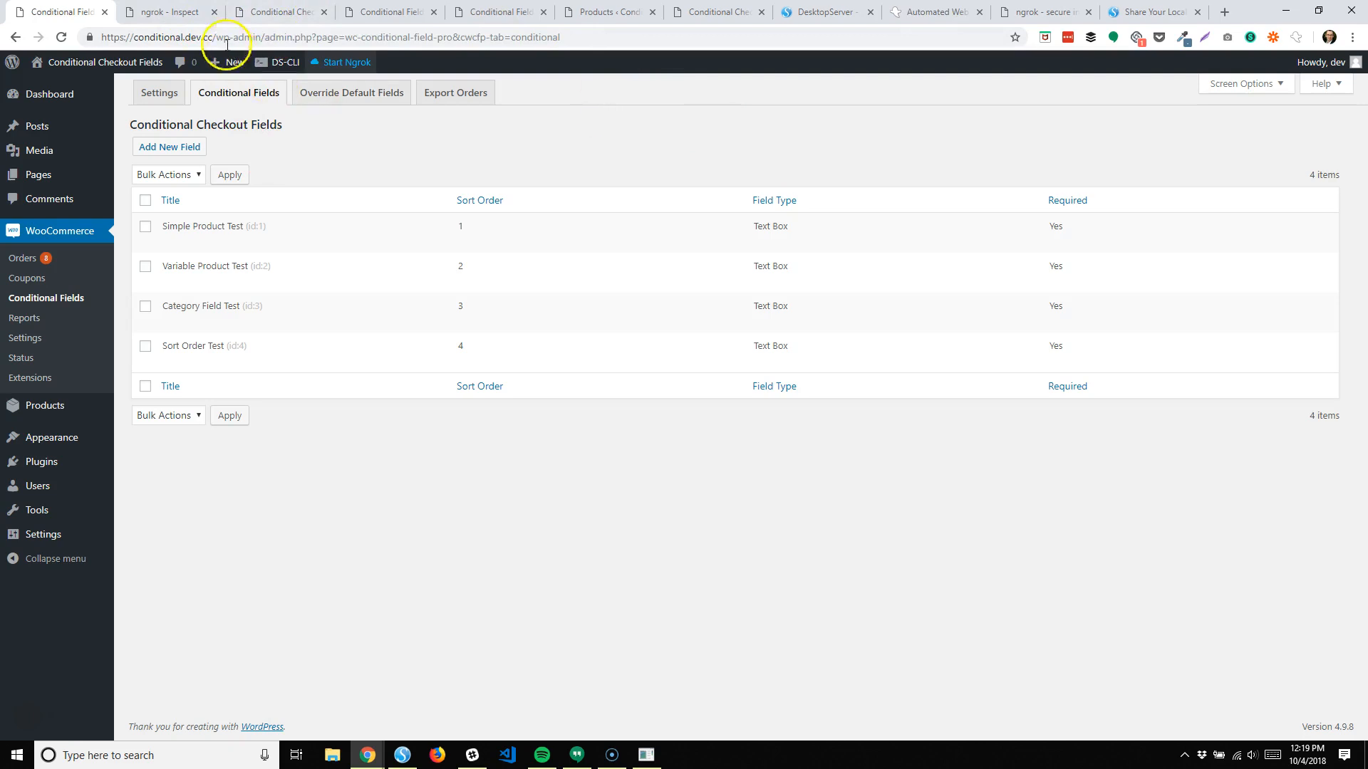
# Step: Start recording a new Ghost Inspector test on the storefront served through the ngrok address
pyautogui.click(272, 12)
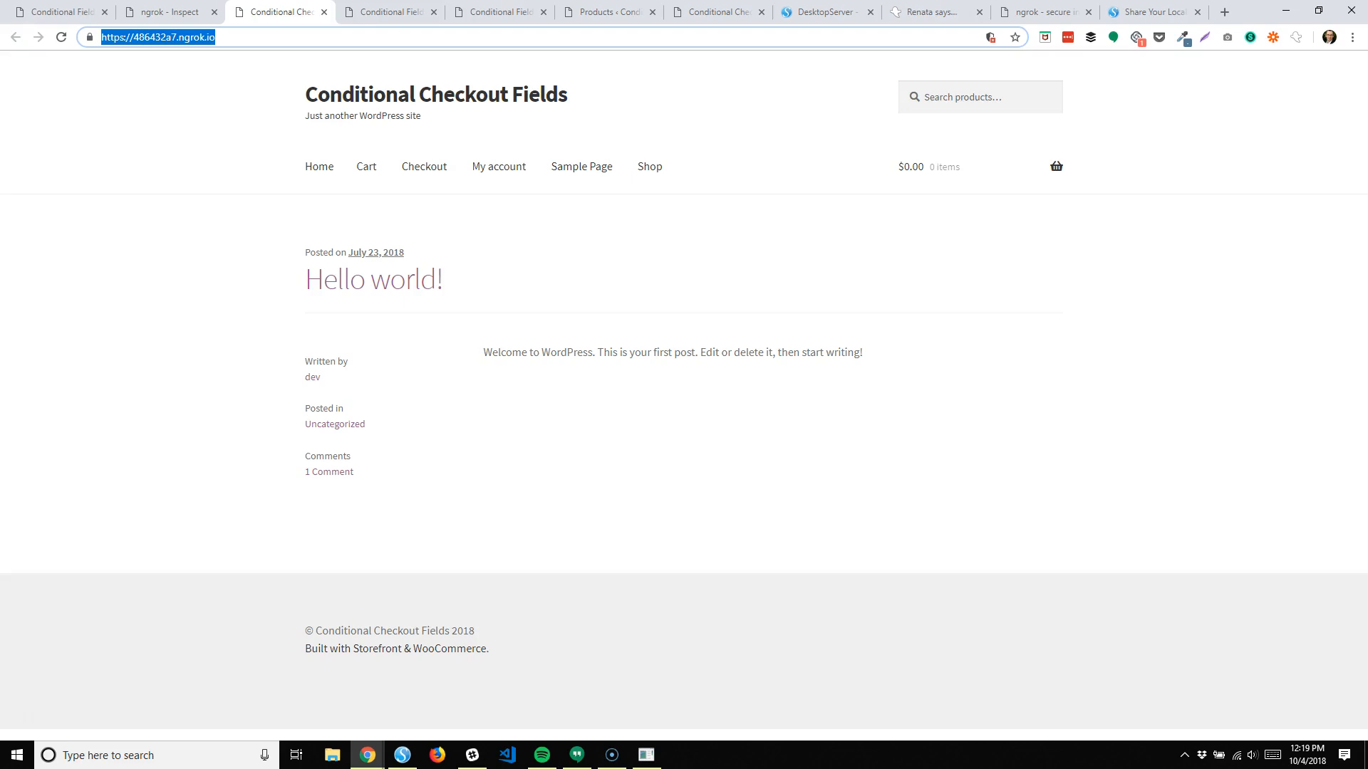
pyautogui.click(1225, 108)
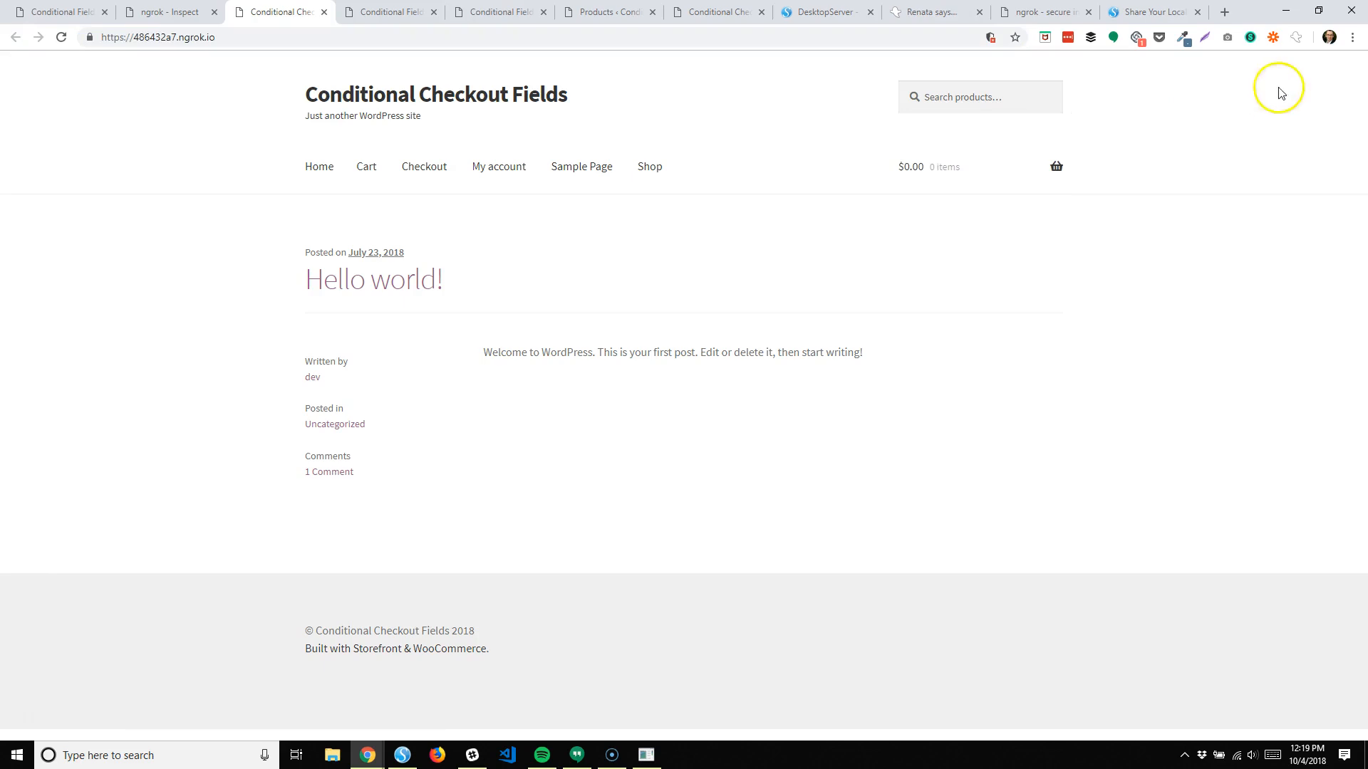
pyautogui.click(1297, 39)
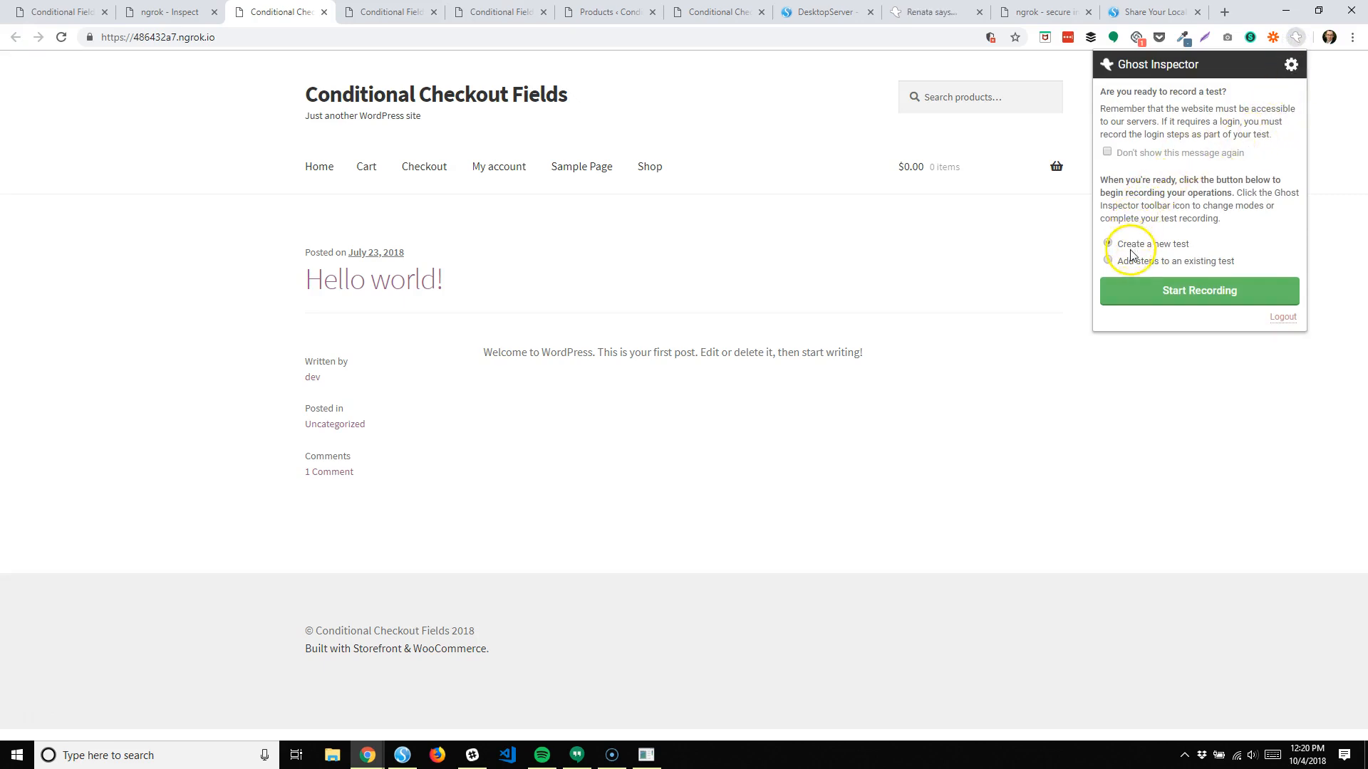
pyautogui.click(1209, 297)
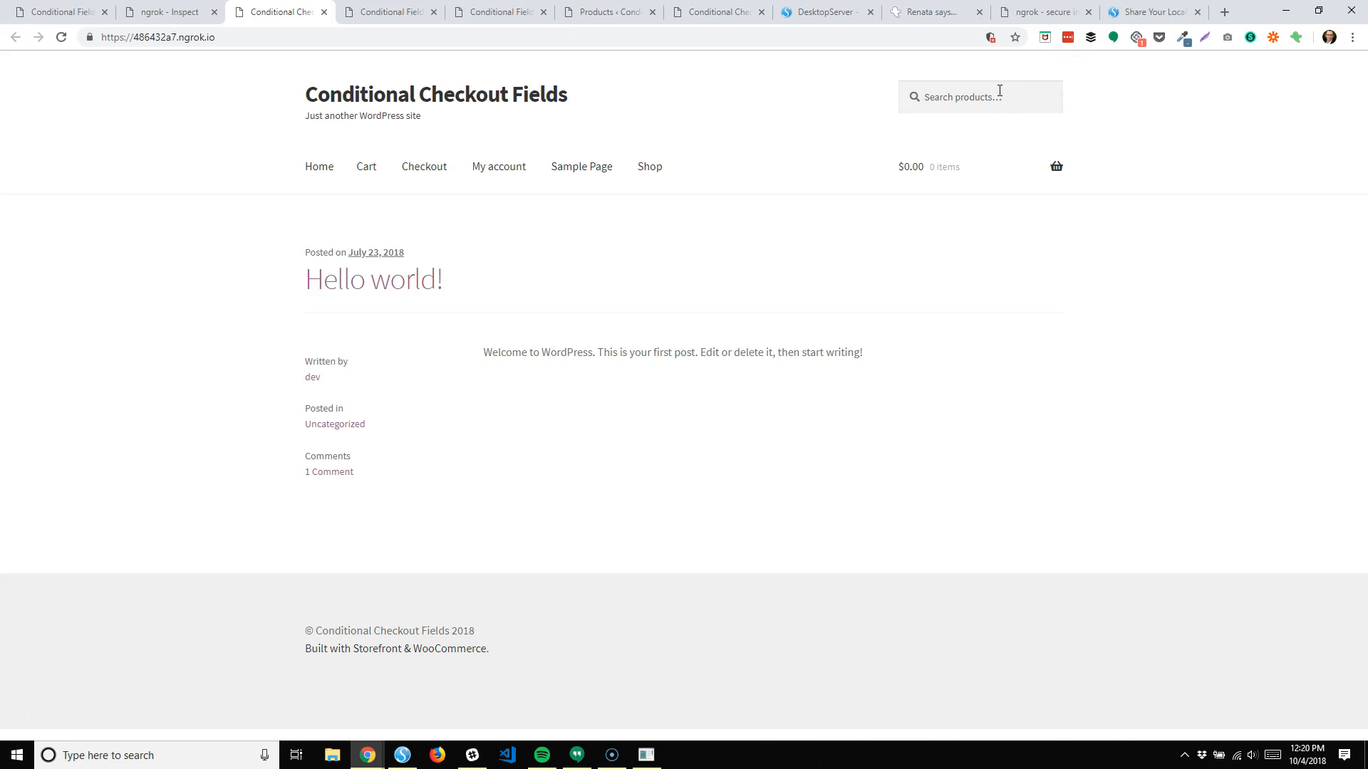
# Step: Search the store for Sunglasses and add one pair to the cart
pyautogui.click(999, 91)
pyautogui.write('Sunglasses')
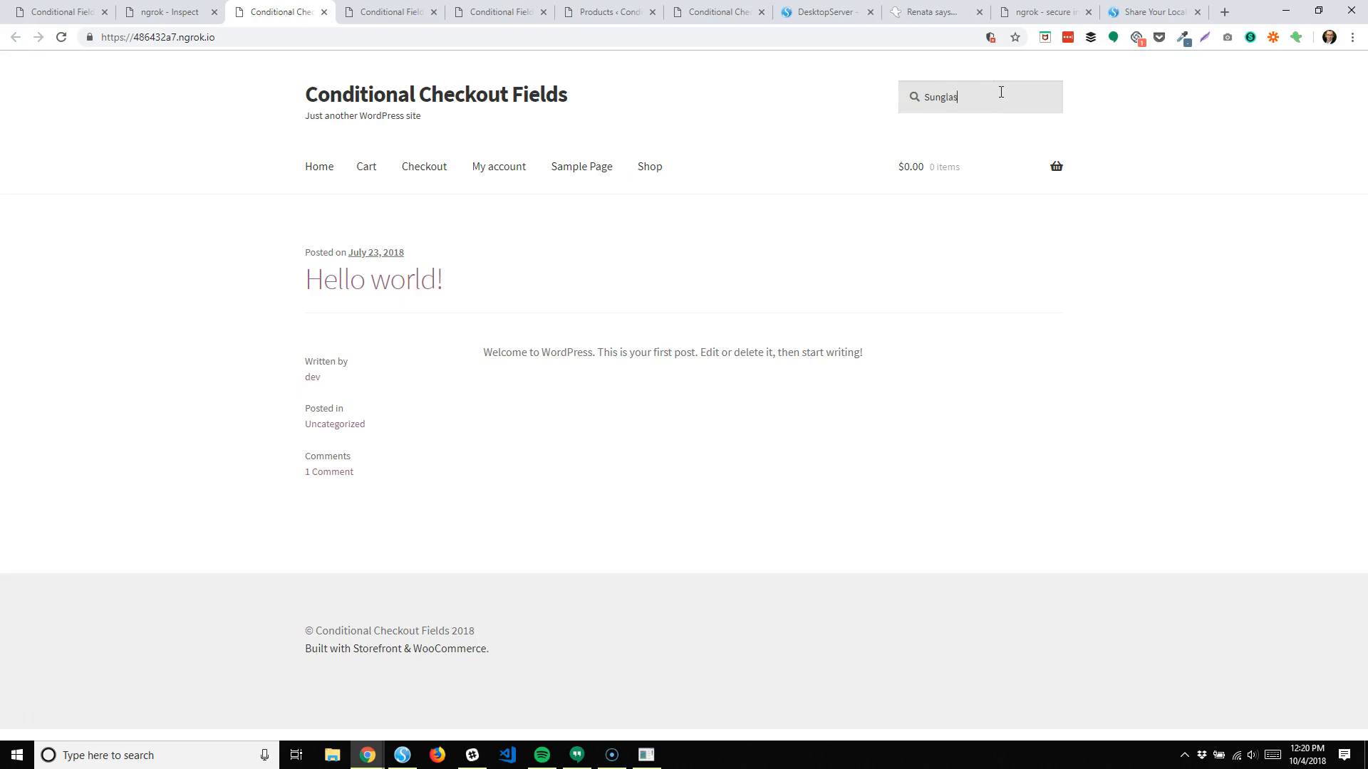
pyautogui.press('Return')
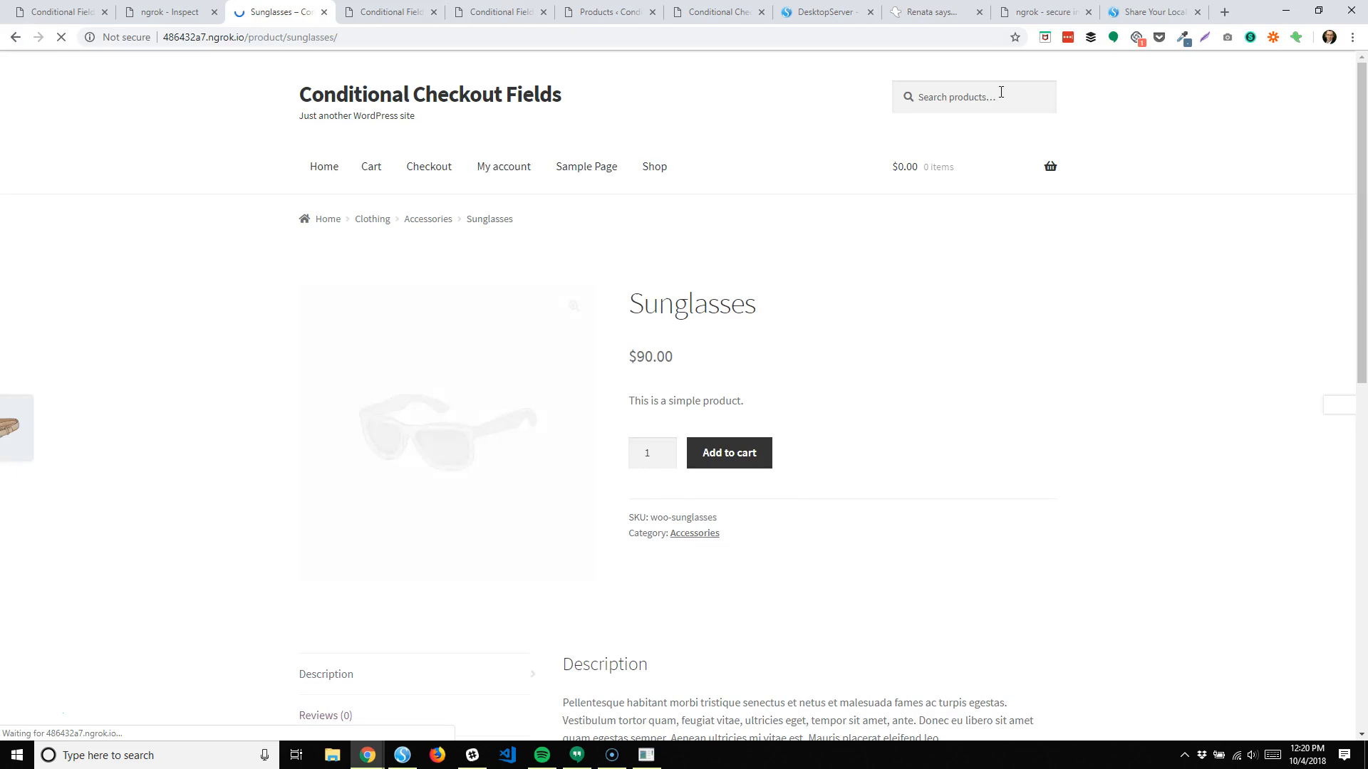
pyautogui.click(714, 460)
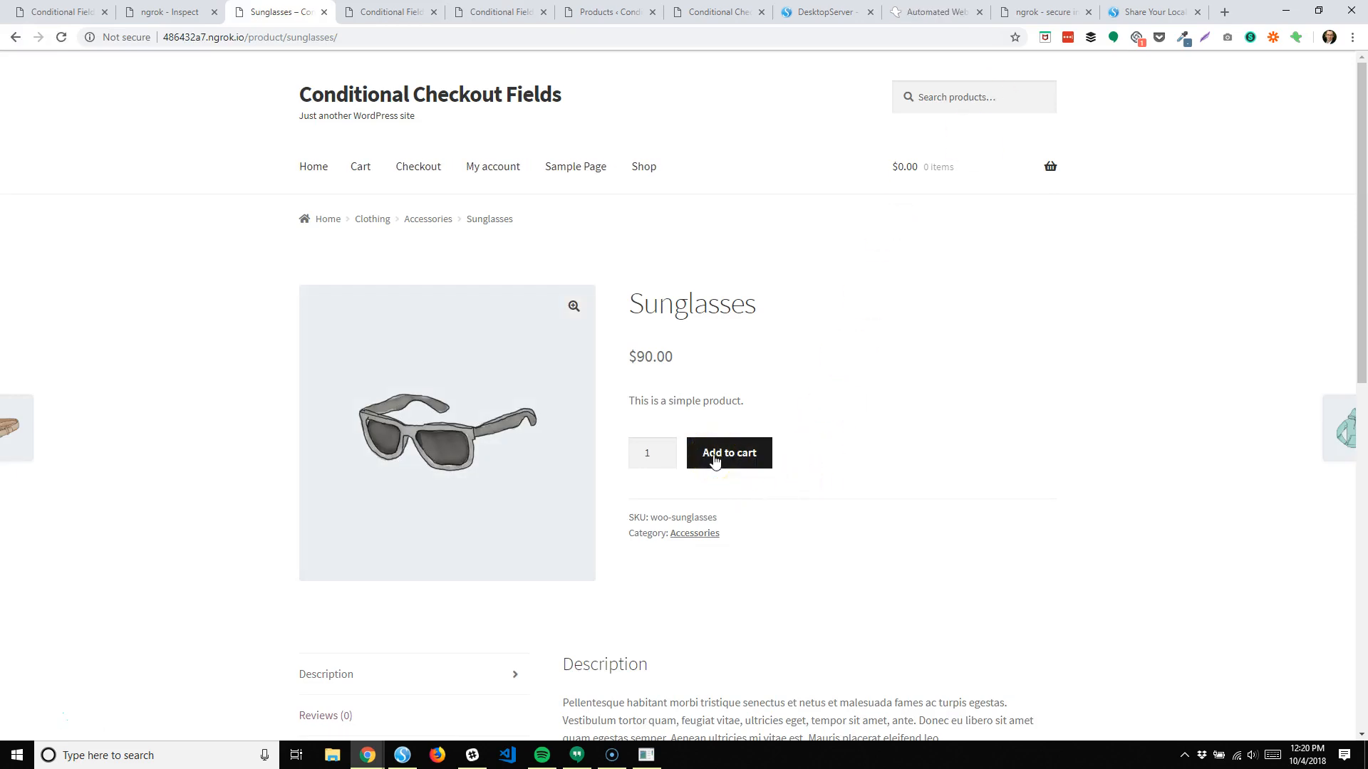
pyautogui.click(715, 460)
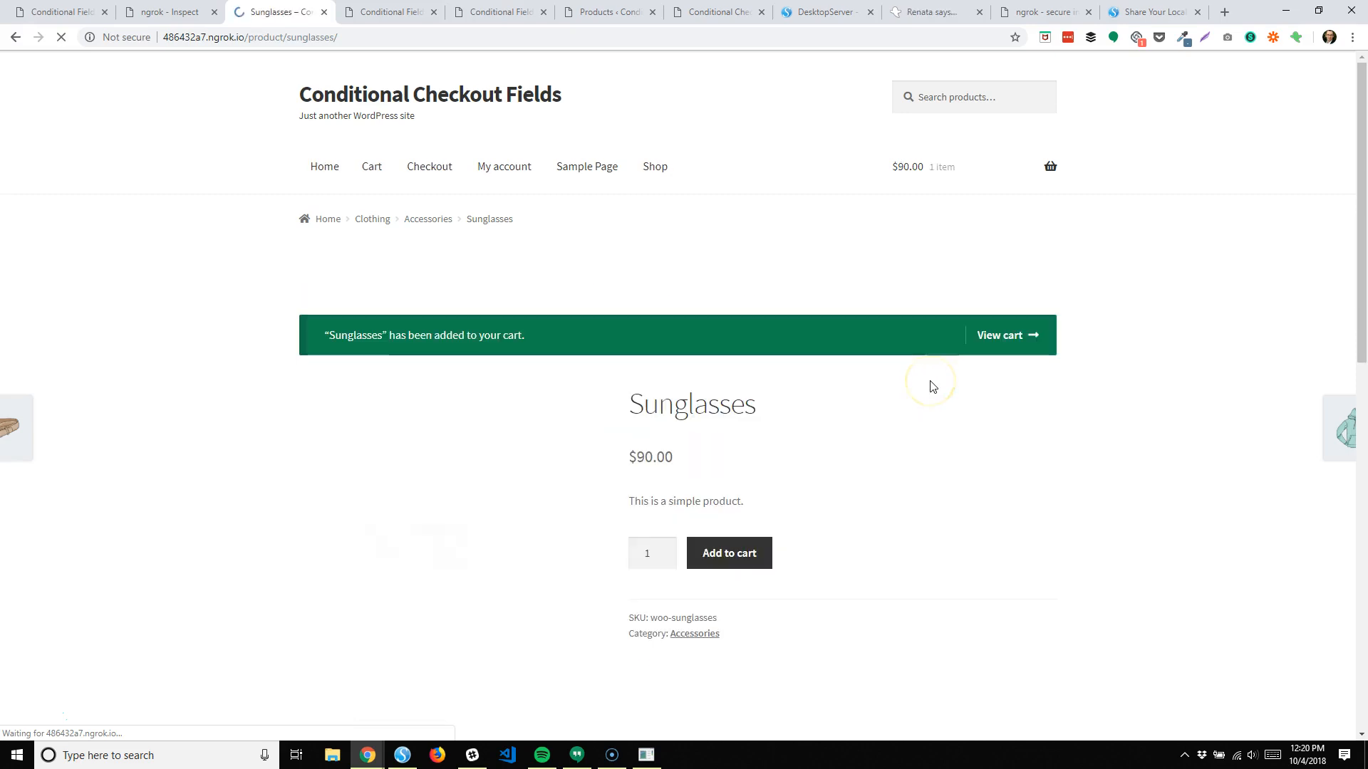
# Step: View the cart containing the Sunglasses and proceed to checkout
pyautogui.click(1031, 336)
pyautogui.scroll(-1, 1097, 290)
pyautogui.scroll(-2, 1097, 290)
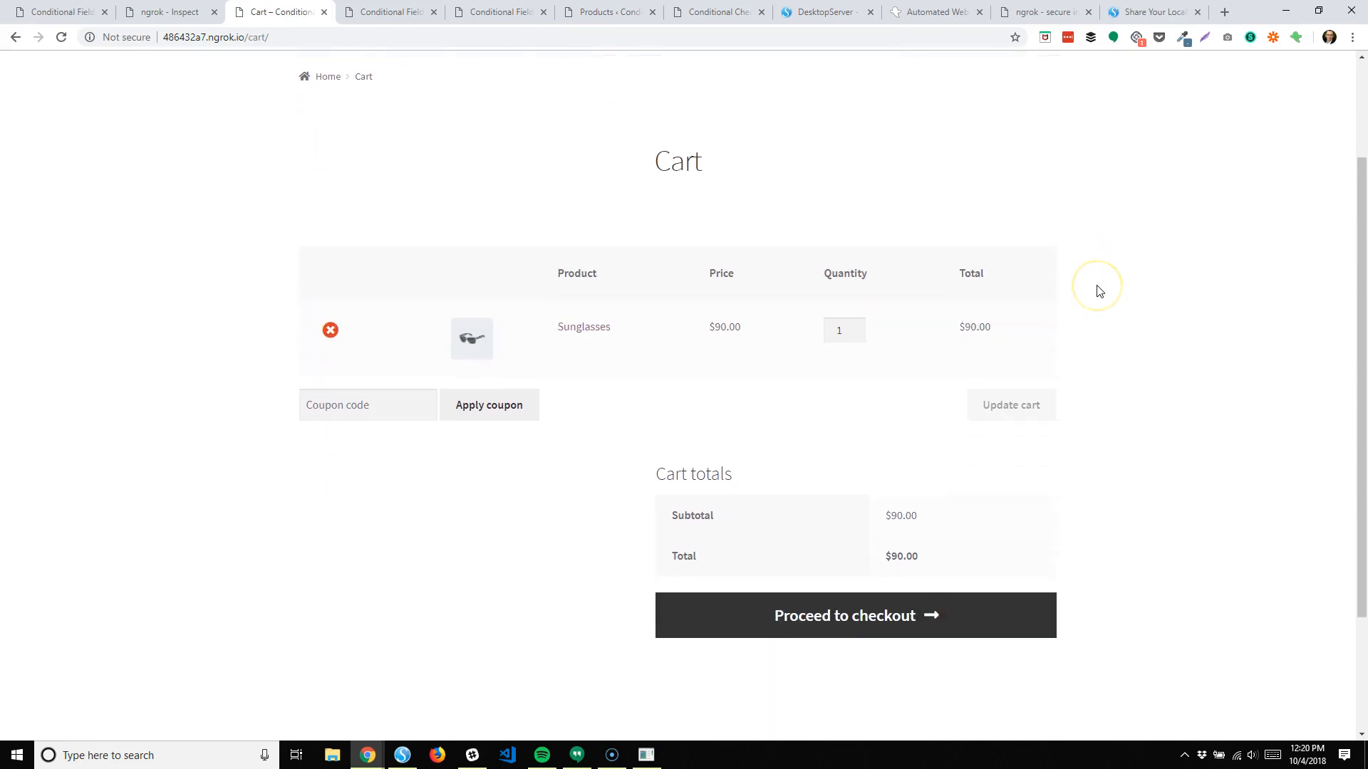
pyautogui.click(840, 624)
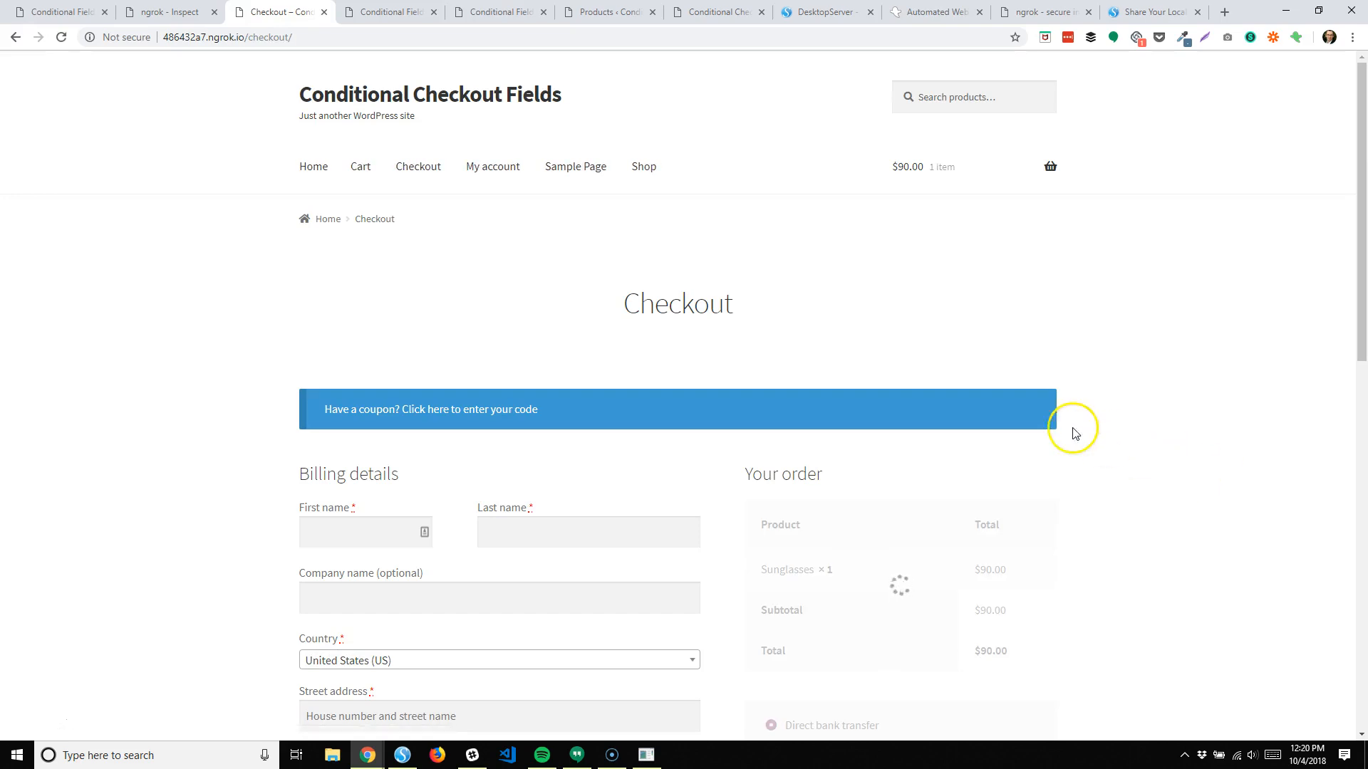
# Step: Examine the checkout form, comparing the ordered product with the custom field under Additional information
pyautogui.scroll(-3, 1012, 278)
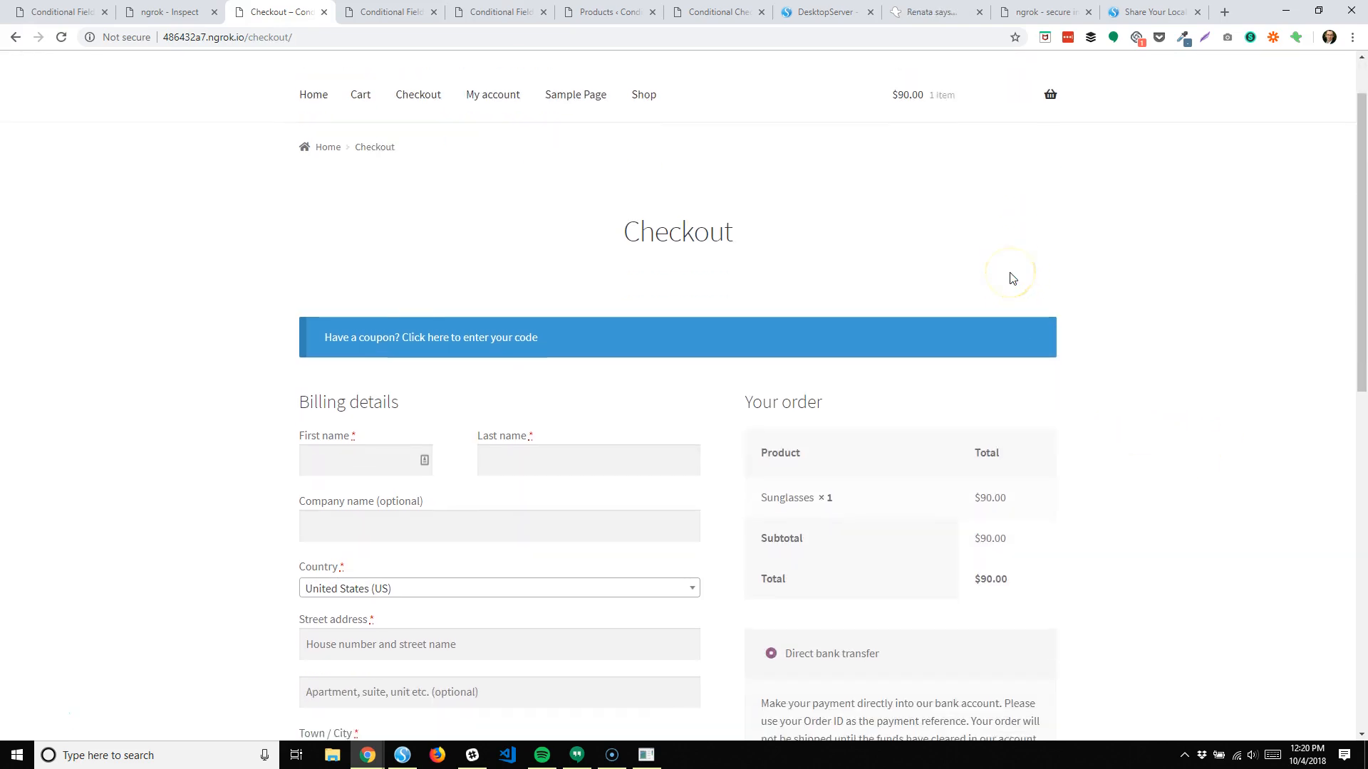
pyautogui.scroll(-1, 1012, 278)
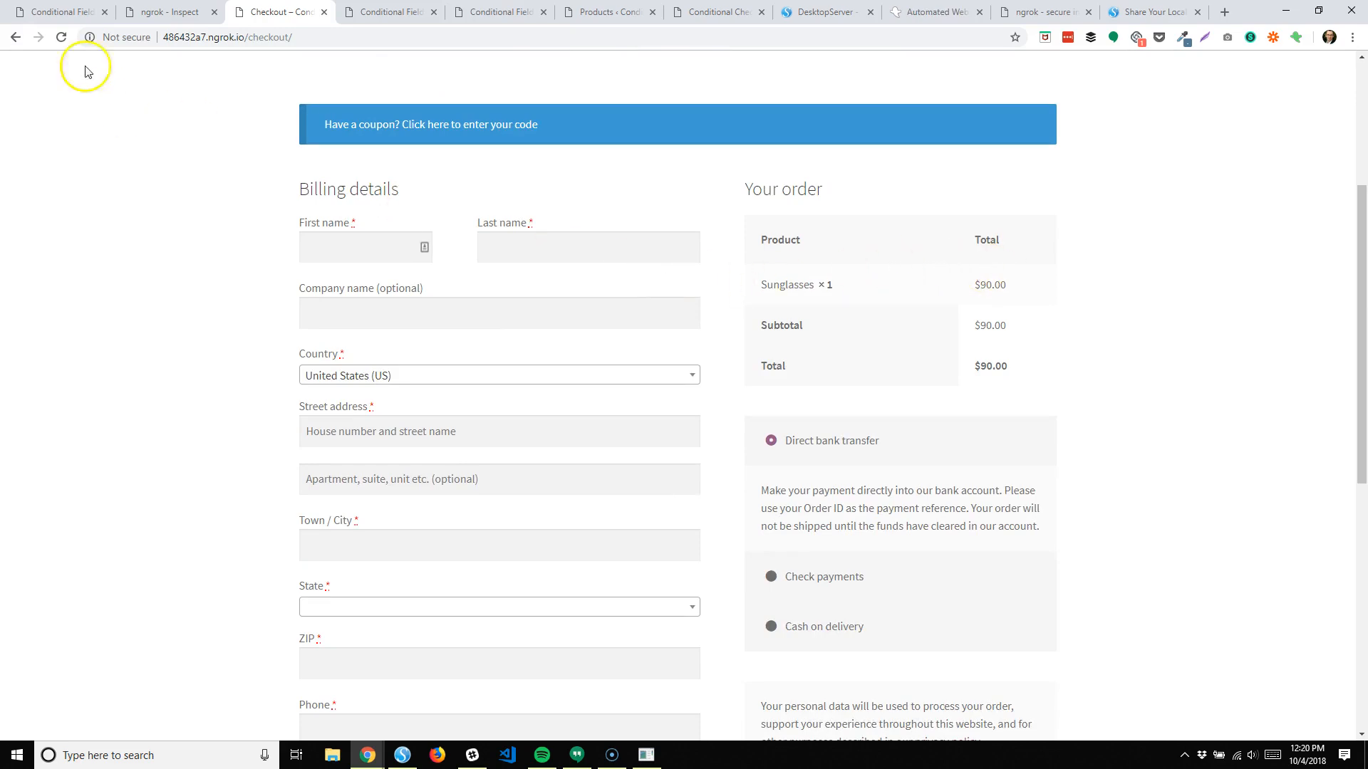
pyautogui.scroll(-1, 68, 169)
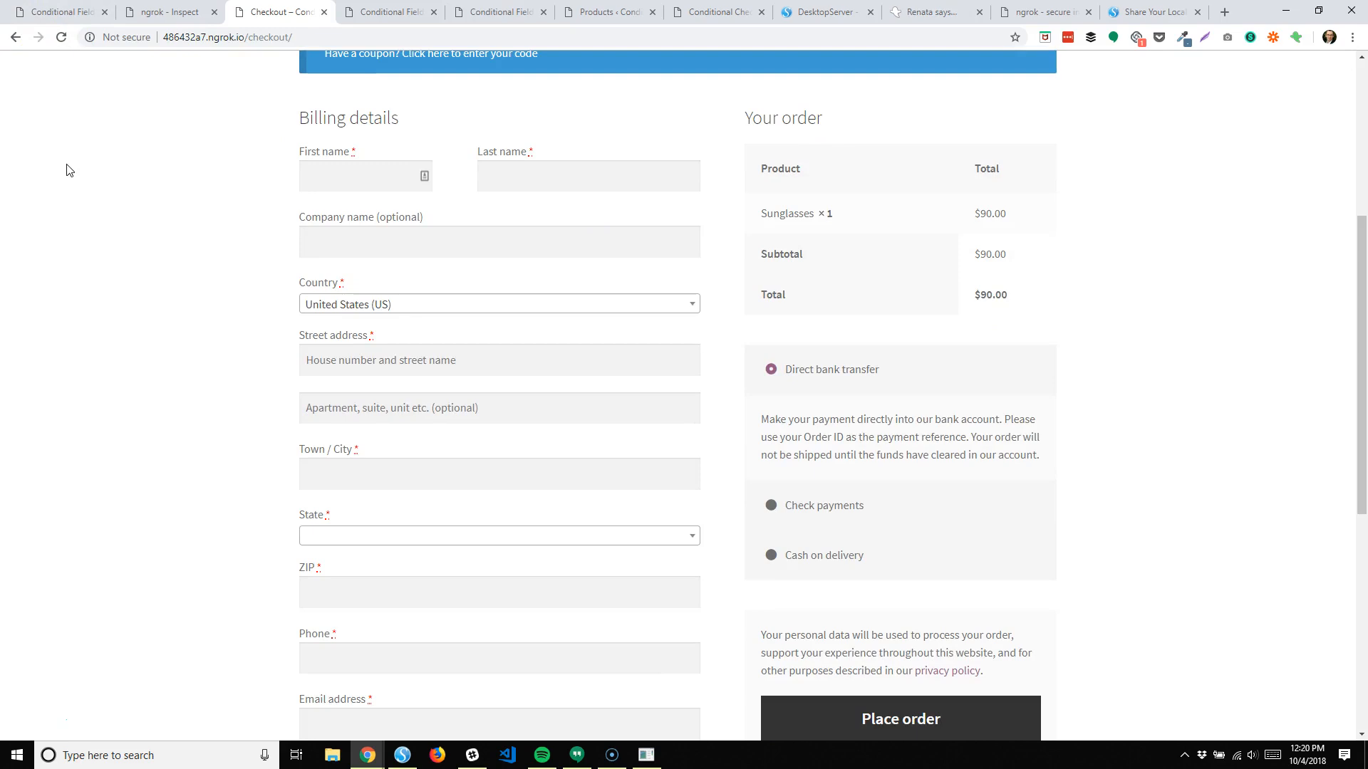
pyautogui.scroll(-6, 68, 169)
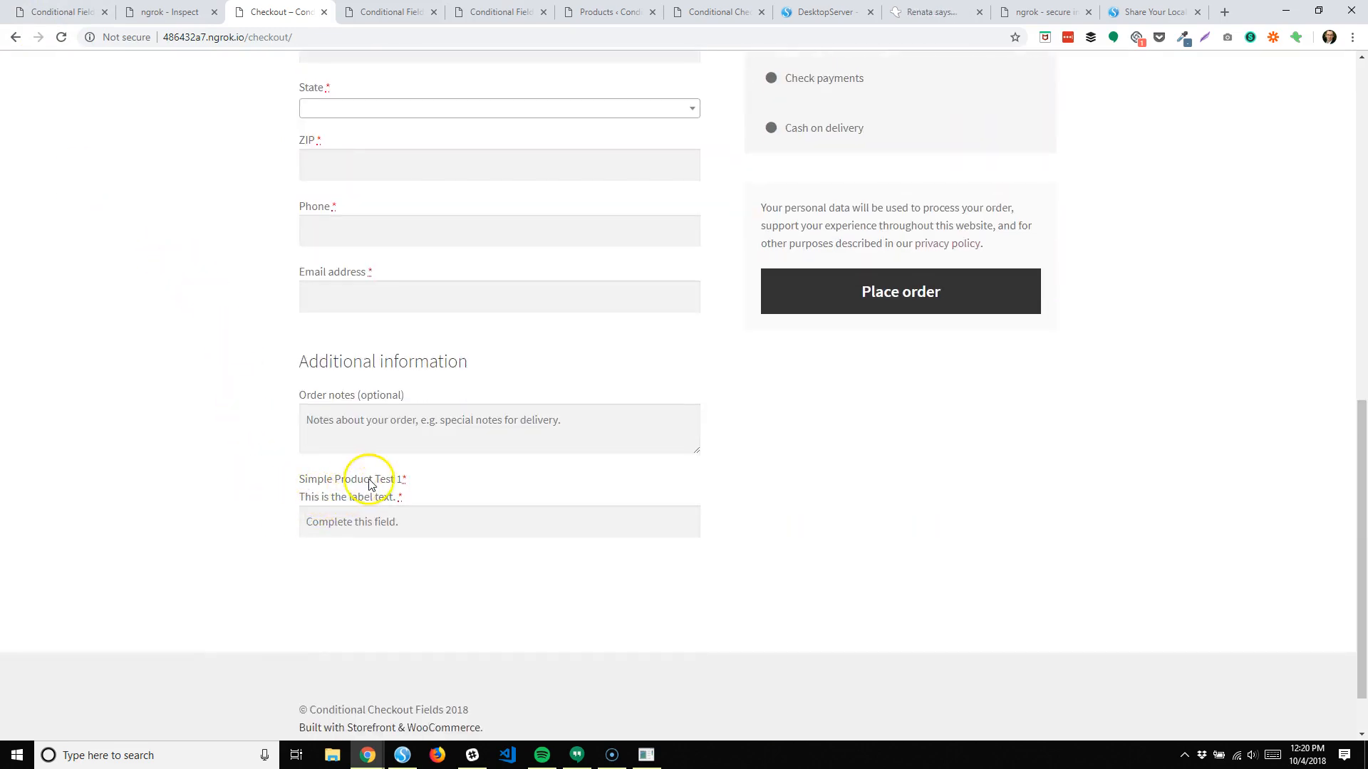
pyautogui.scroll(2, 371, 435)
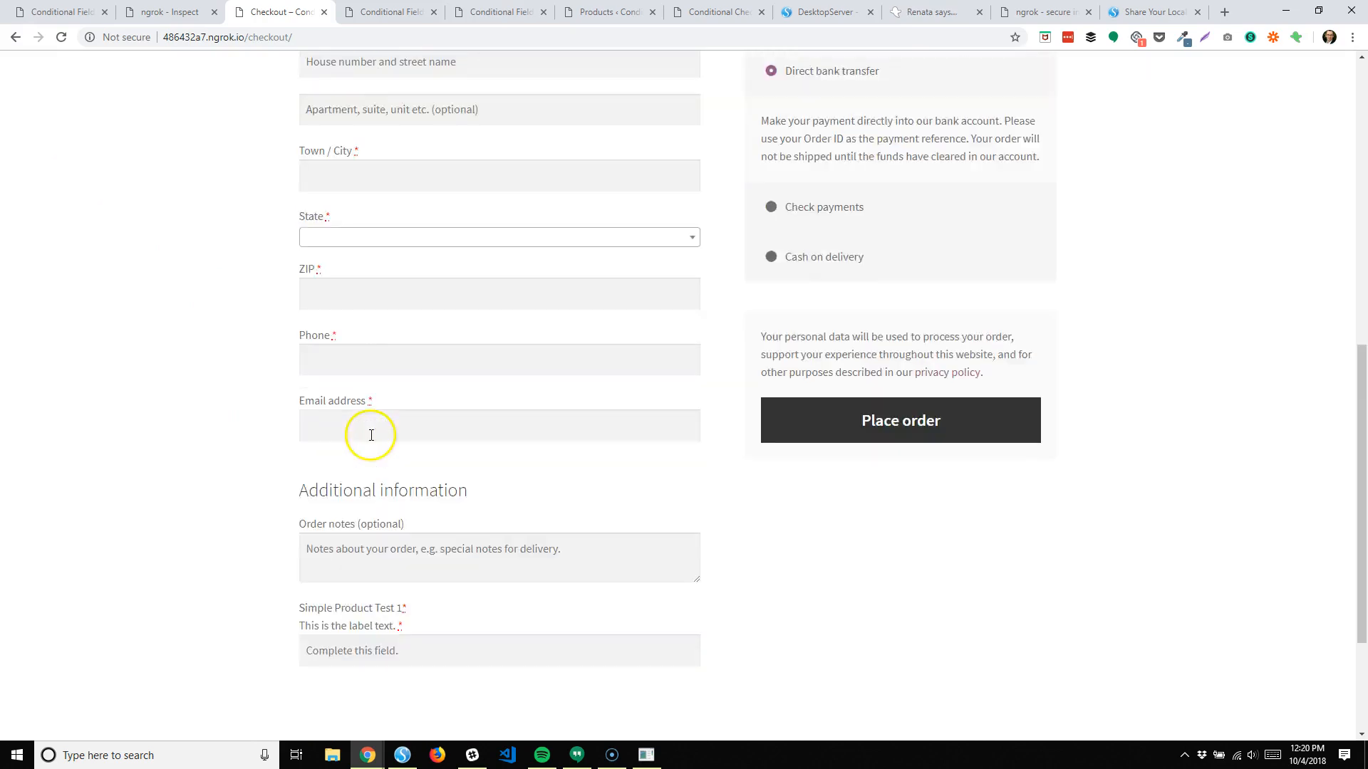
pyautogui.scroll(4, 371, 435)
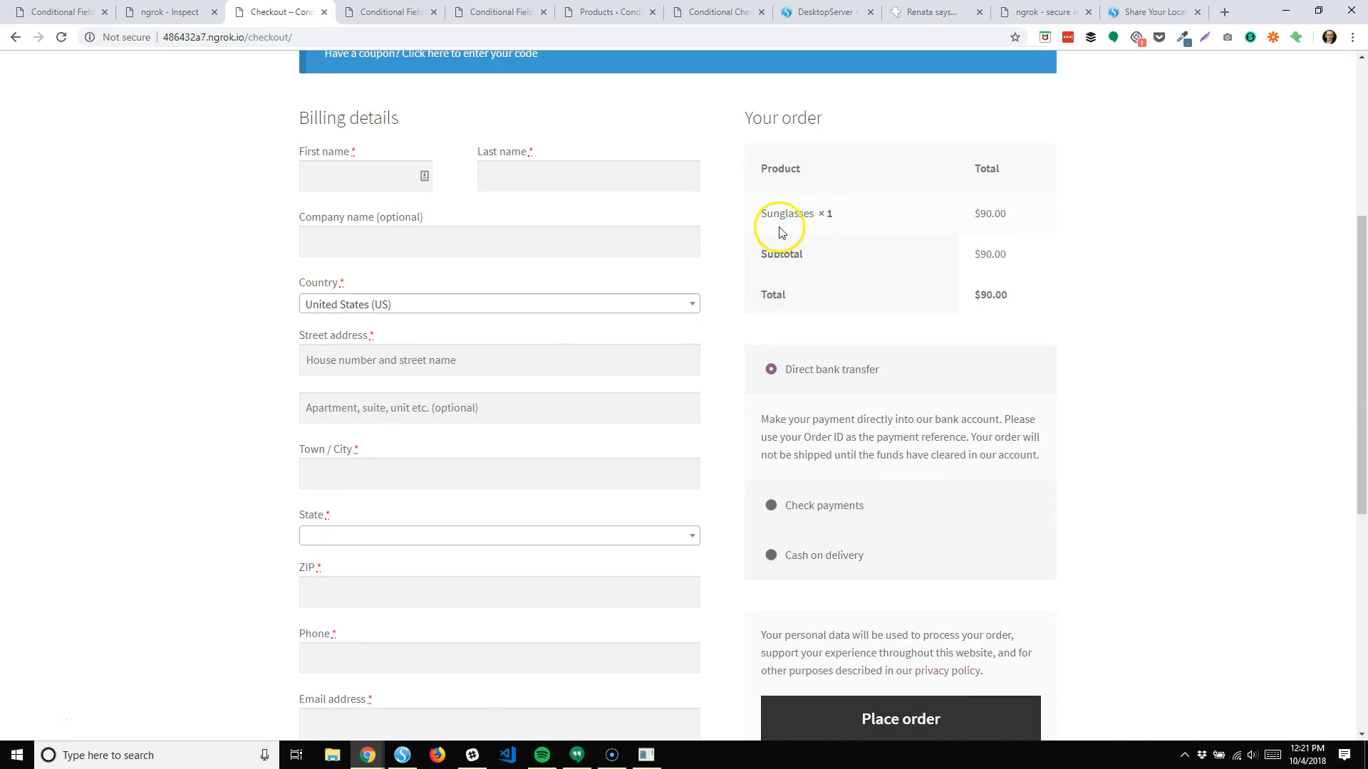
pyautogui.scroll(-6, 709, 296)
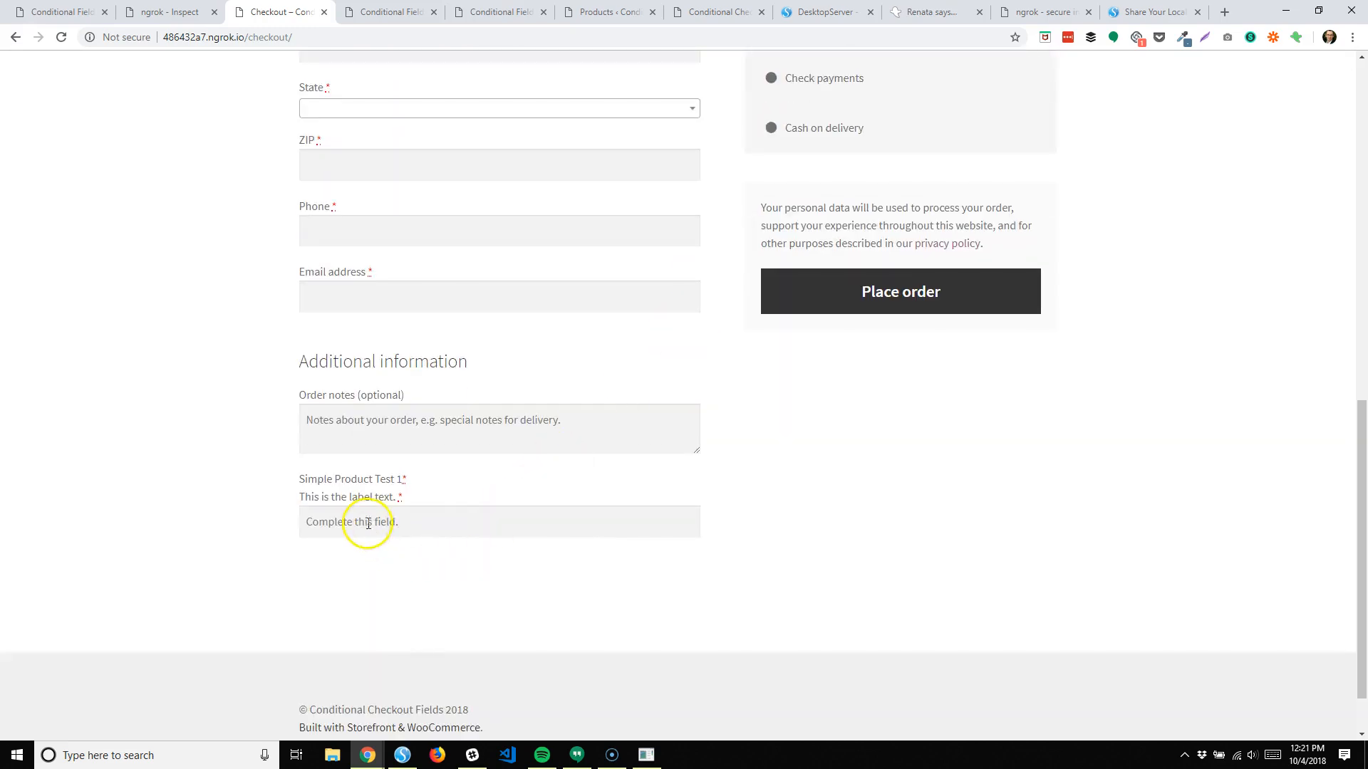
pyautogui.scroll(5, 827, 369)
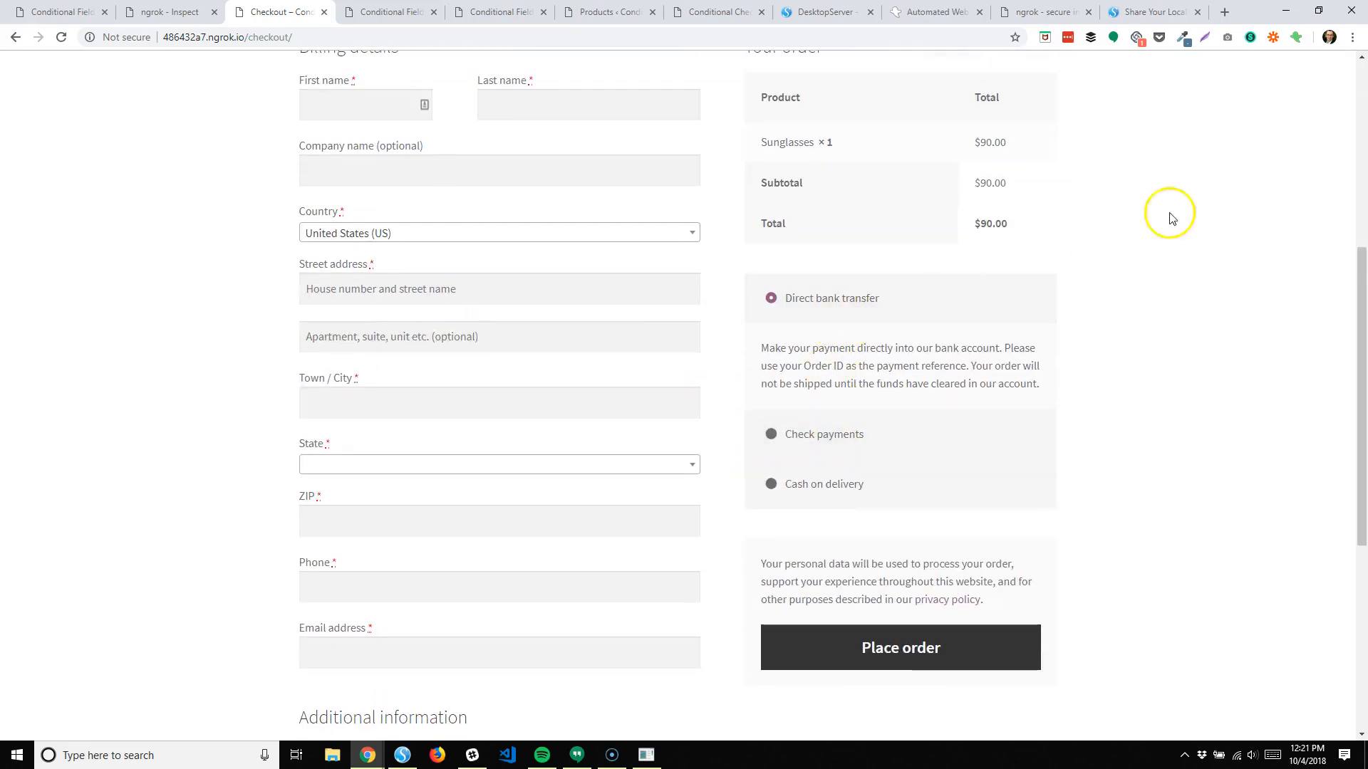
# Step: Switch the Ghost Inspector recording to making assertions and assert the Simple Product Test 1 label under Additional information
pyautogui.click(1298, 38)
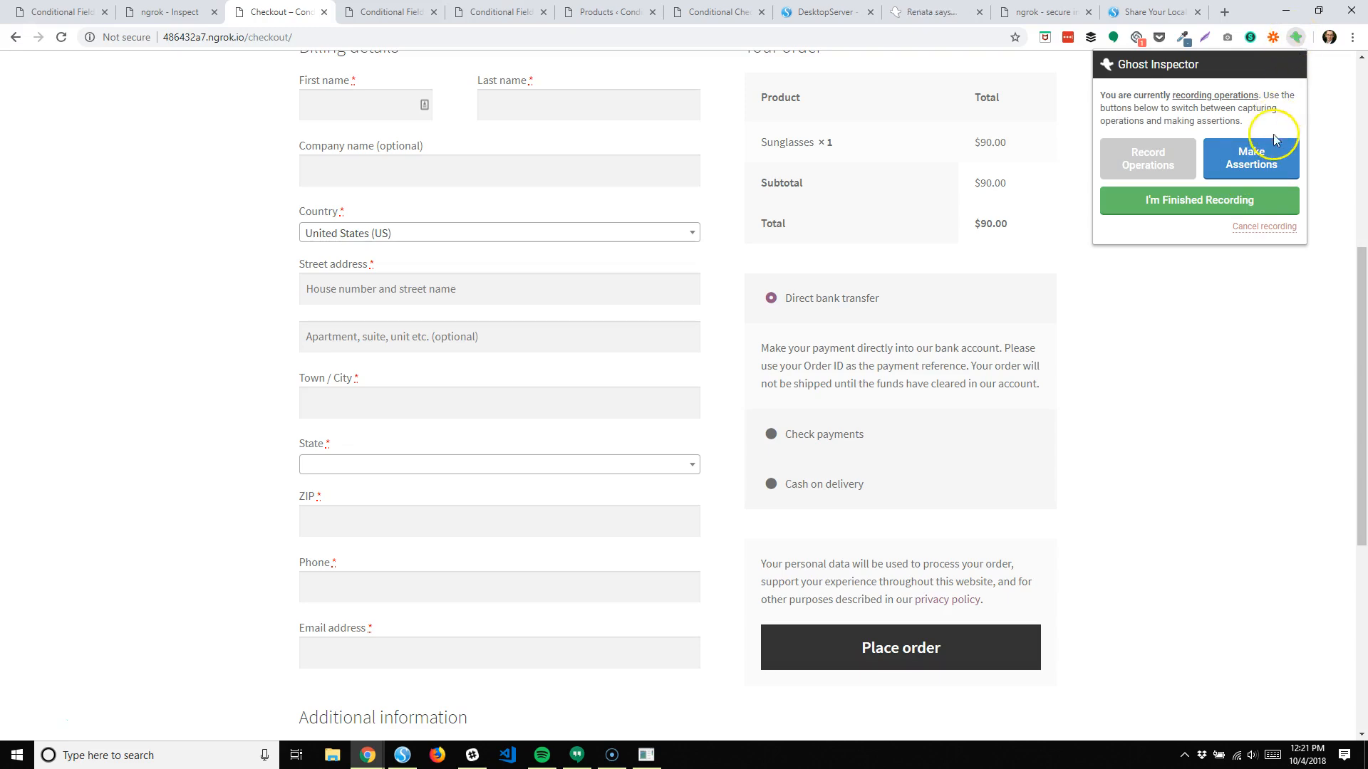
pyautogui.click(1271, 163)
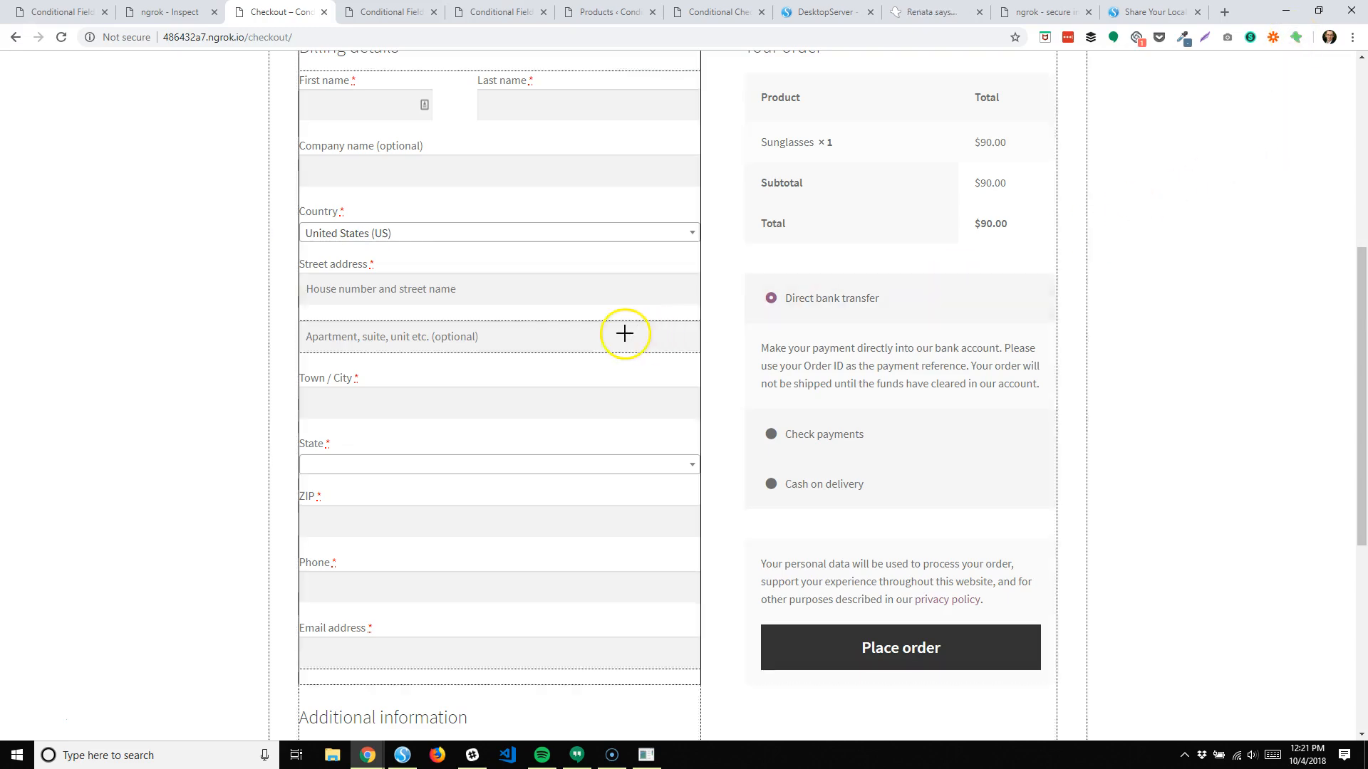
pyautogui.scroll(-4, 623, 332)
pyautogui.scroll(-1, 622, 333)
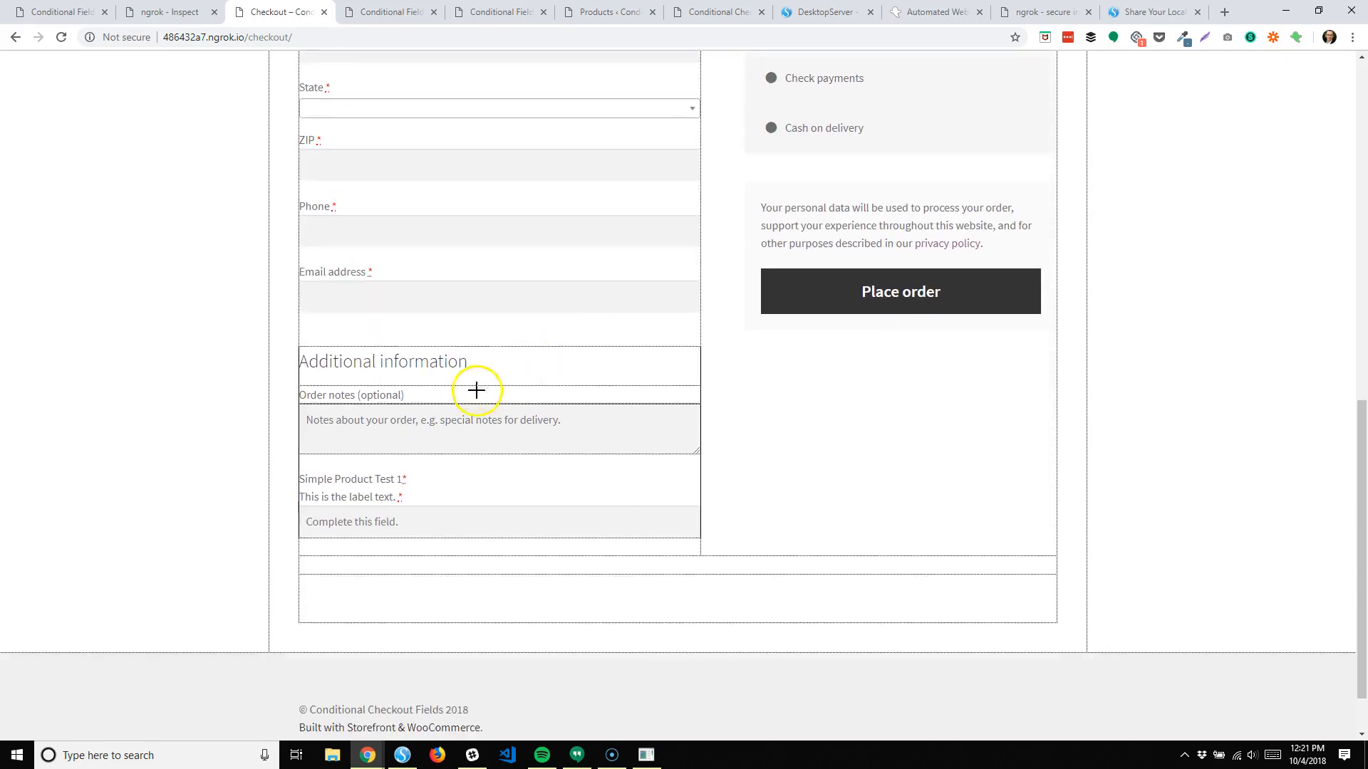
pyautogui.click(357, 480)
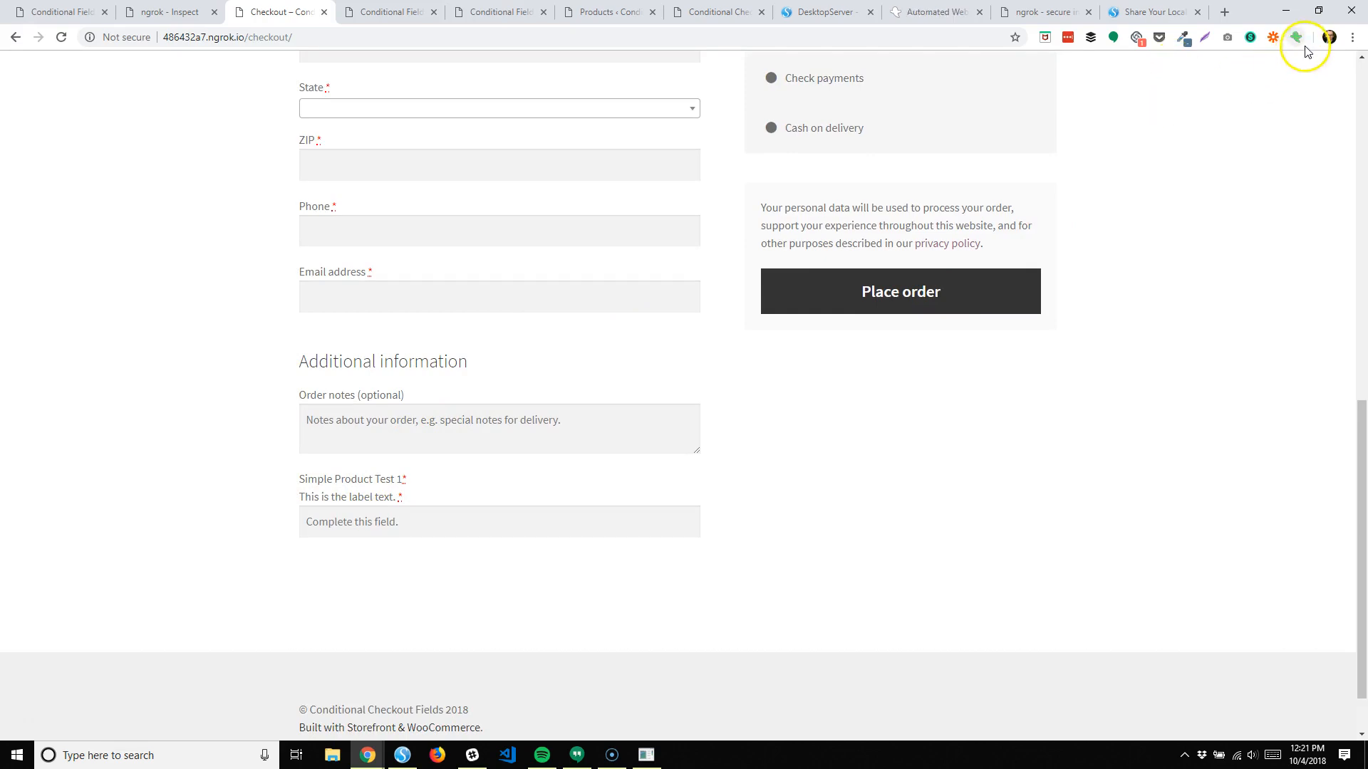
# Step: Switch the Ghost Inspector recording back from making assertions to recording operations
pyautogui.scroll(5, 1276, 117)
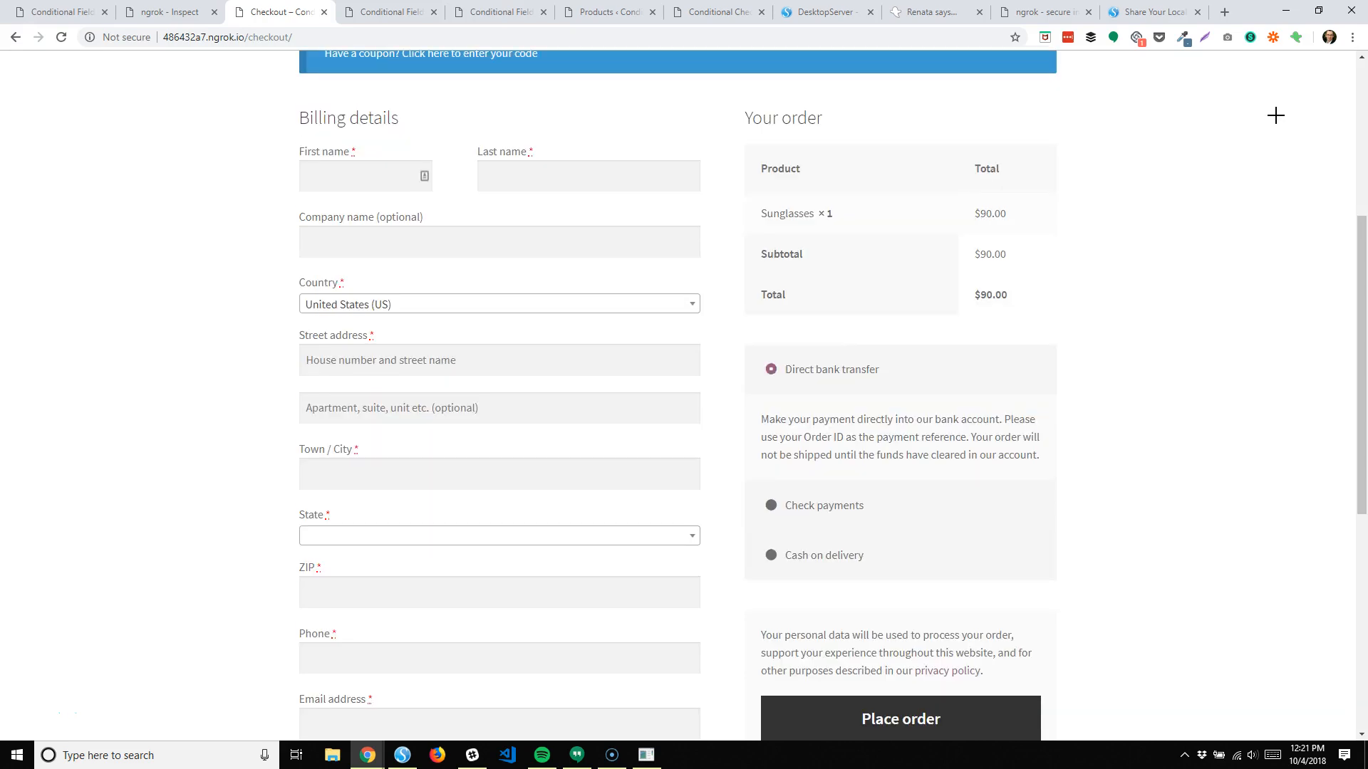
pyautogui.click(1296, 37)
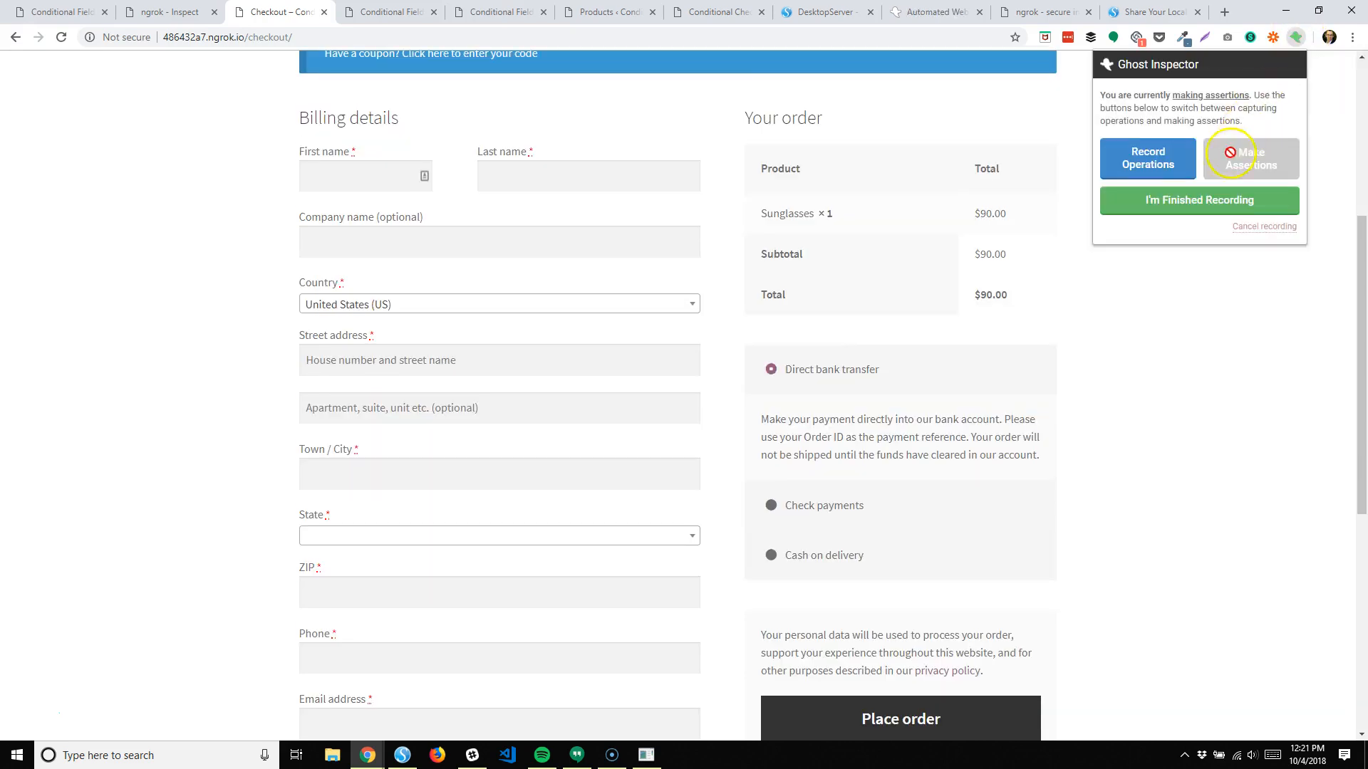
pyautogui.click(1176, 155)
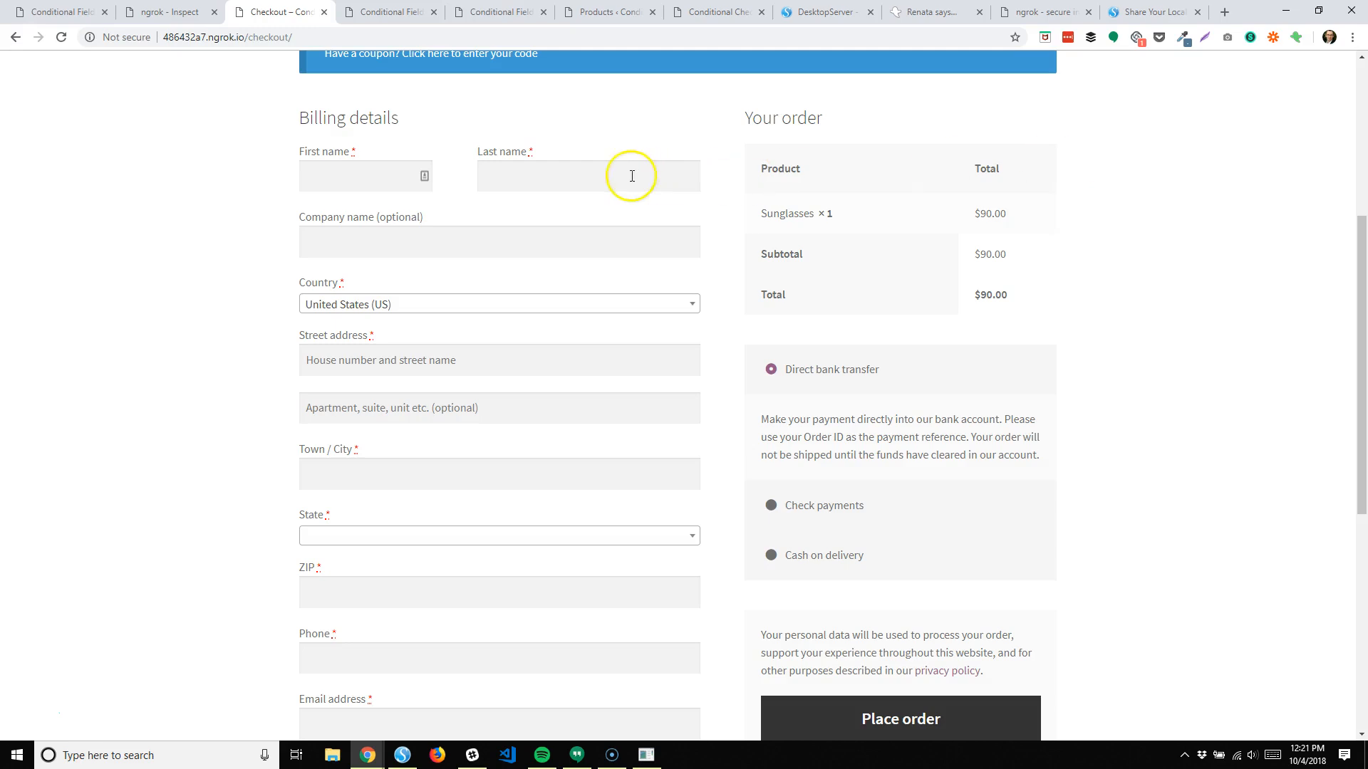
# Step: Enter the customer's first and last name in the billing details
pyautogui.click(361, 173)
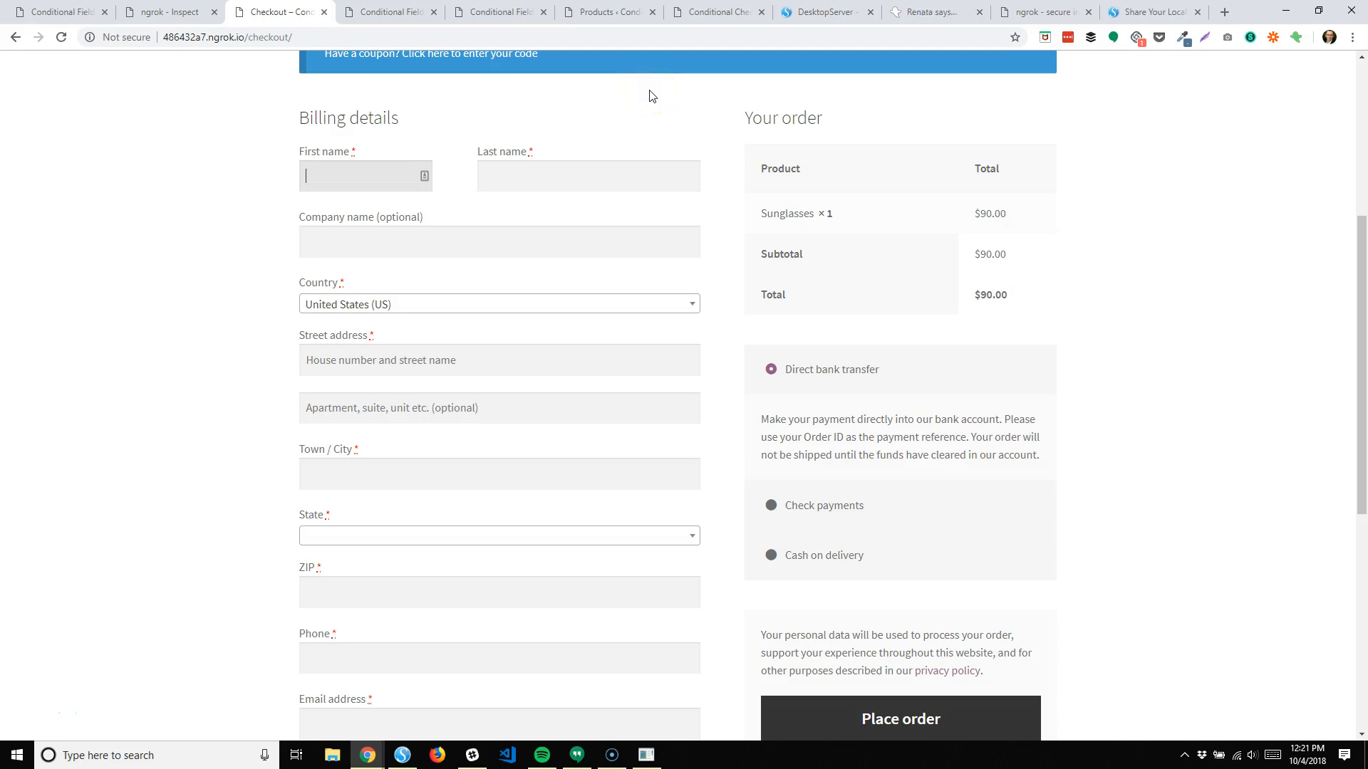
pyautogui.press('Tab')
pyautogui.write('De')
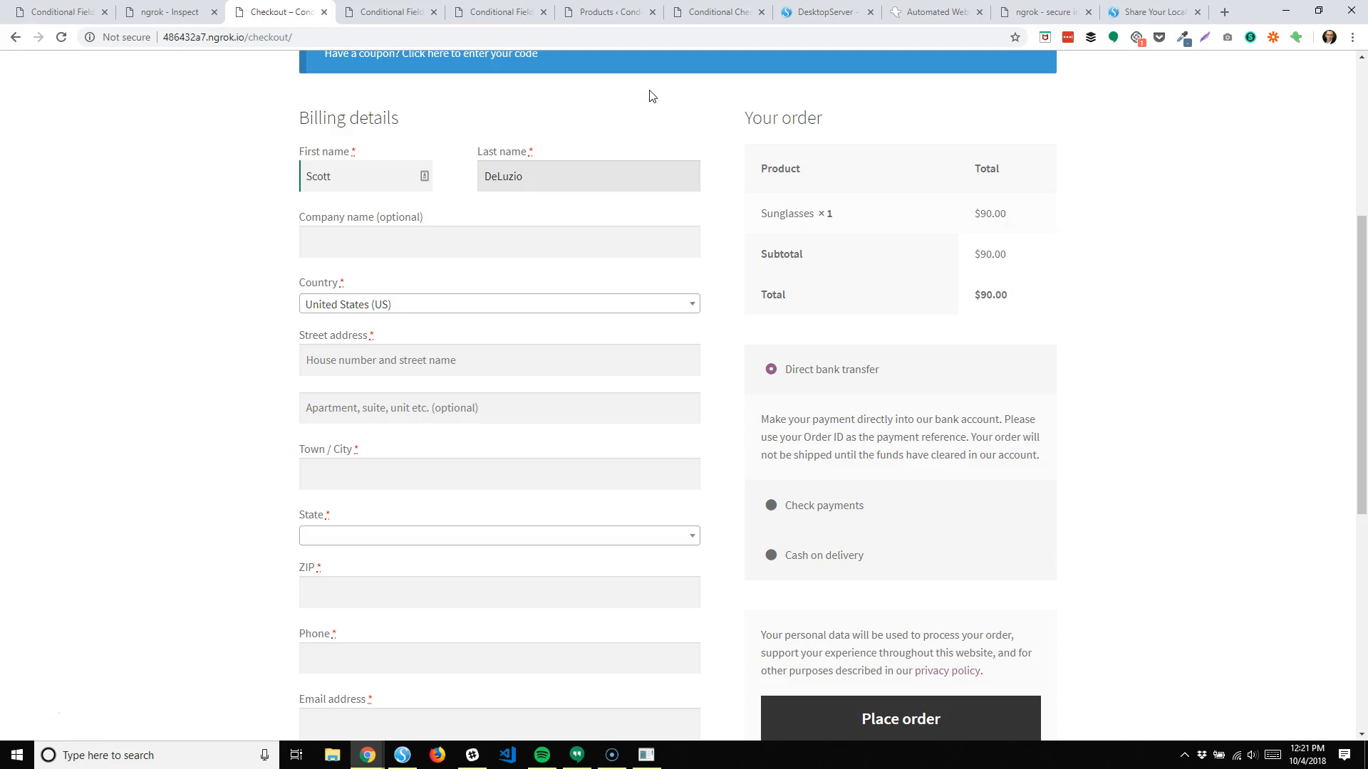
# Step: Fill in the billing street address and town, leaving the company name and apartment fields empty
pyautogui.press('Tab')
pyautogui.press('Tab')
pyautogui.press('Tab')
pyautogui.write('123')
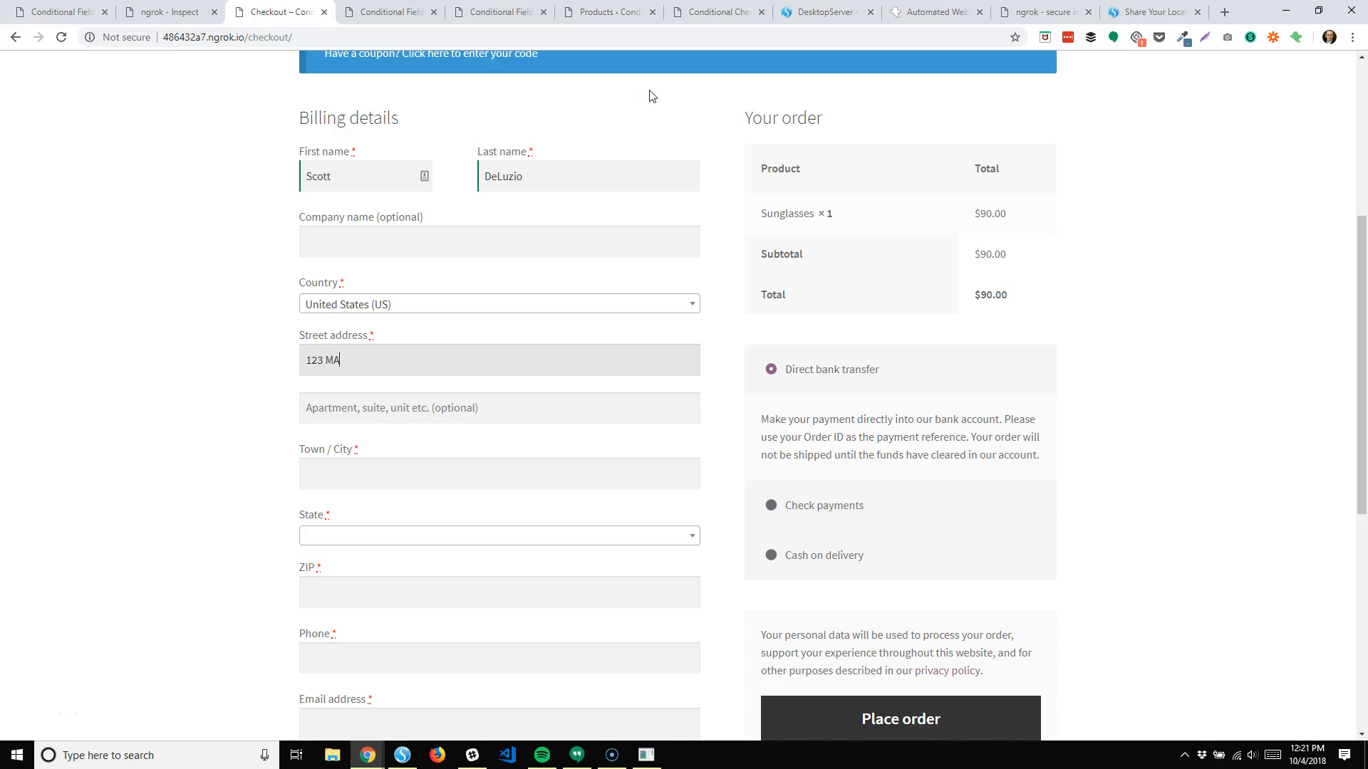
pyautogui.write(' Main st')
pyautogui.press('Tab')
pyautogui.press('Tab')
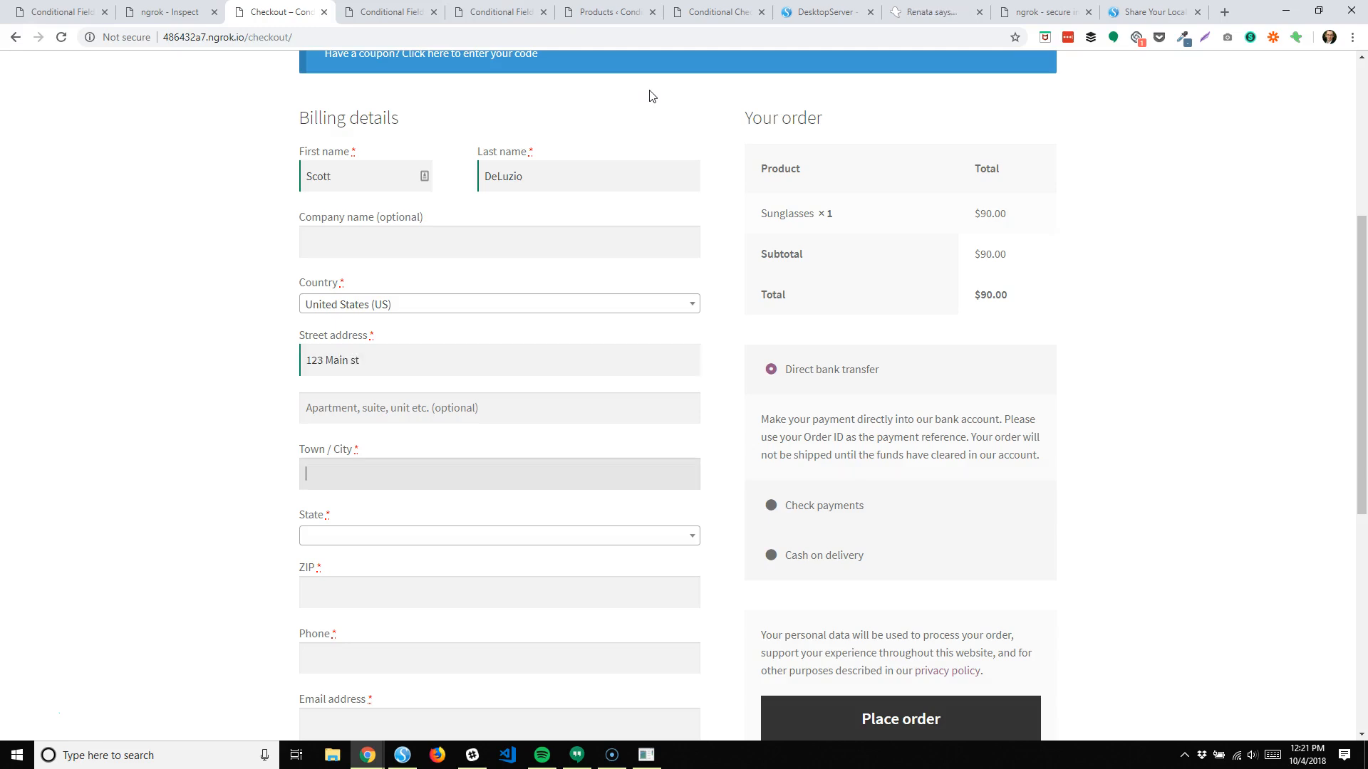
pyautogui.write('Anytown')
pyautogui.press('Tab')
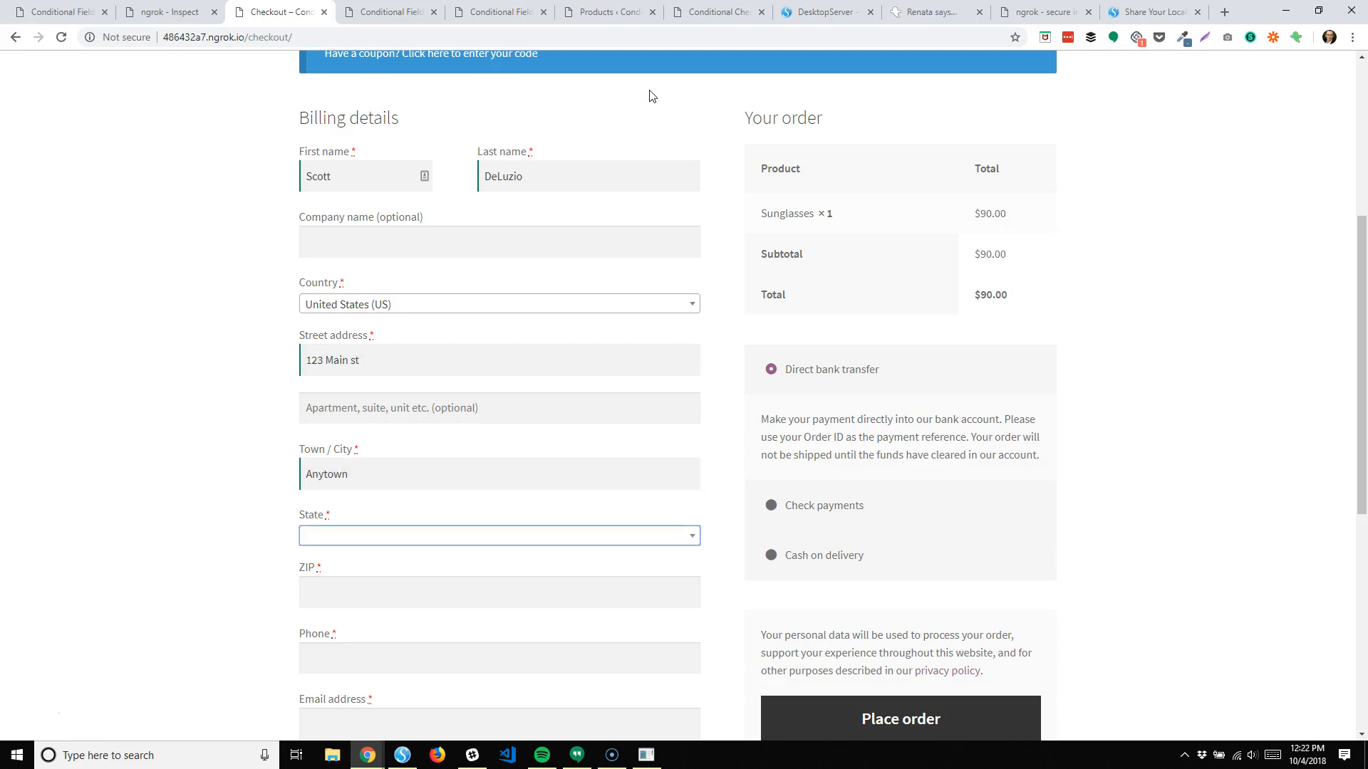
# Step: Choose Arizona as the billing state and fill in the customer's ZIP code, phone number and e-mail address
pyautogui.click(374, 545)
pyautogui.click(365, 636)
pyautogui.click(358, 607)
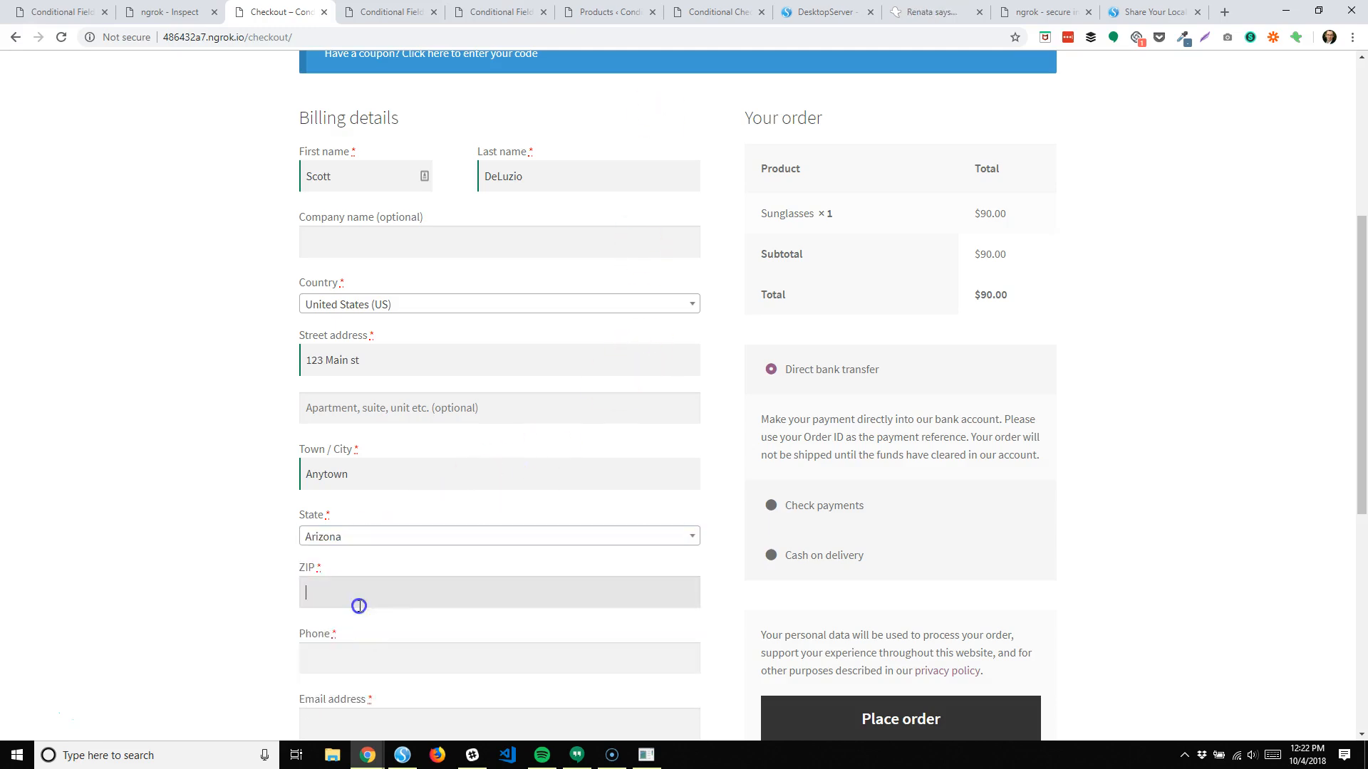
pyautogui.write('12345')
pyautogui.press('Tab')
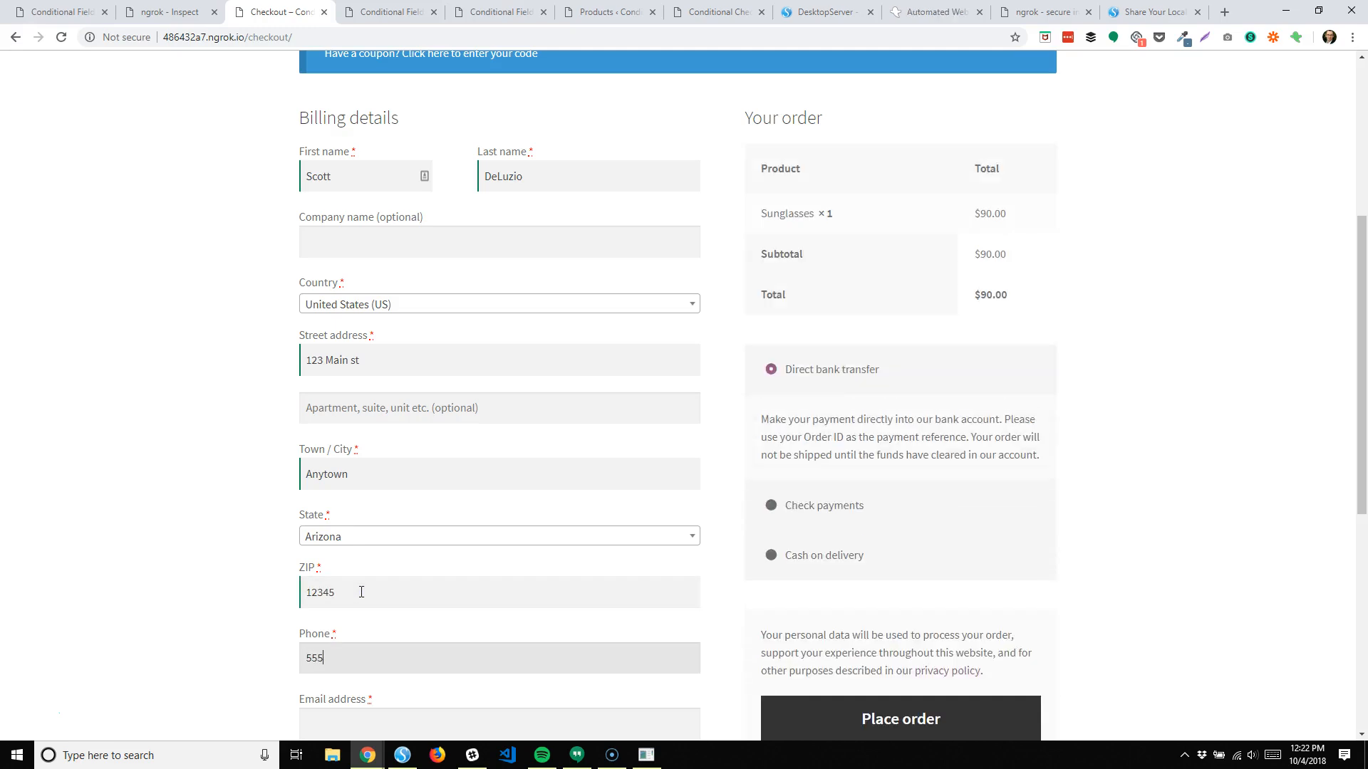
pyautogui.write('555-555-5555')
pyautogui.press('Tab')
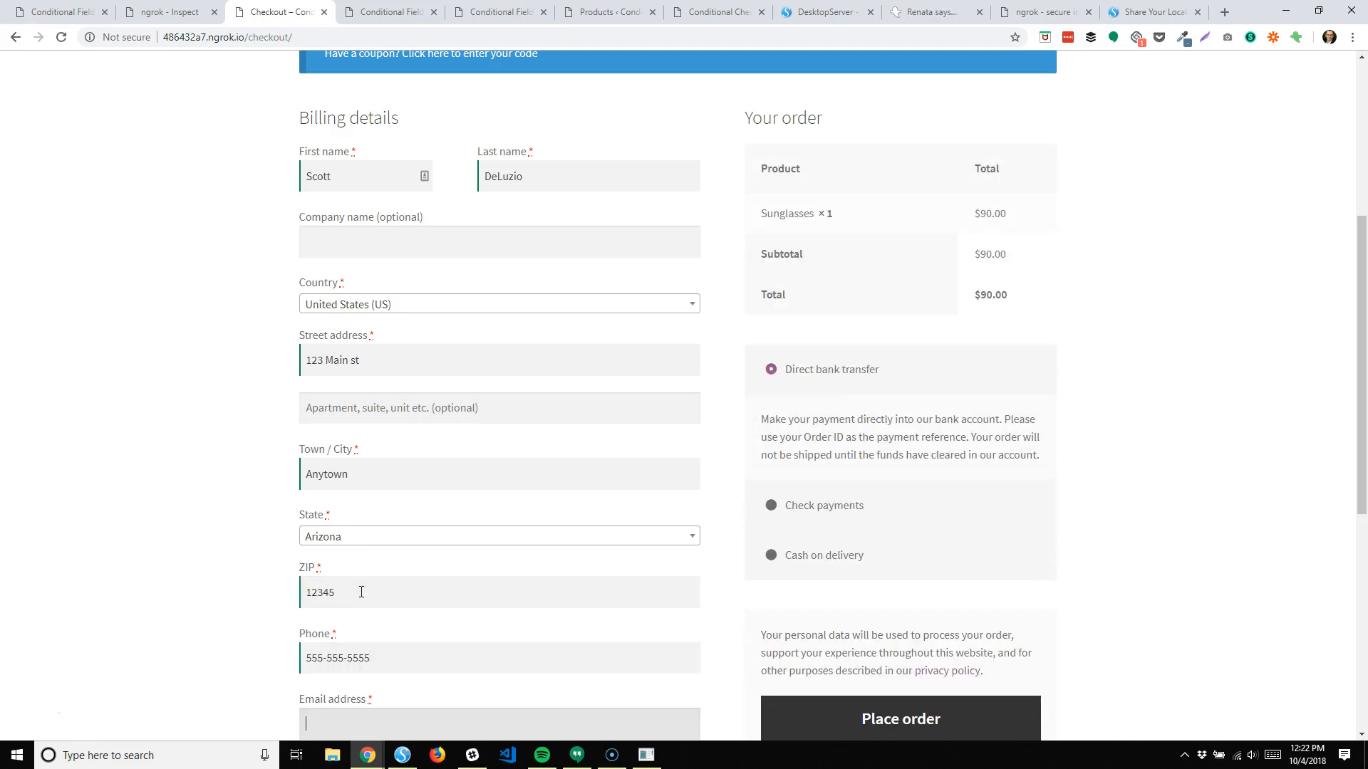
pyautogui.write('test@test.com')
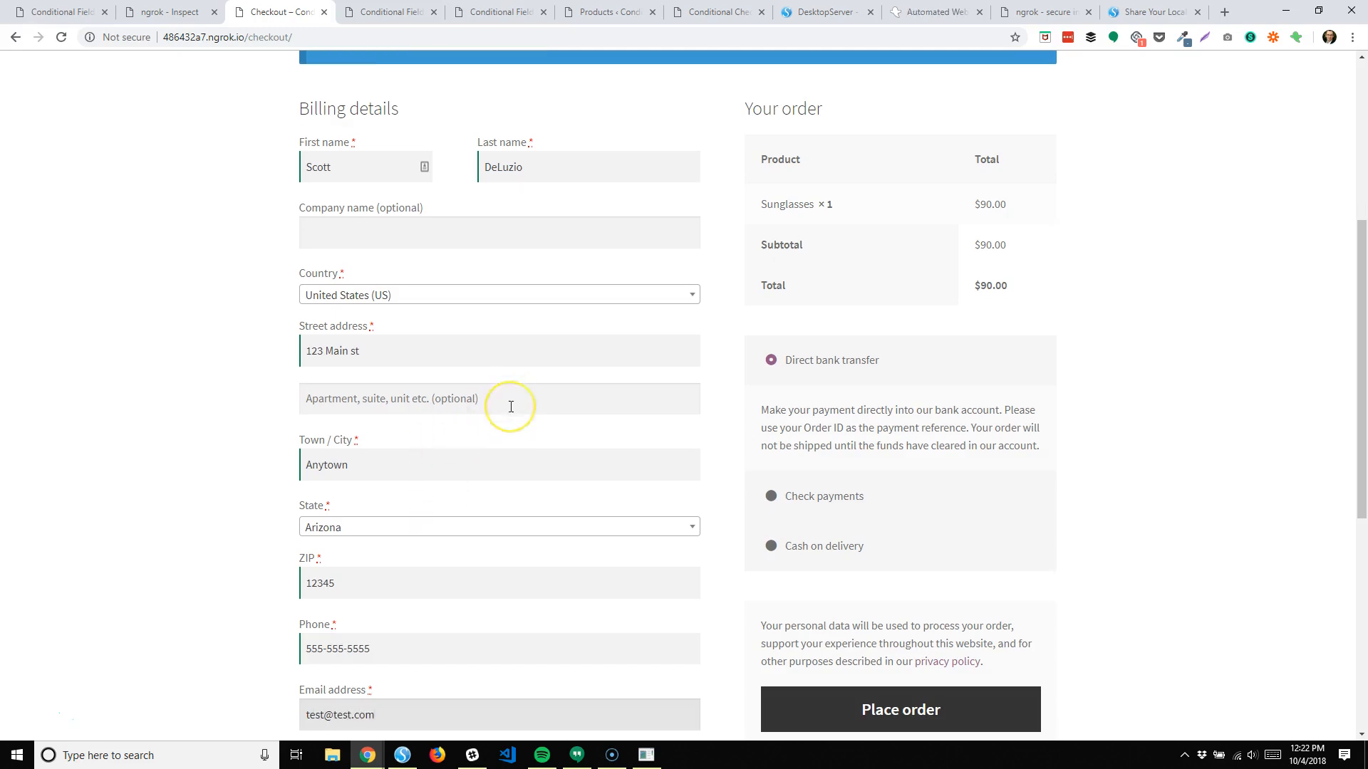
# Step: Select Cash on delivery as the payment method for the order
pyautogui.scroll(-2, 510, 403)
pyautogui.scroll(-3, 516, 335)
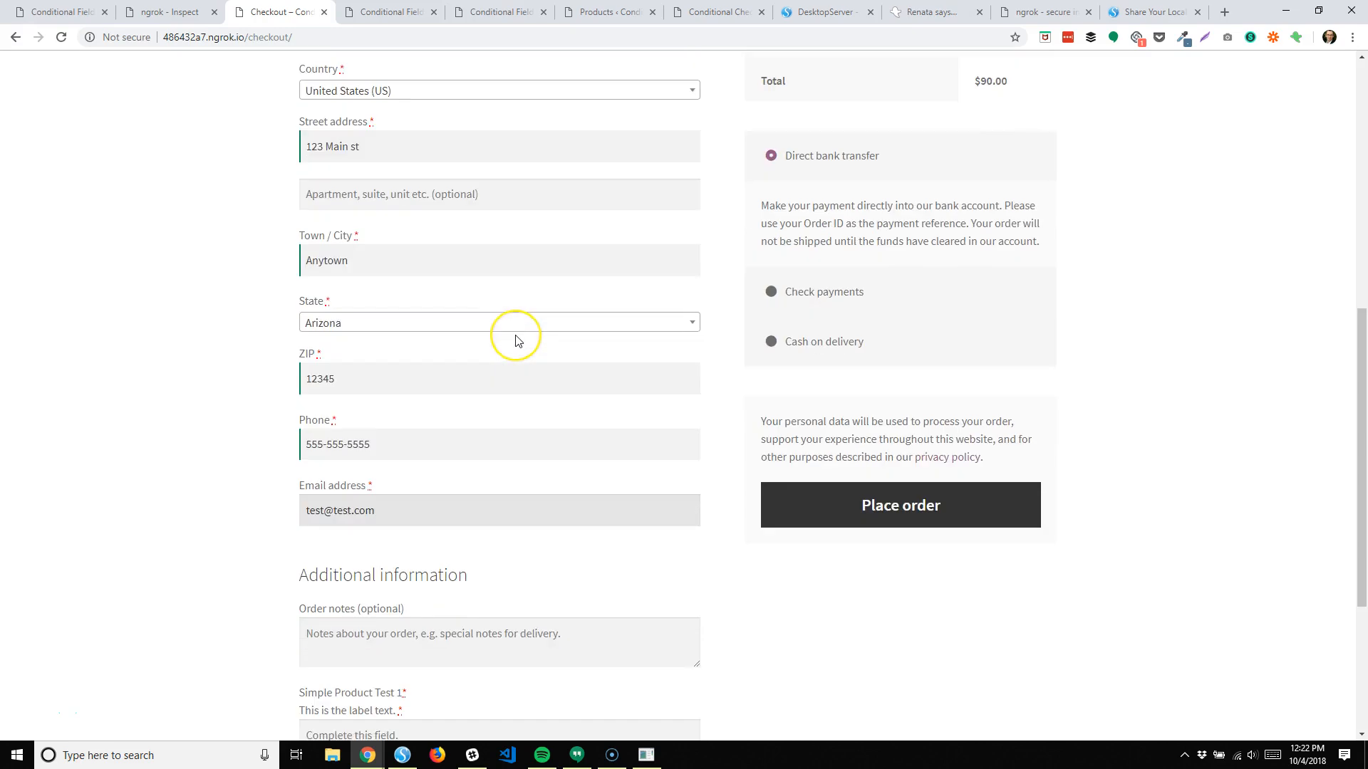
pyautogui.scroll(8, 518, 341)
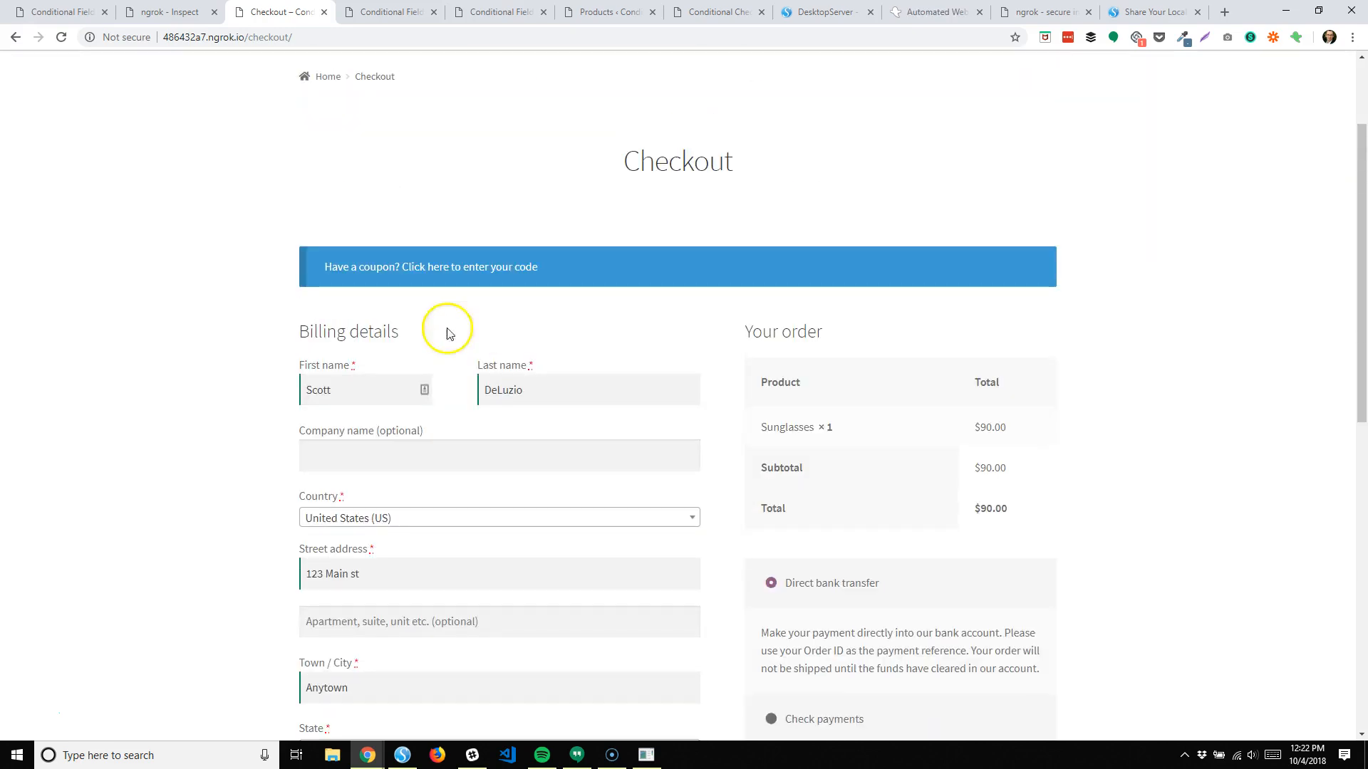
pyautogui.scroll(-6, 602, 510)
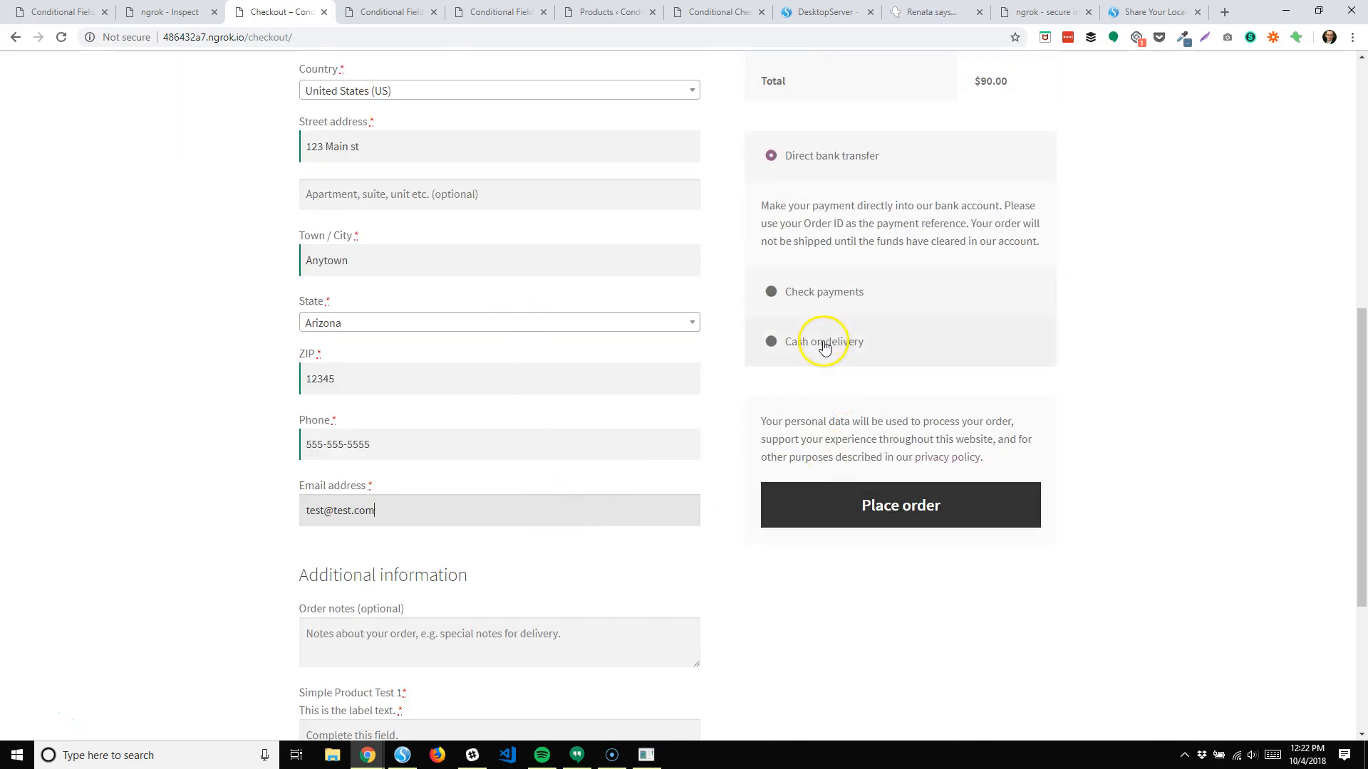
pyautogui.click(903, 350)
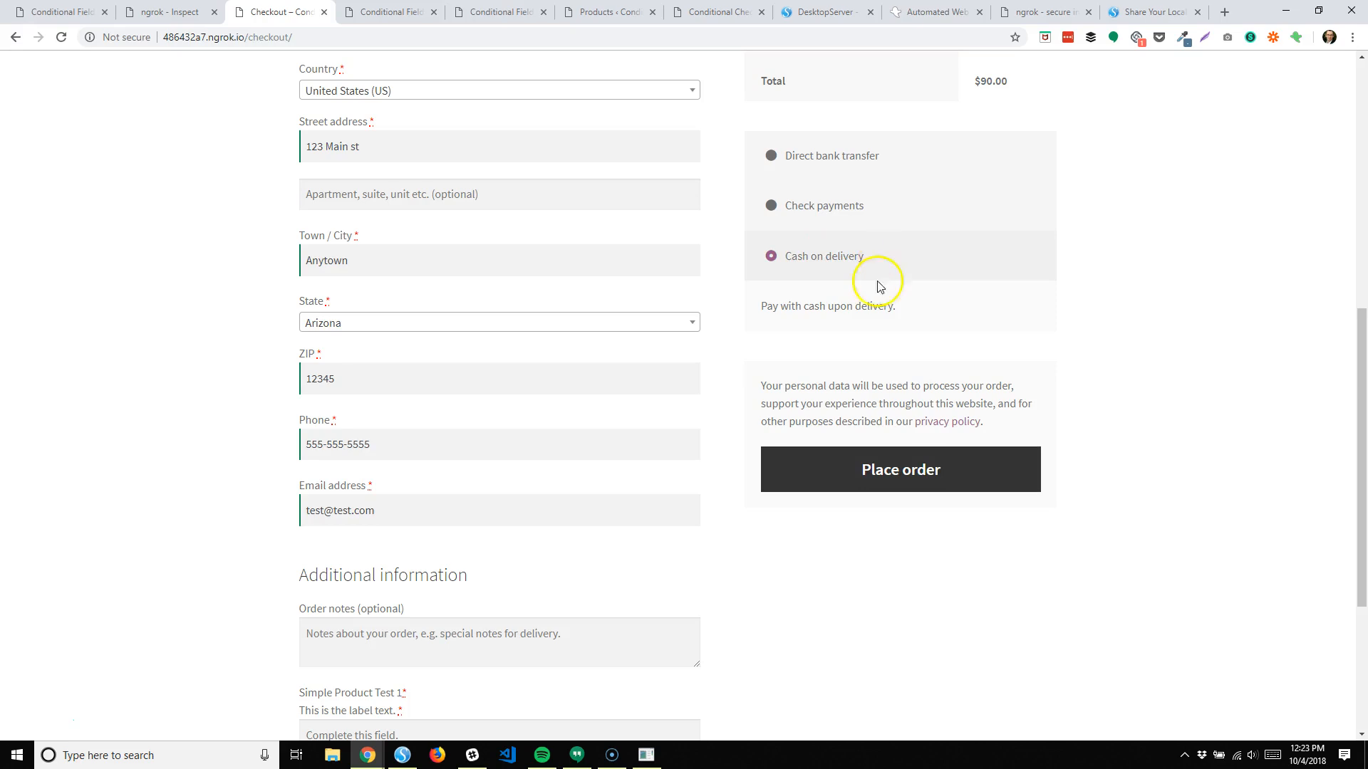
# Step: Submit the order with Cash on delivery, leaving the required Simple Product Test 1 field empty
pyautogui.scroll(-3, 855, 314)
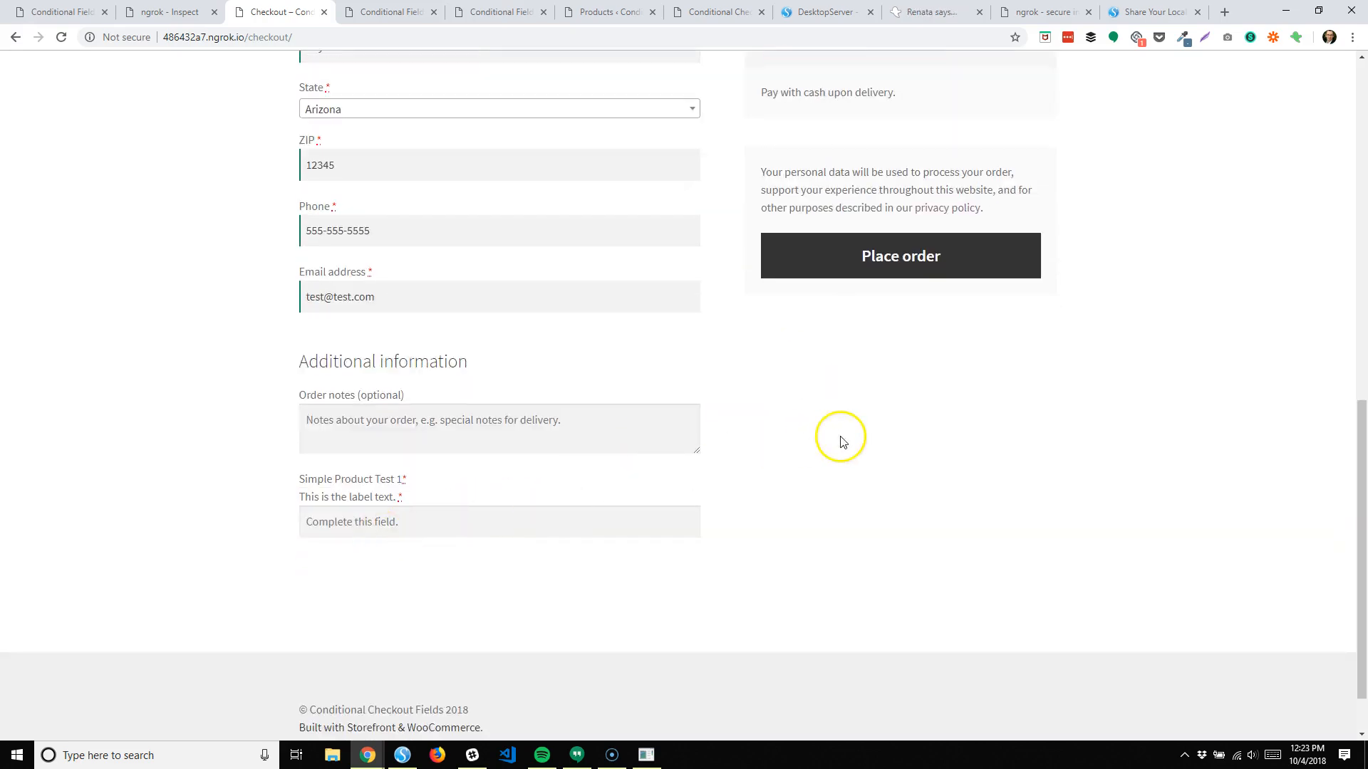
pyautogui.scroll(9, 864, 436)
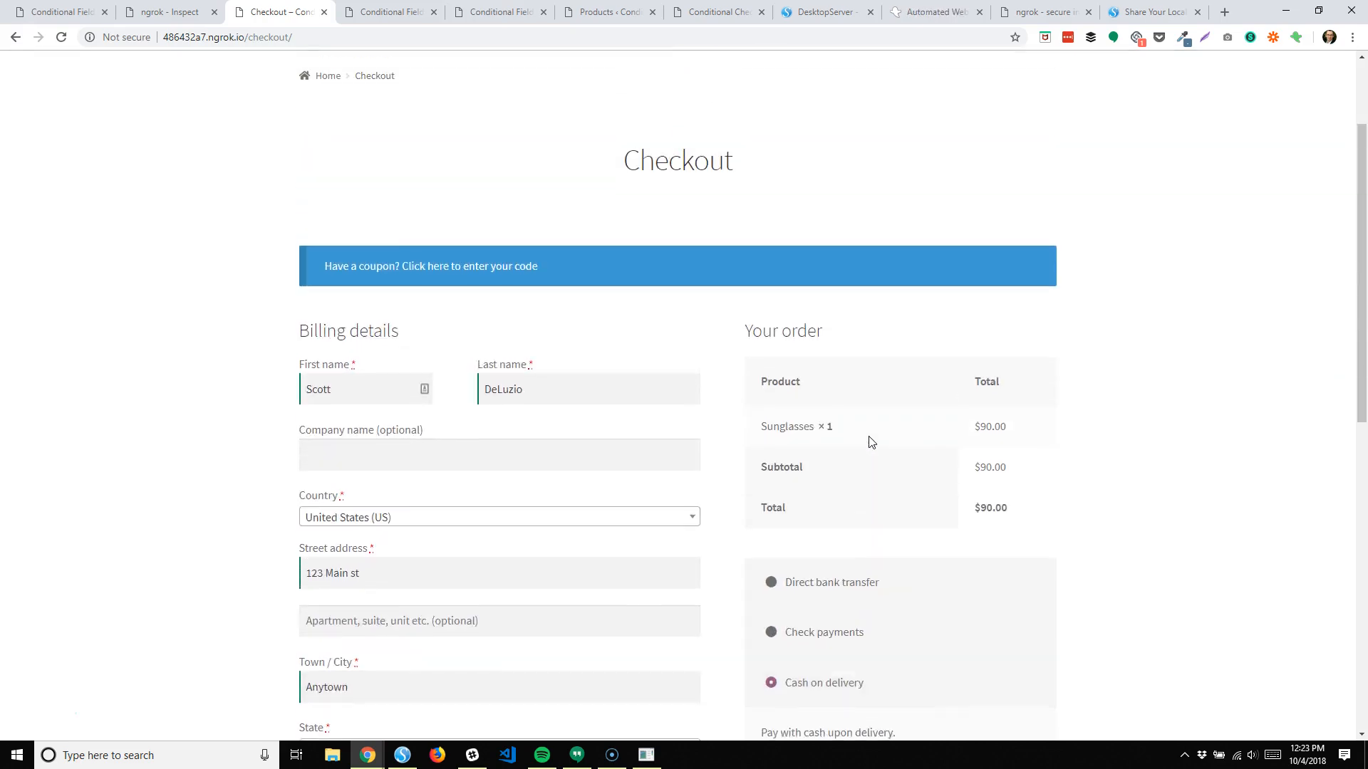
pyautogui.scroll(-2, 869, 442)
pyautogui.scroll(-3, 870, 442)
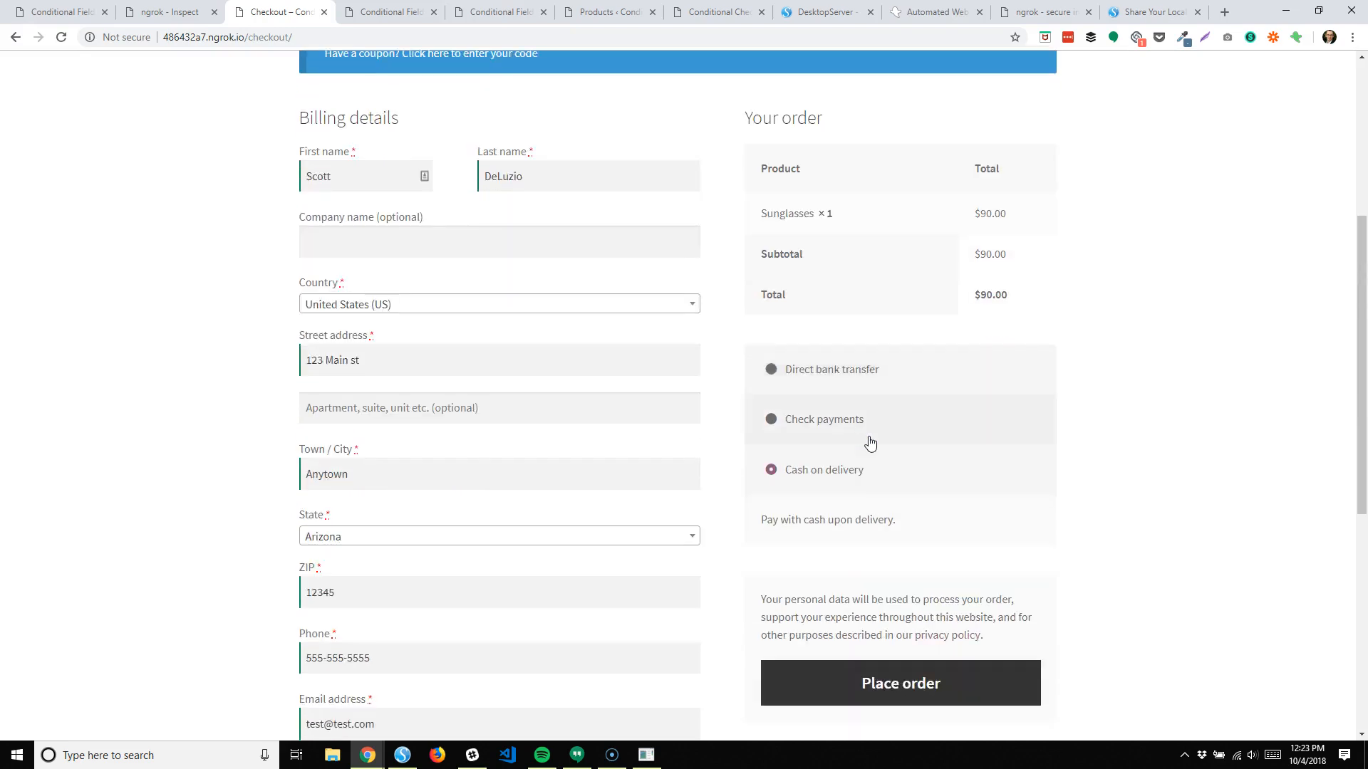
pyautogui.click(825, 333)
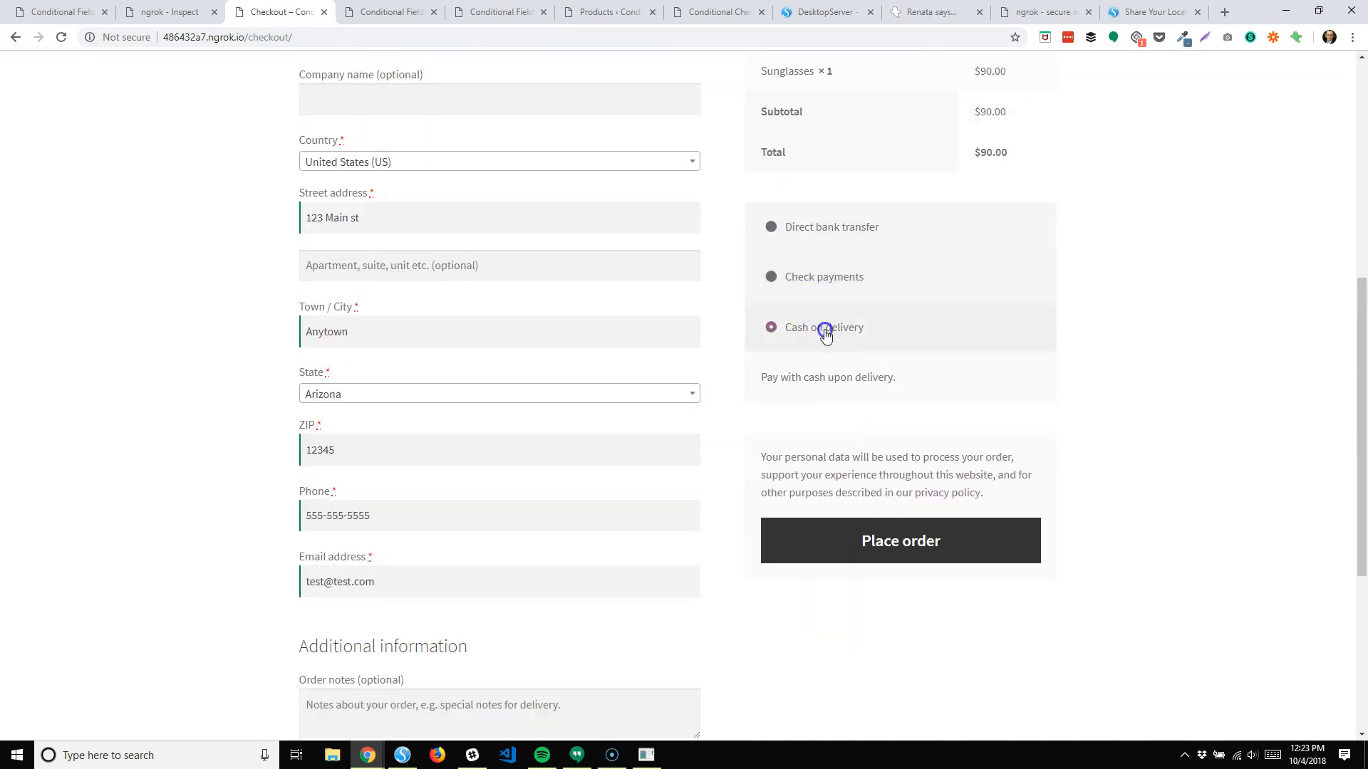
pyautogui.click(854, 552)
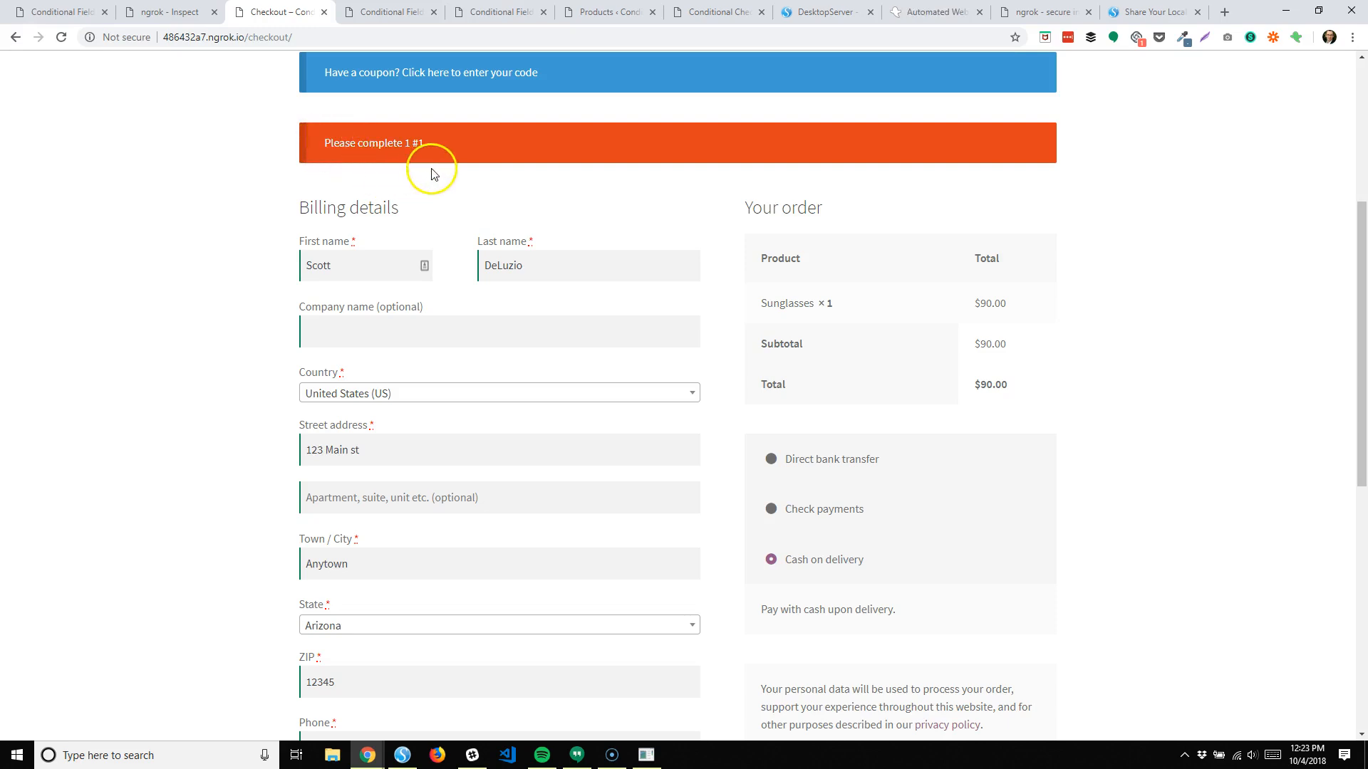
# Step: Switch the Ghost Inspector recording to making assertions and assert the "Please complete 1 #1" checkout error message
pyautogui.scroll(-5, 393, 143)
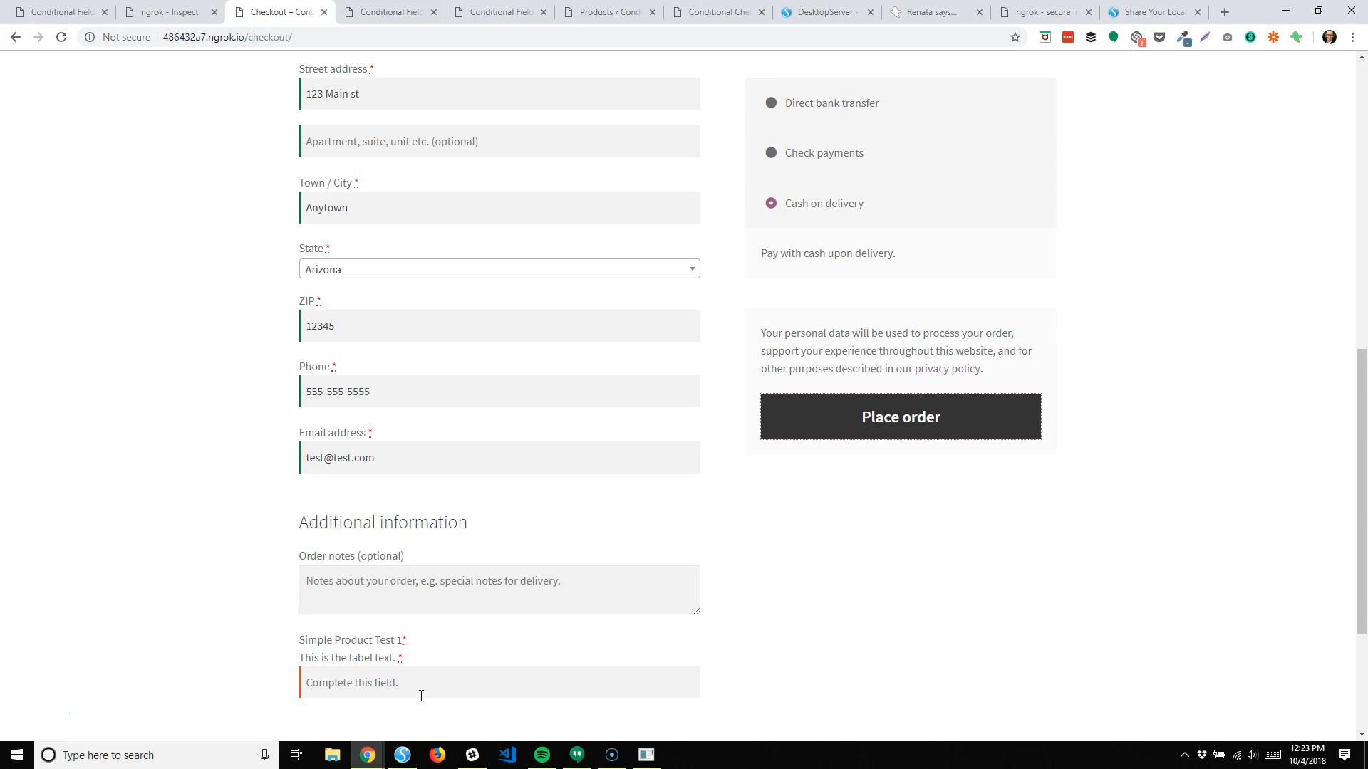
pyautogui.scroll(5, 455, 684)
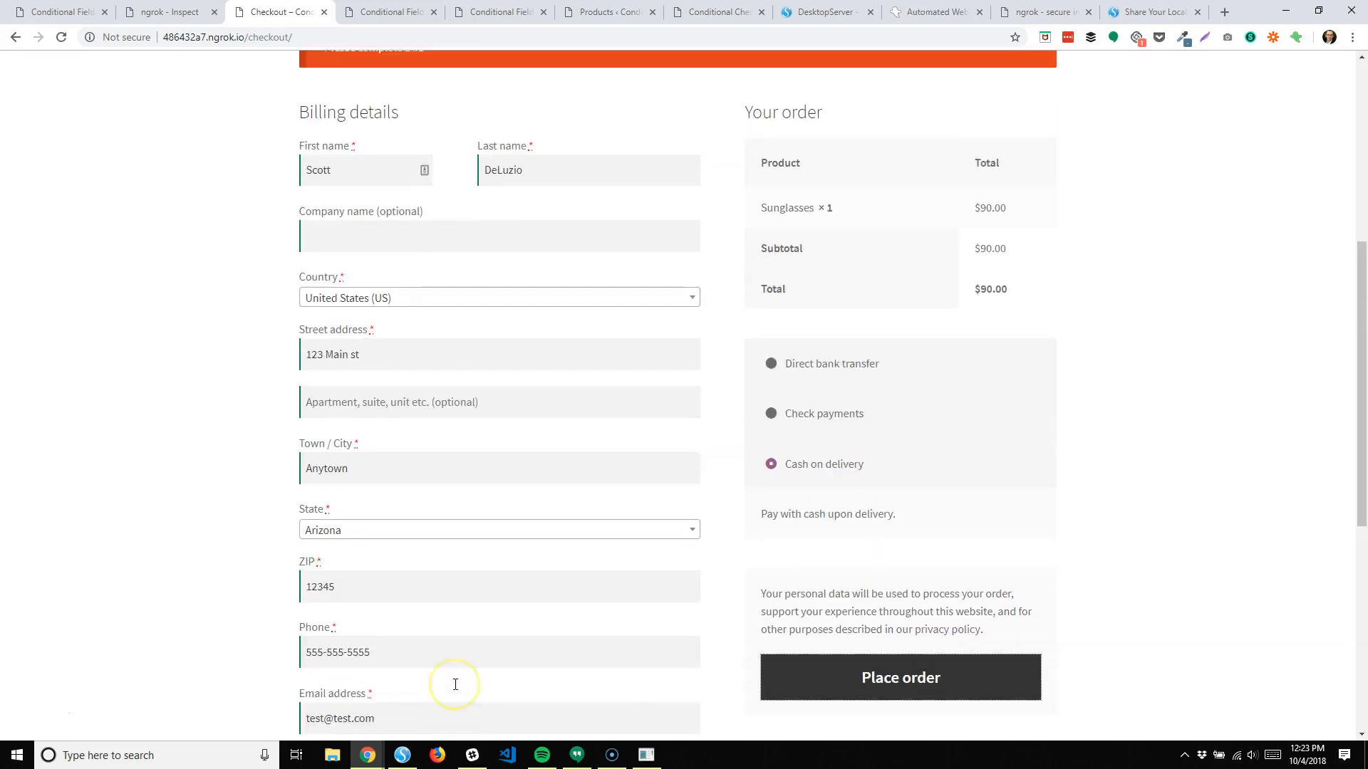
pyautogui.scroll(1, 456, 685)
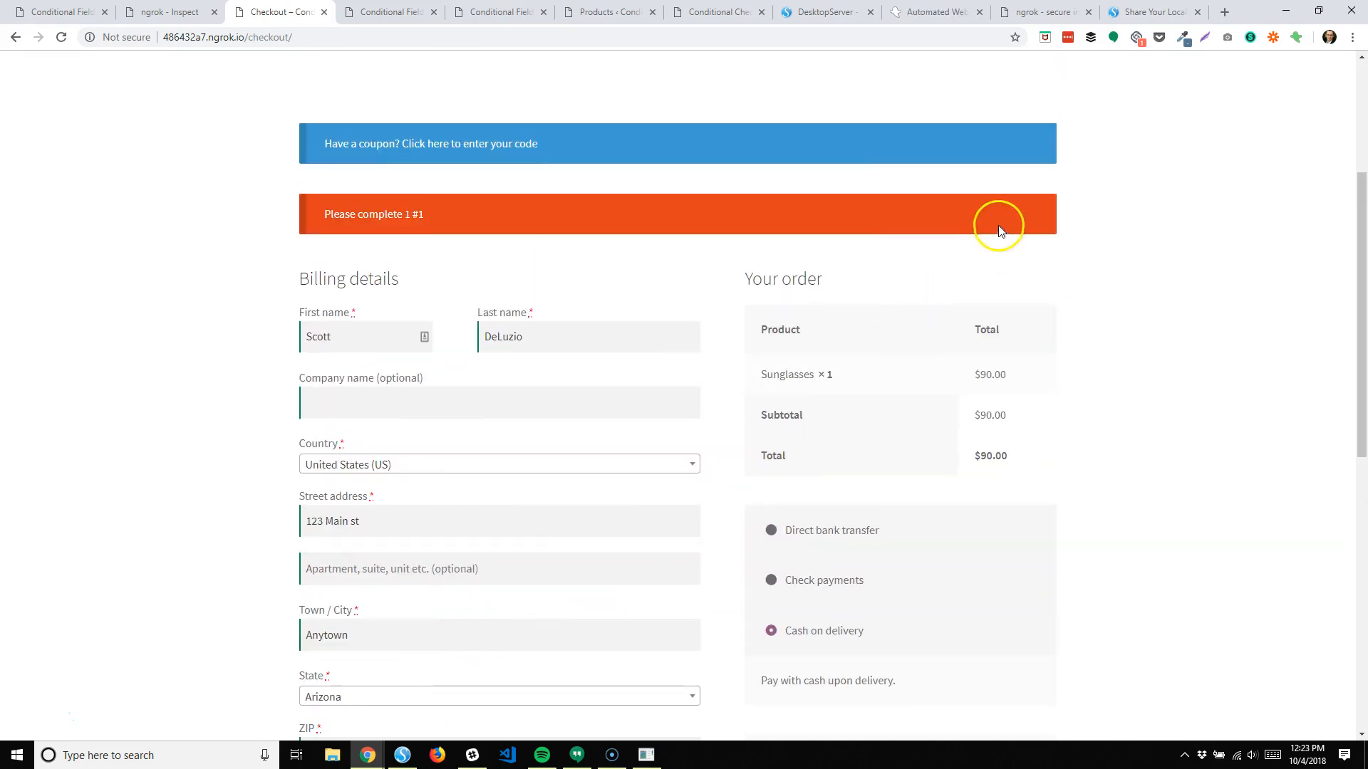
pyautogui.click(1296, 38)
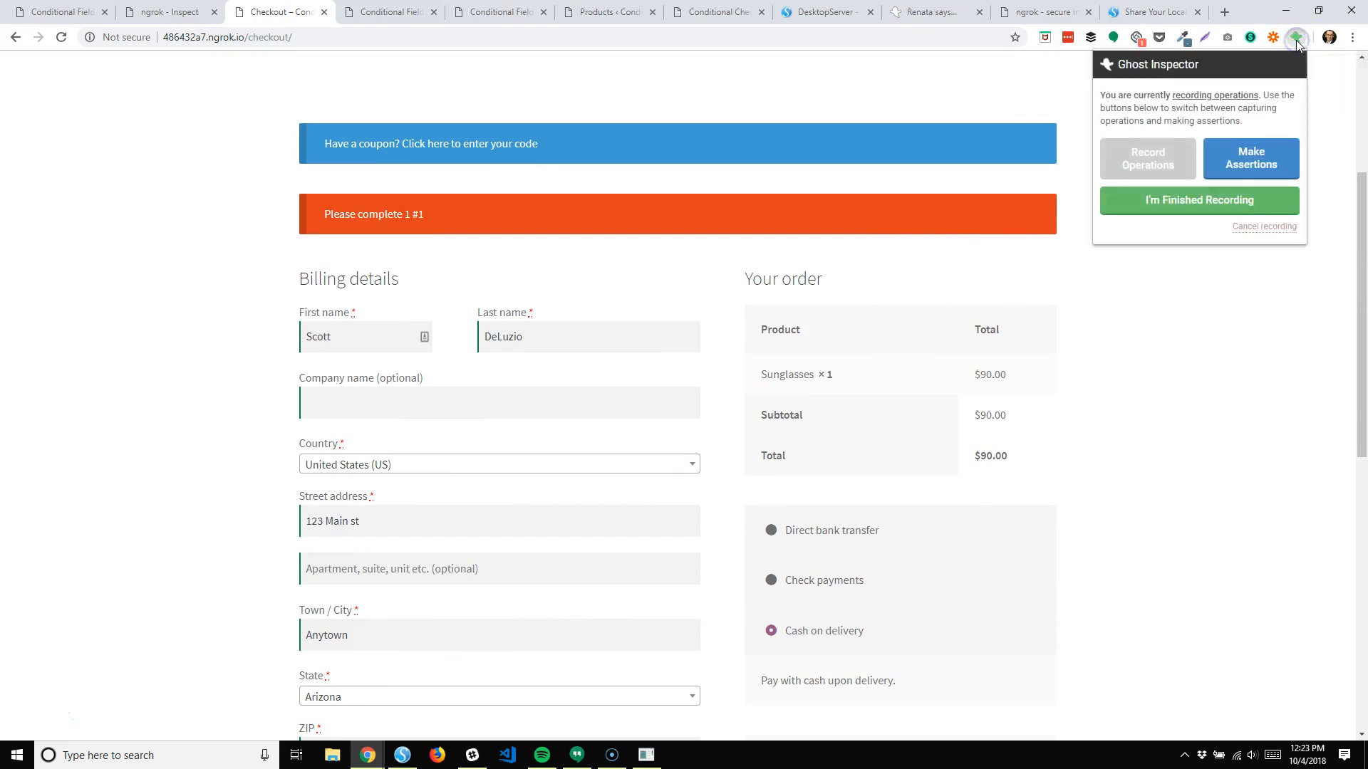
pyautogui.click(1246, 174)
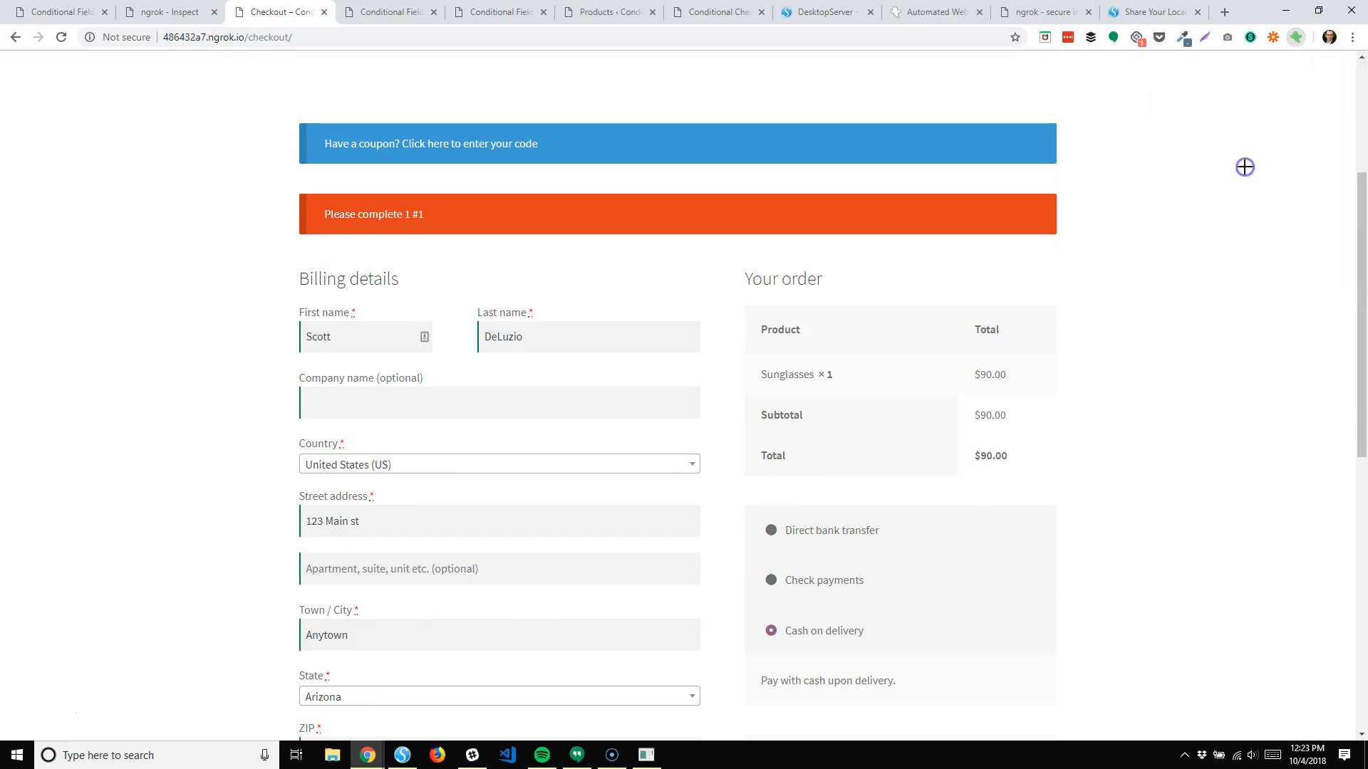
pyautogui.click(362, 217)
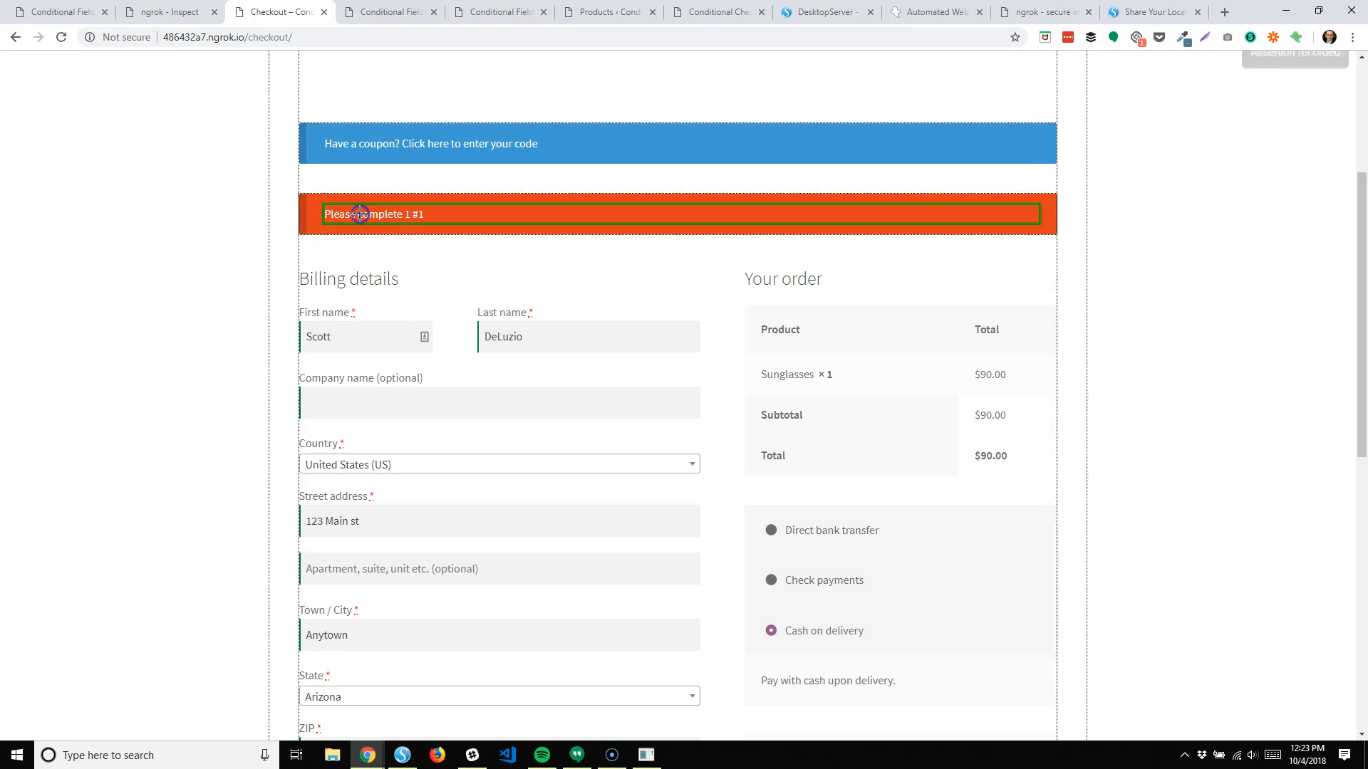
# Step: Resume recording operations, fill the Simple Product Test 1 field with "Field One Test", and place the order
pyautogui.click(1296, 38)
pyautogui.click(1147, 159)
pyautogui.scroll(-7, 767, 466)
pyautogui.click(412, 613)
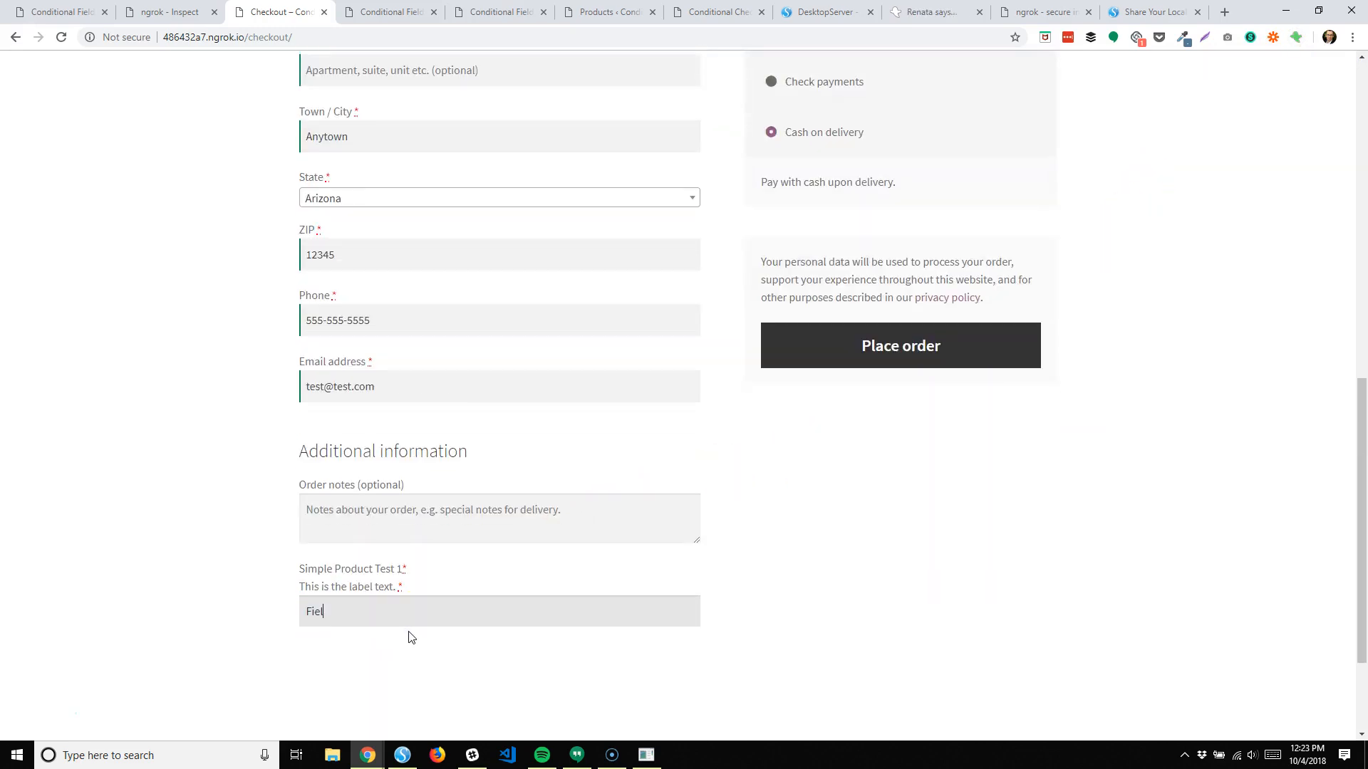
pyautogui.write('Field One Test')
pyautogui.click(937, 346)
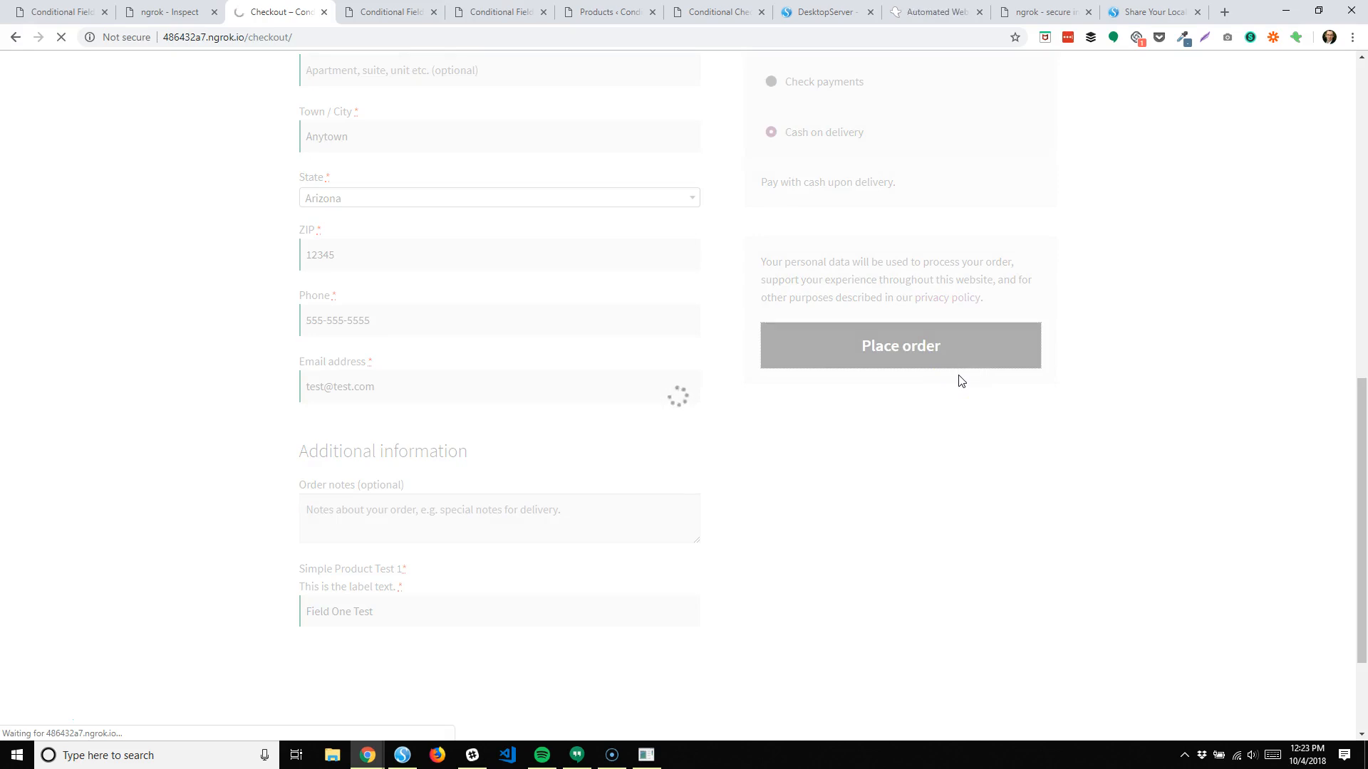
# Step: Add an assertion on the Simple Product Test entry below the order details of the received order
pyautogui.scroll(-2, 597, 317)
pyautogui.scroll(-4, 597, 317)
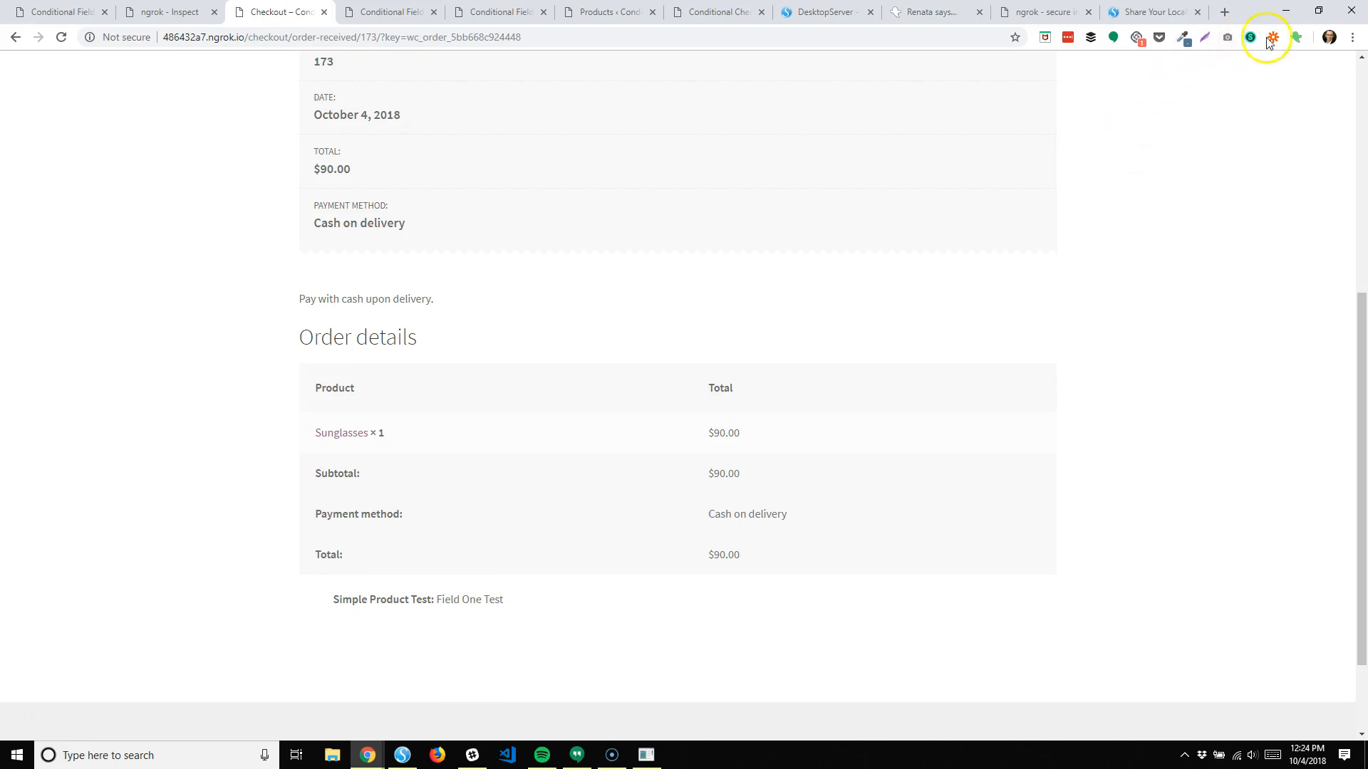
pyautogui.click(1298, 39)
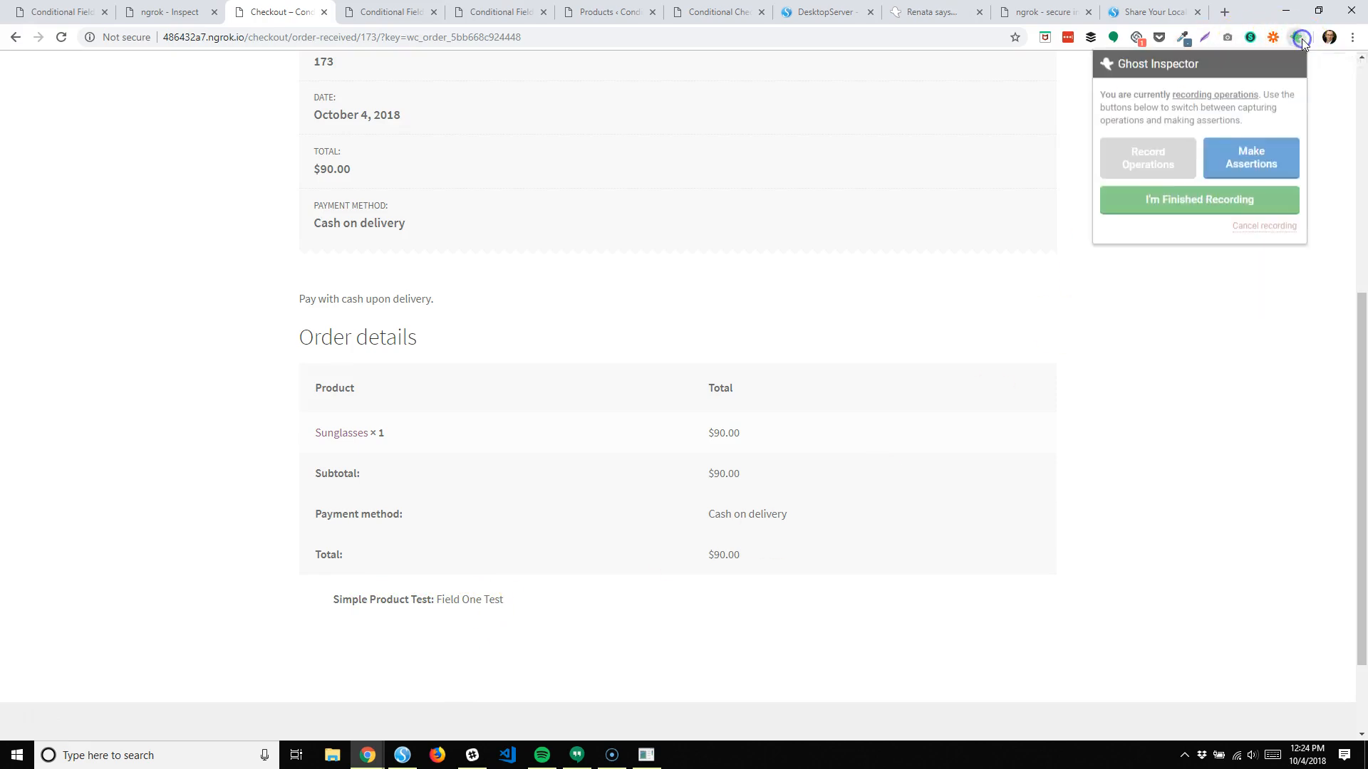
pyautogui.click(1259, 167)
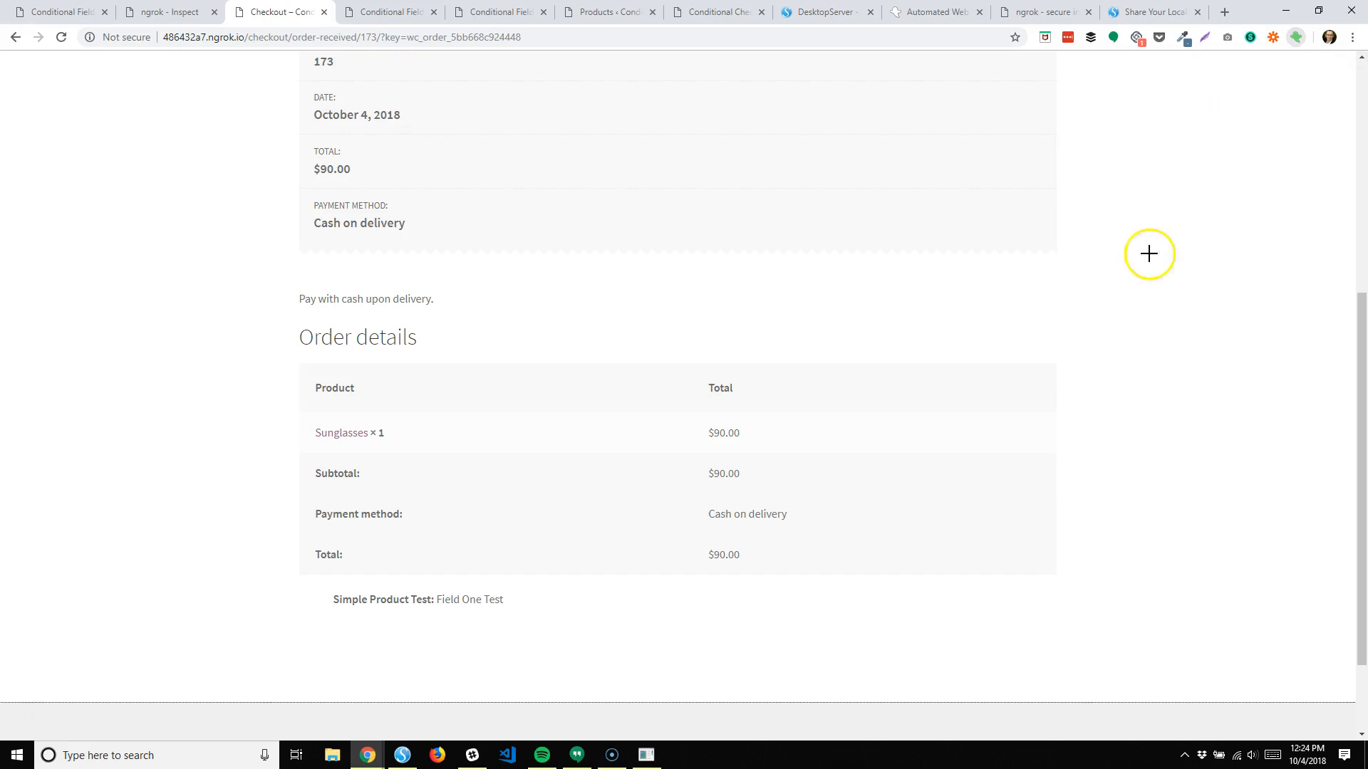
pyautogui.click(459, 600)
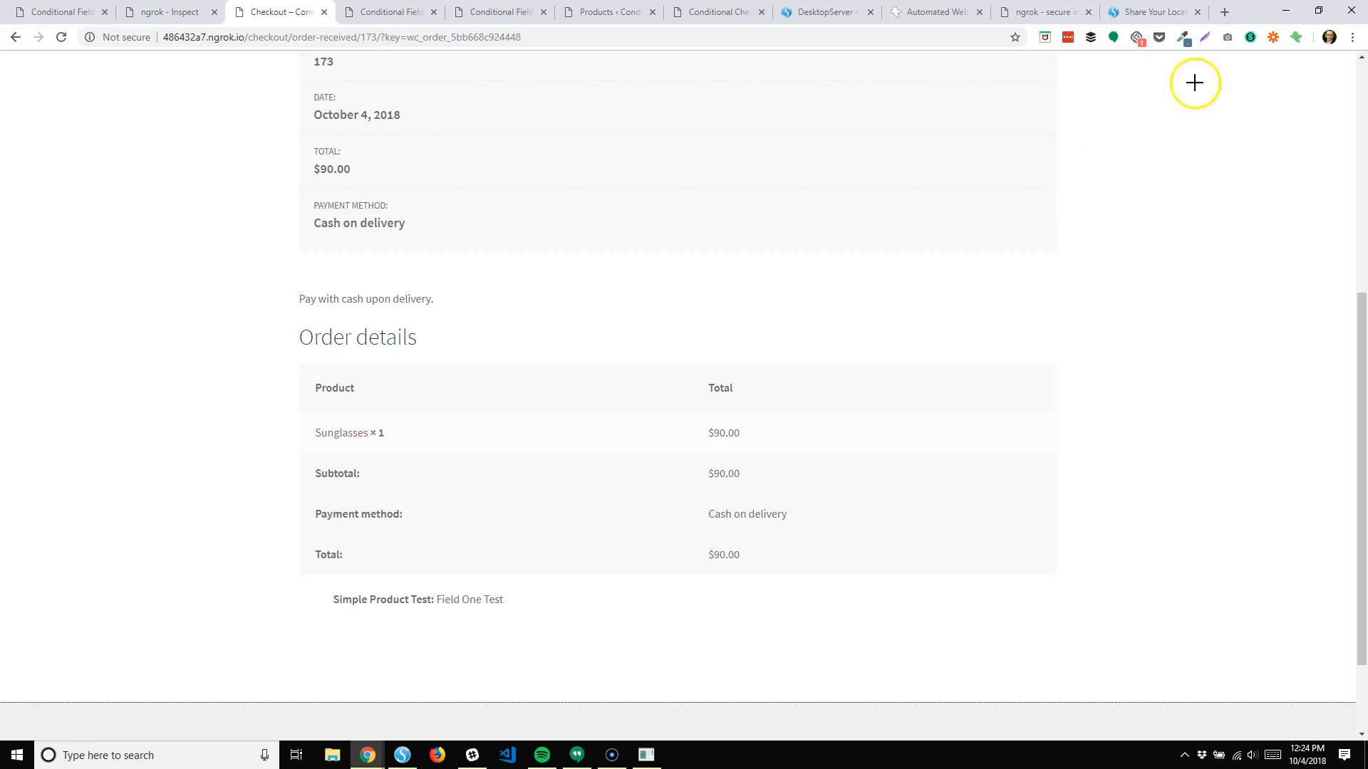
# Step: Finish the recording and save it as "Simple Test Demo" in the Conditional Woo Checkout Fields Pro suite with an initial test run
pyautogui.click(1295, 37)
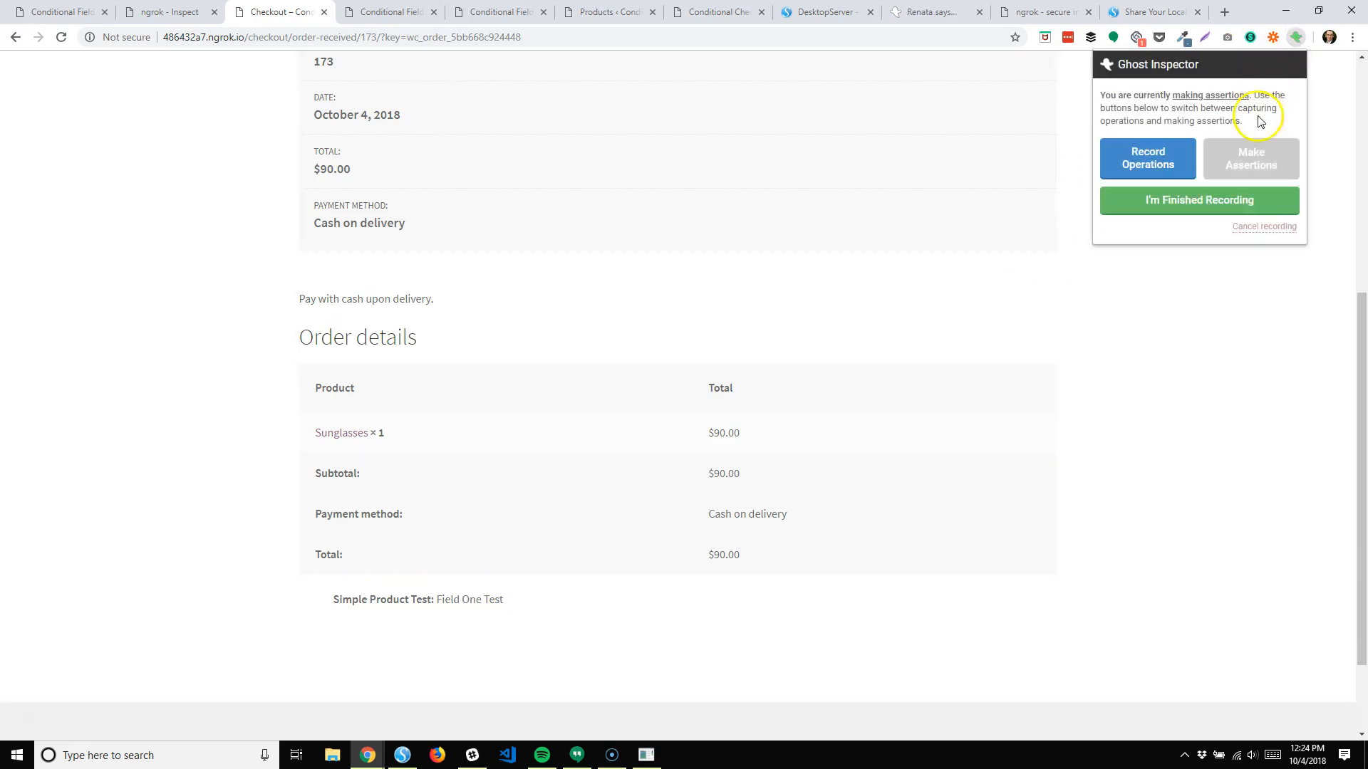
pyautogui.click(1195, 212)
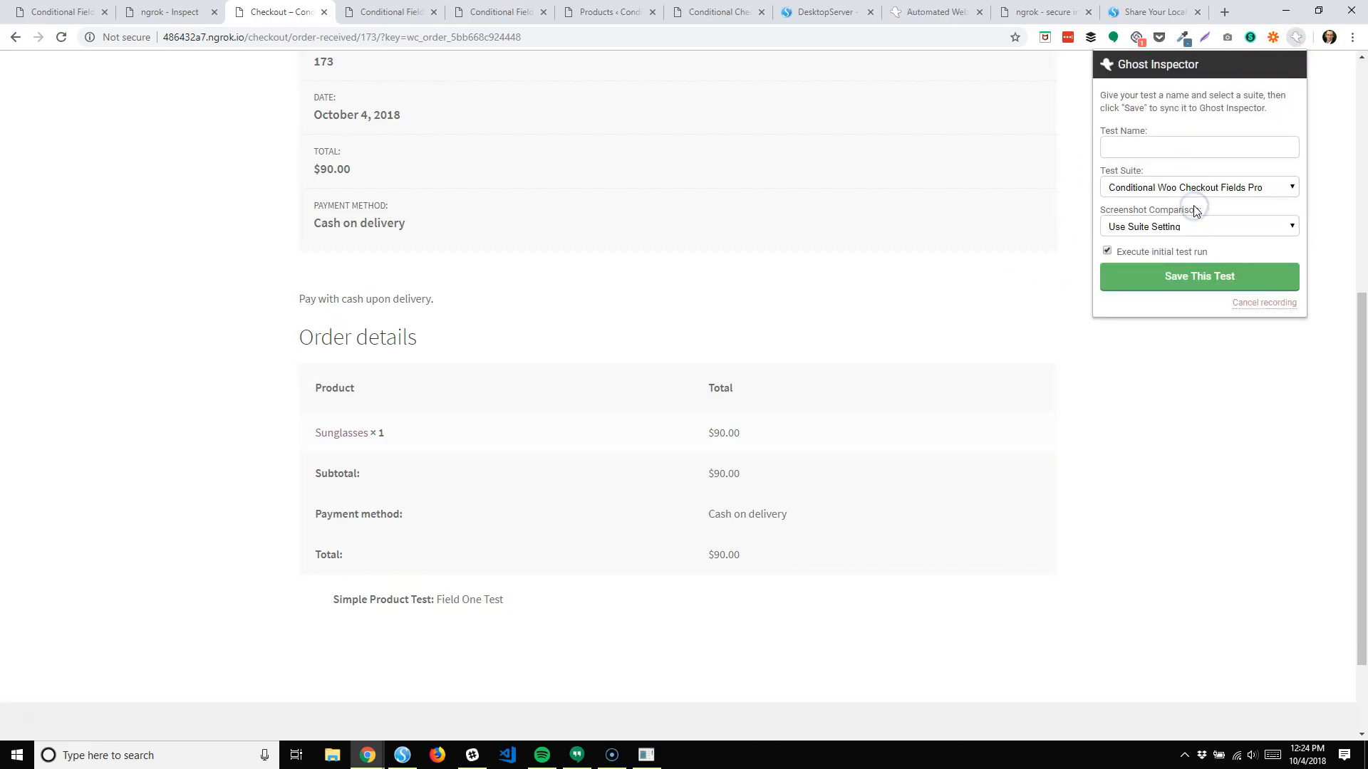
pyautogui.click(1142, 146)
pyautogui.write('Simple Tes')
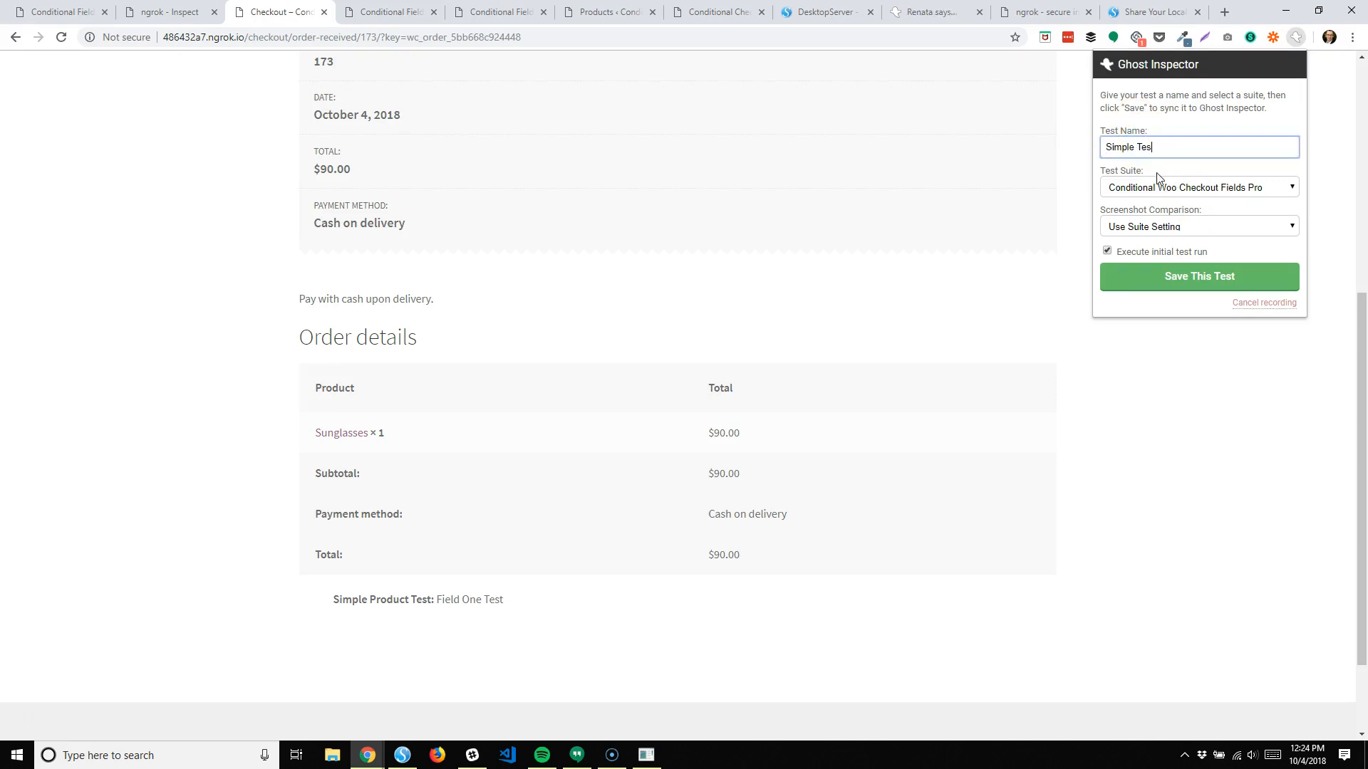
pyautogui.write('t Demo')
pyautogui.click(1134, 276)
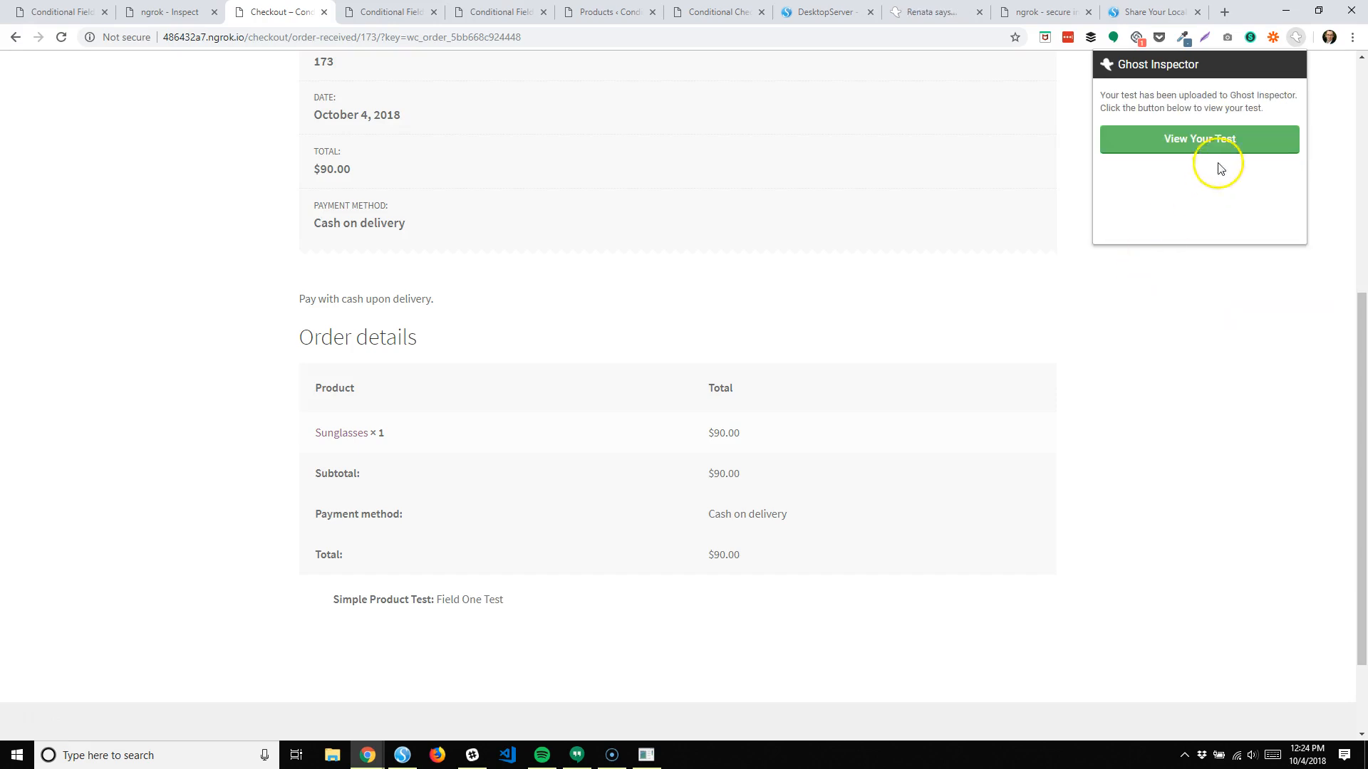
# Step: Open the uploaded test in Ghost Inspector and examine the failing step in its latest results
pyautogui.click(1243, 143)
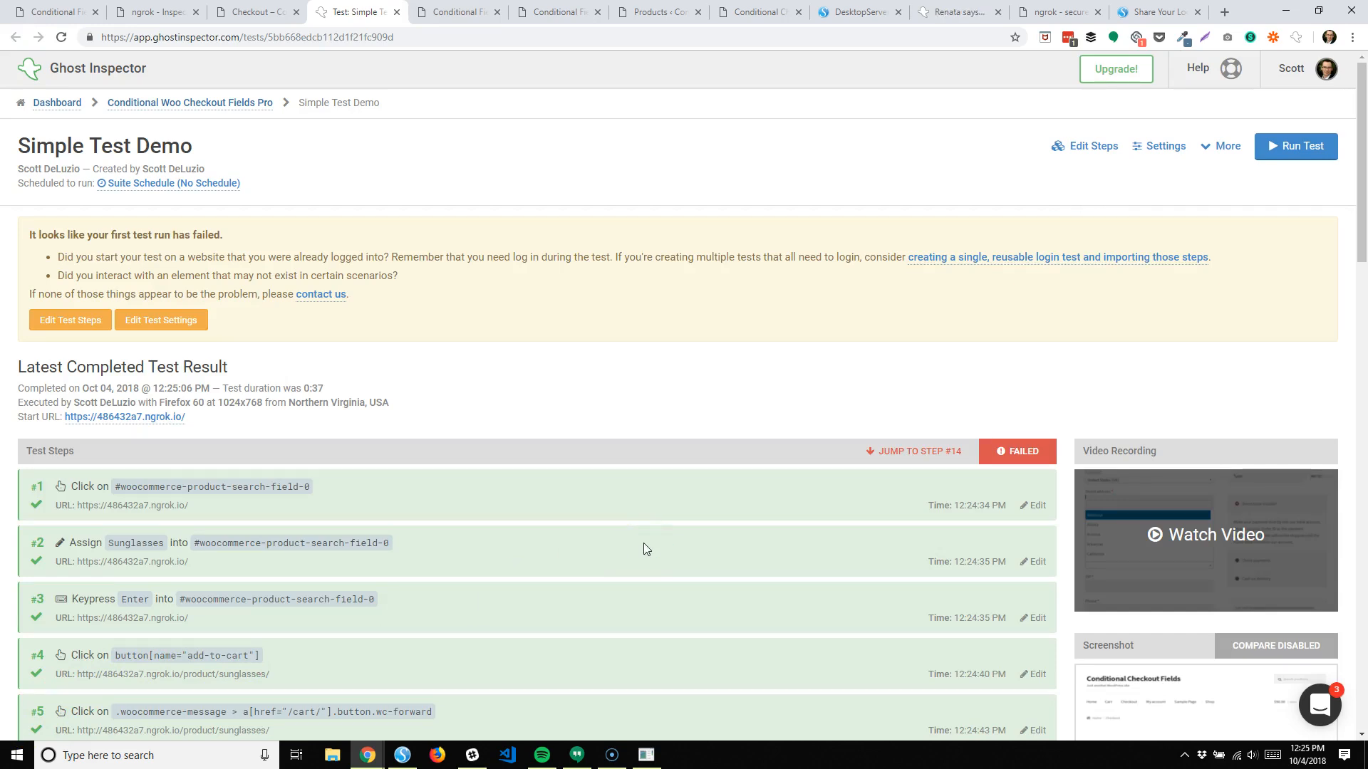
pyautogui.scroll(-2, 643, 549)
pyautogui.click(809, 418)
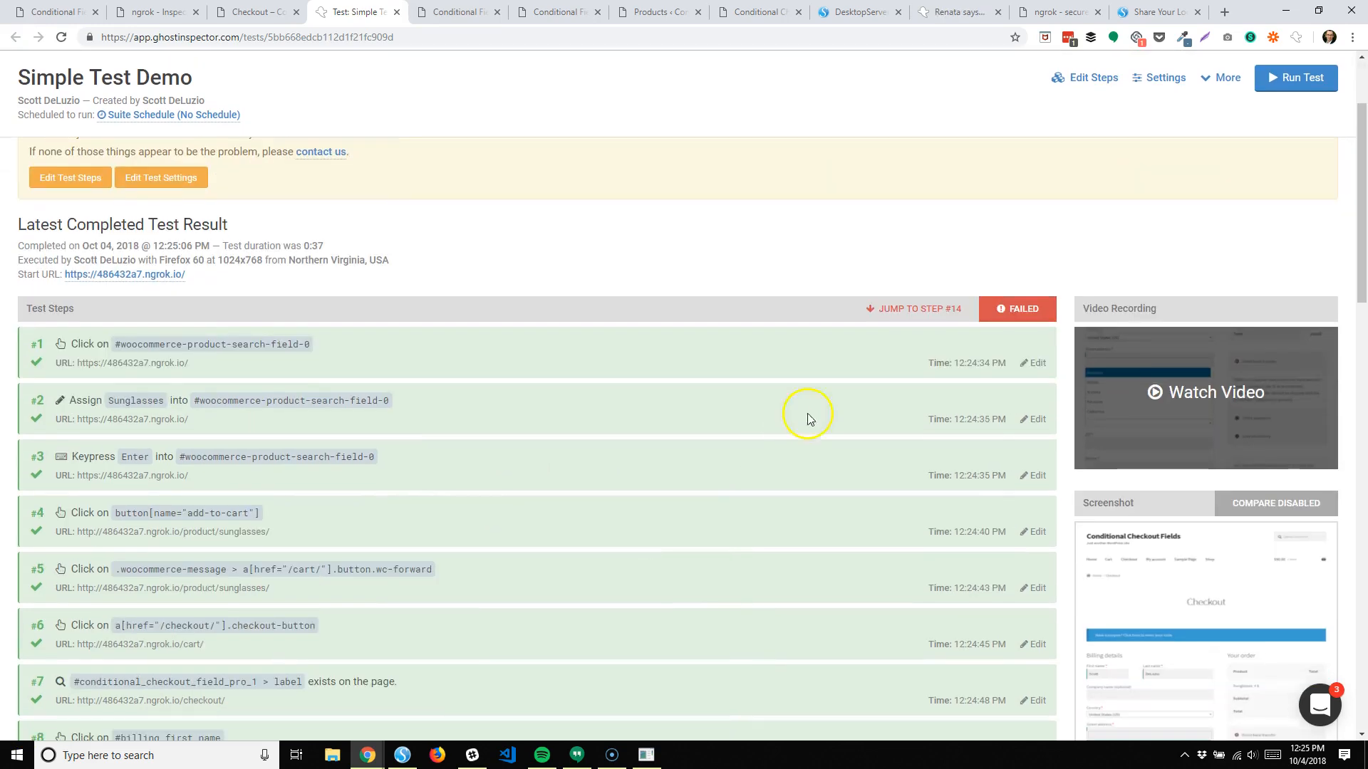
pyautogui.click(911, 311)
pyautogui.click(868, 292)
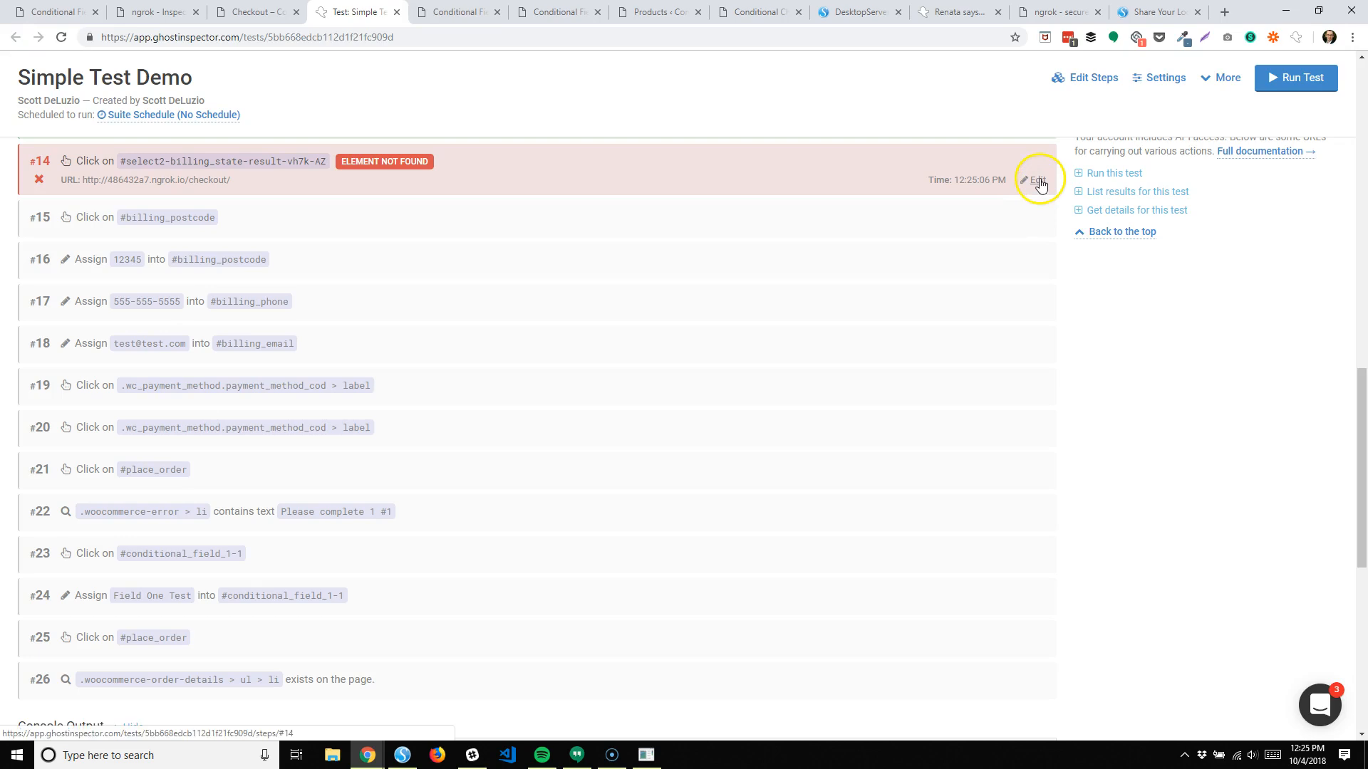
pyautogui.scroll(2, 830, 281)
pyautogui.scroll(1, 832, 285)
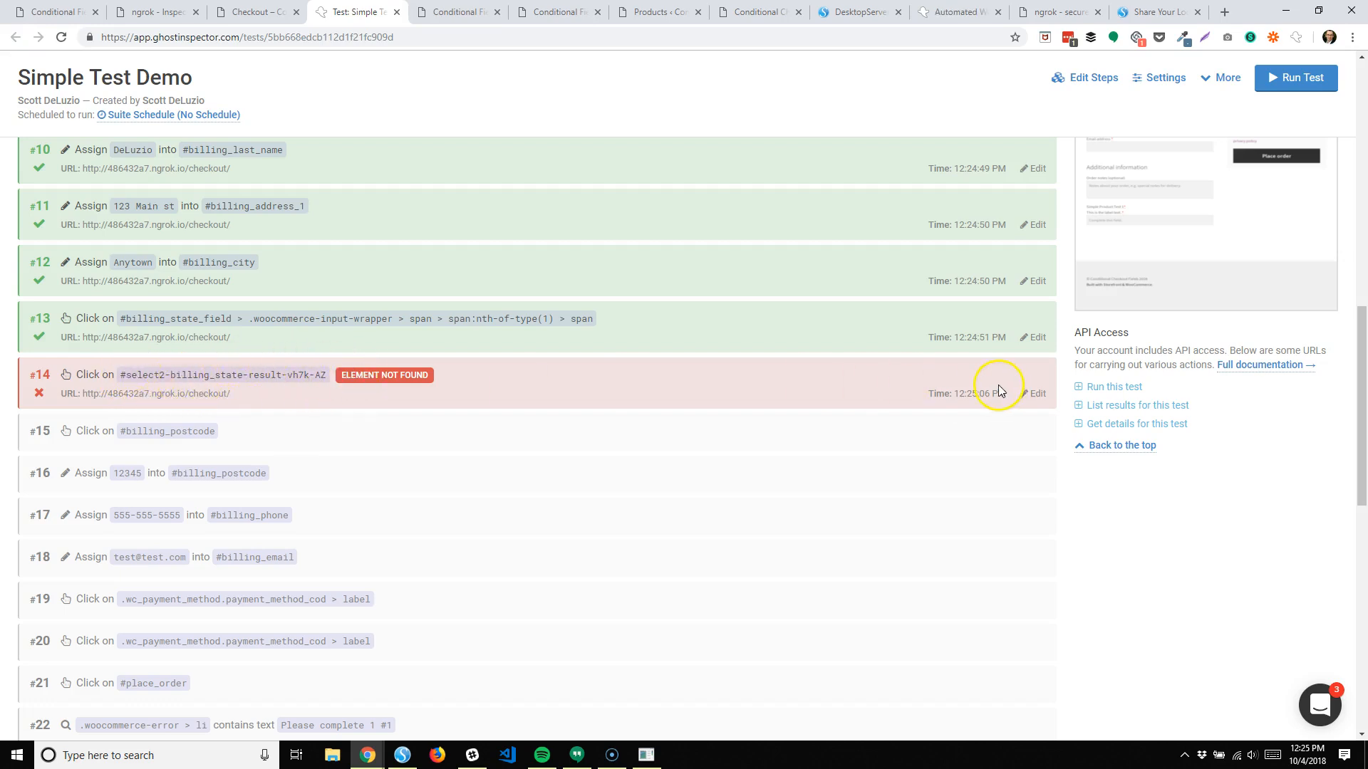
# Step: Edit failing step #14 so that it assigns the value AZ to the #billing_state element
pyautogui.click(1034, 393)
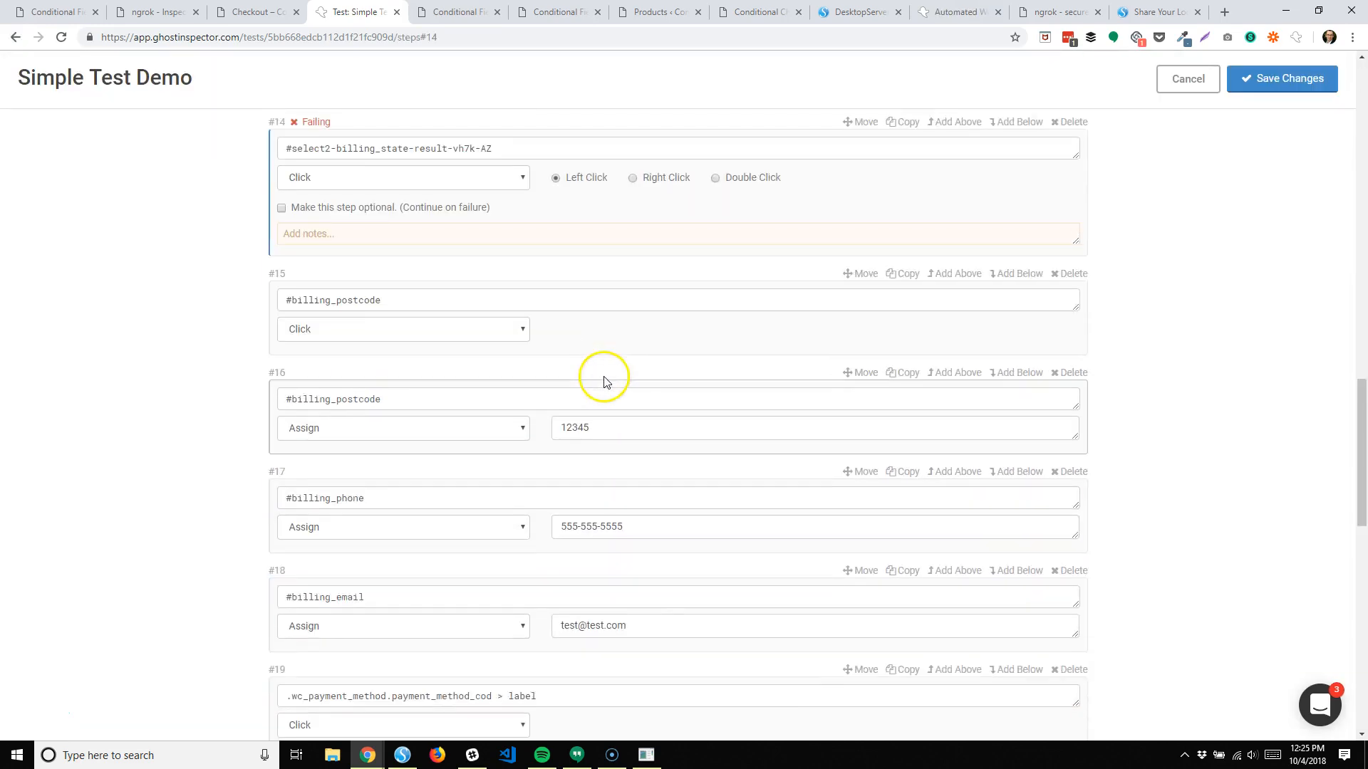
pyautogui.moveTo(512, 148); pyautogui.dragTo(293, 163)
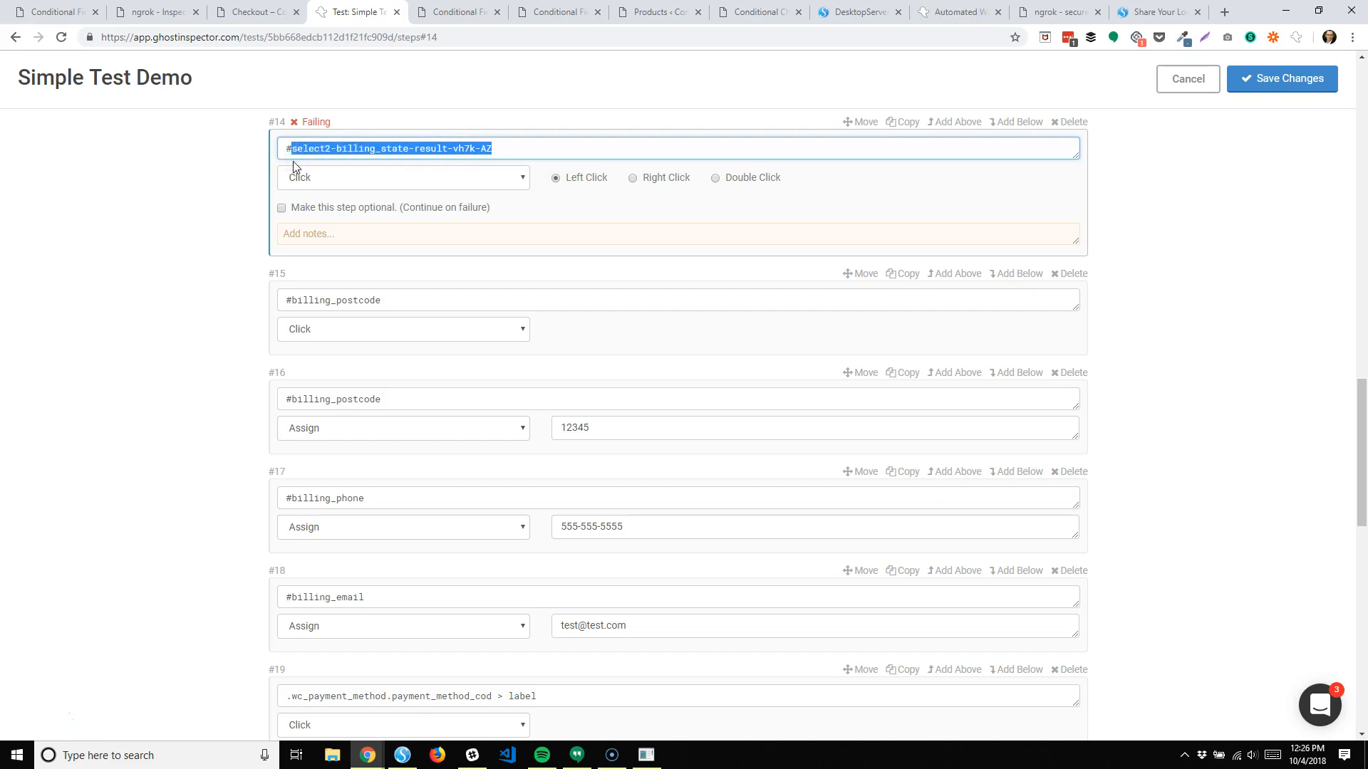
pyautogui.write('billing')
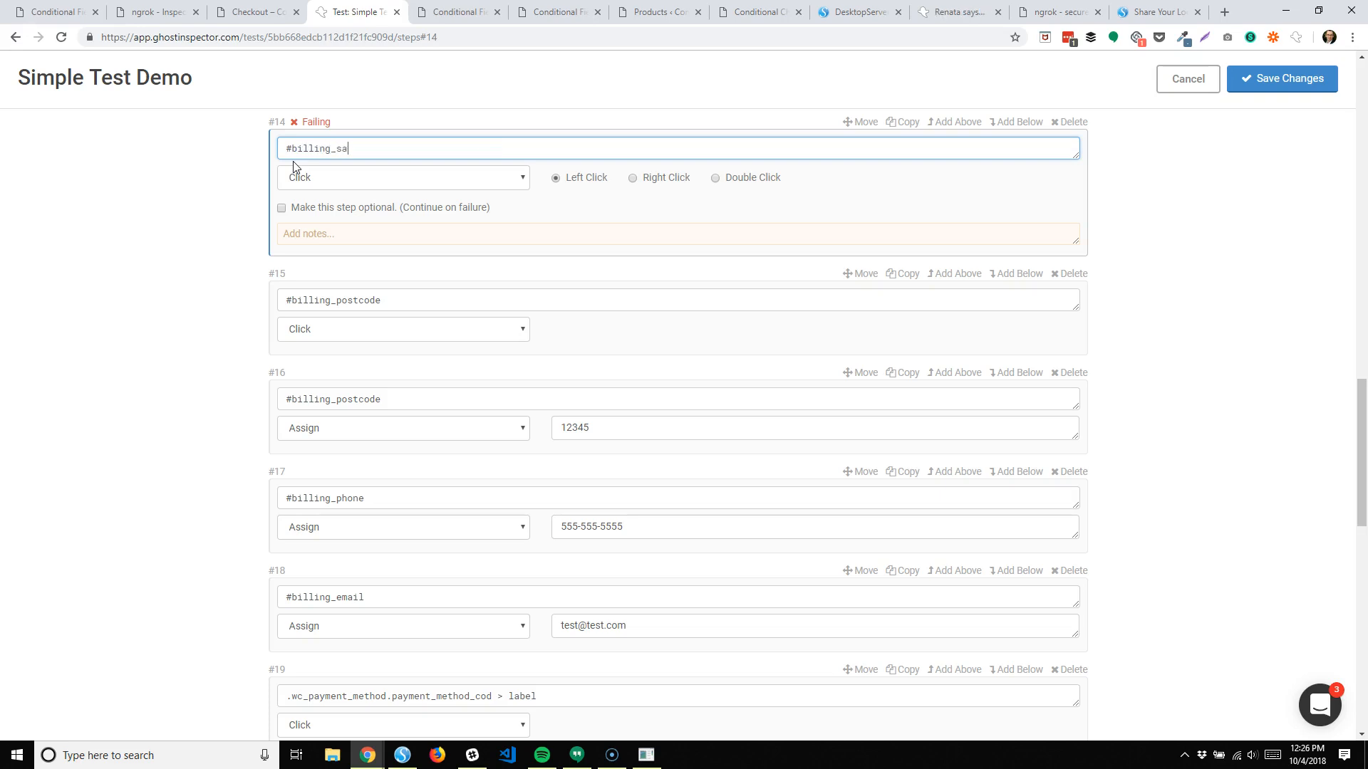
pyautogui.write('_state')
pyautogui.press('Tab')
pyautogui.press('a')
pyautogui.press('Tab')
pyautogui.write('AZ')
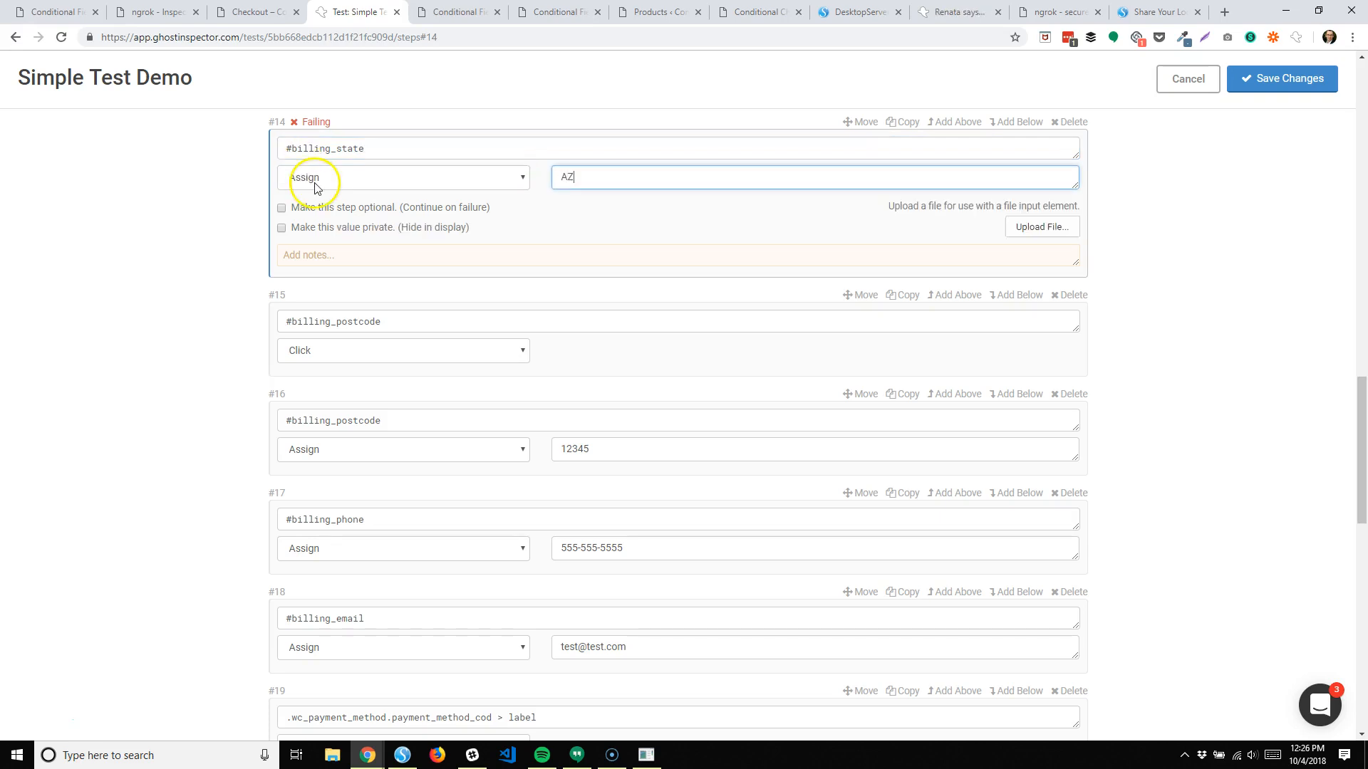
pyautogui.click(315, 187)
pyautogui.click(577, 178)
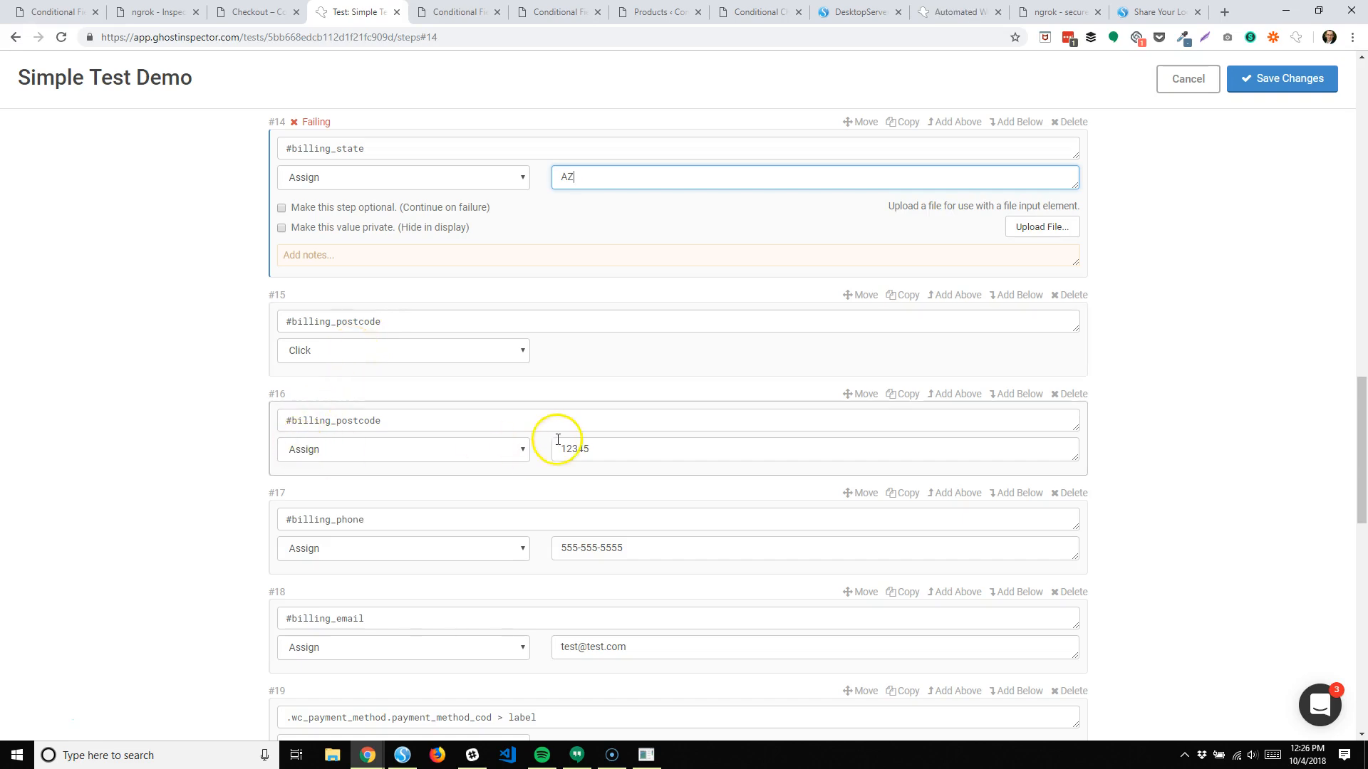
# Step: Delete the redundant click step on #billing_postcode, keeping its assign step, and save the test changes
pyautogui.moveTo(562, 443); pyautogui.dragTo(608, 443)
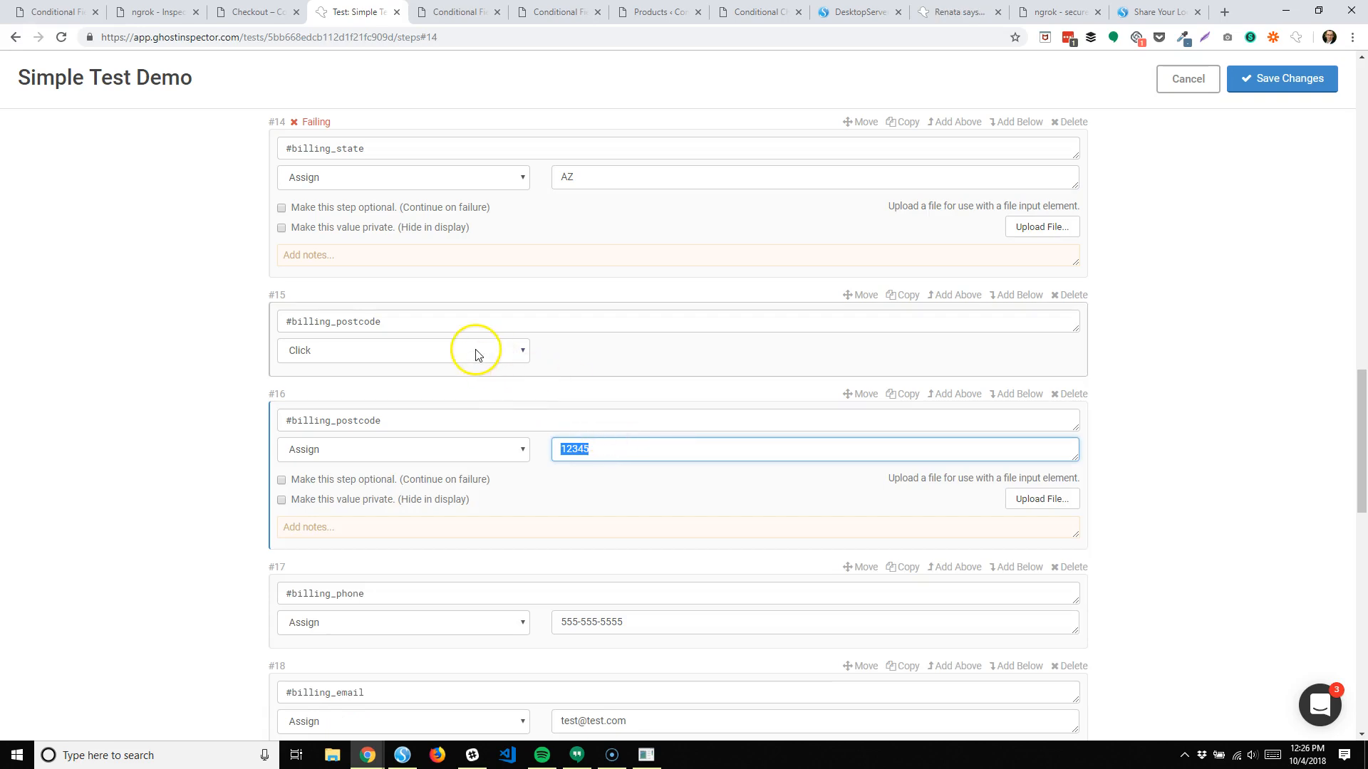
pyautogui.click(598, 349)
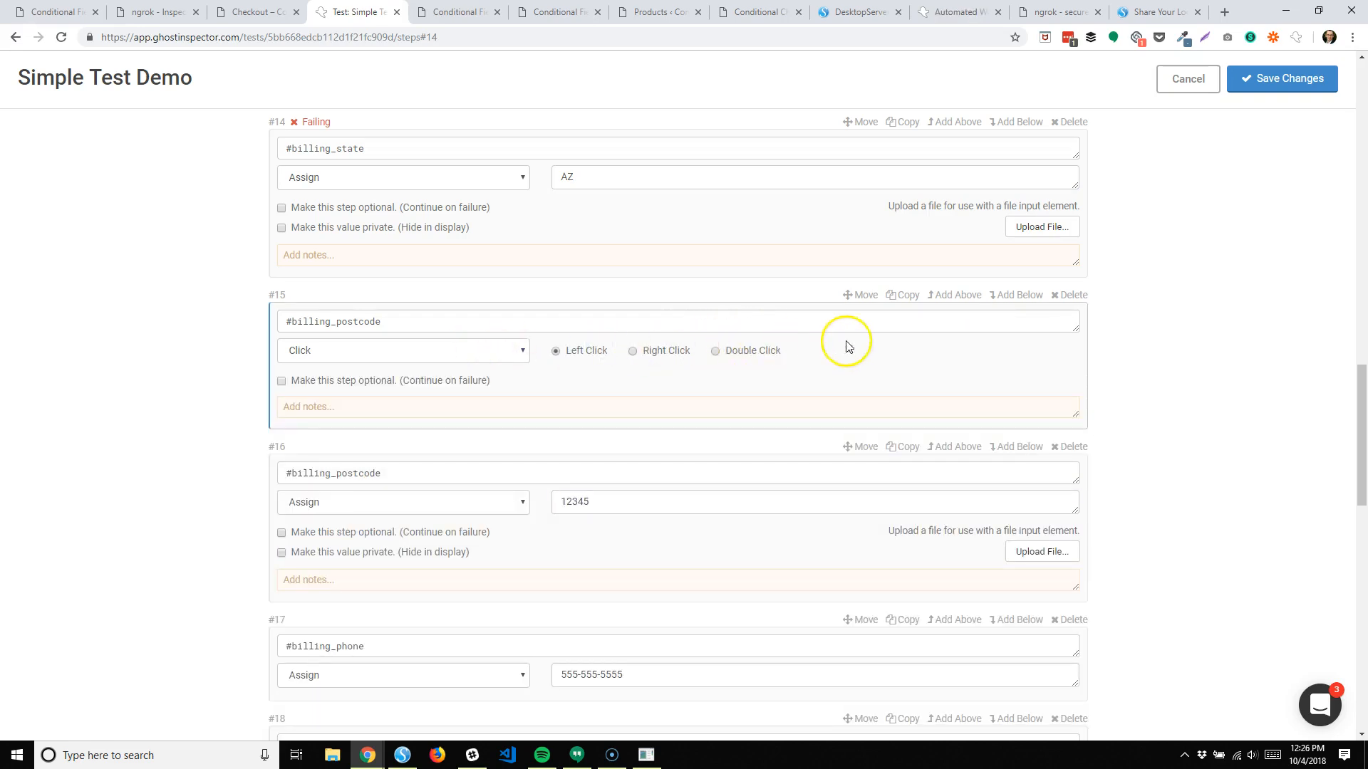
pyautogui.click(1071, 295)
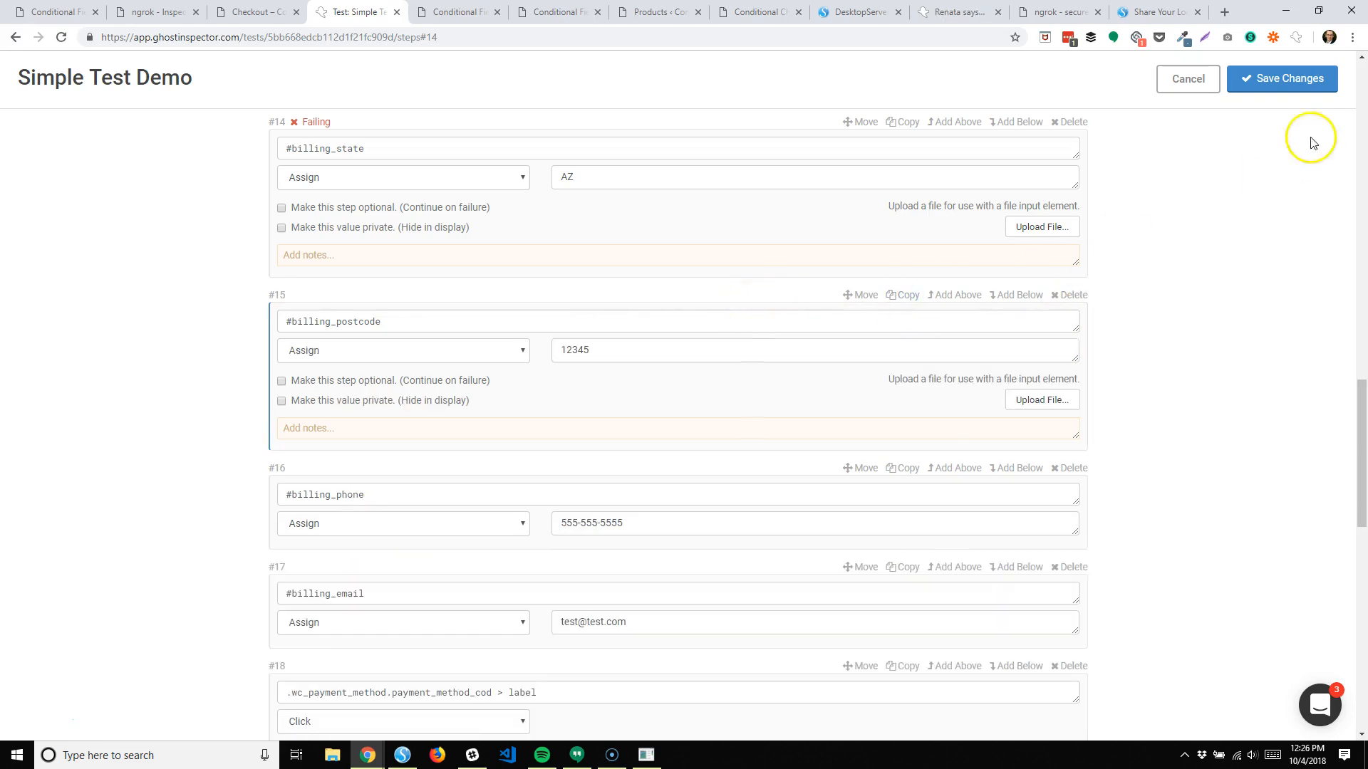
pyautogui.click(1319, 80)
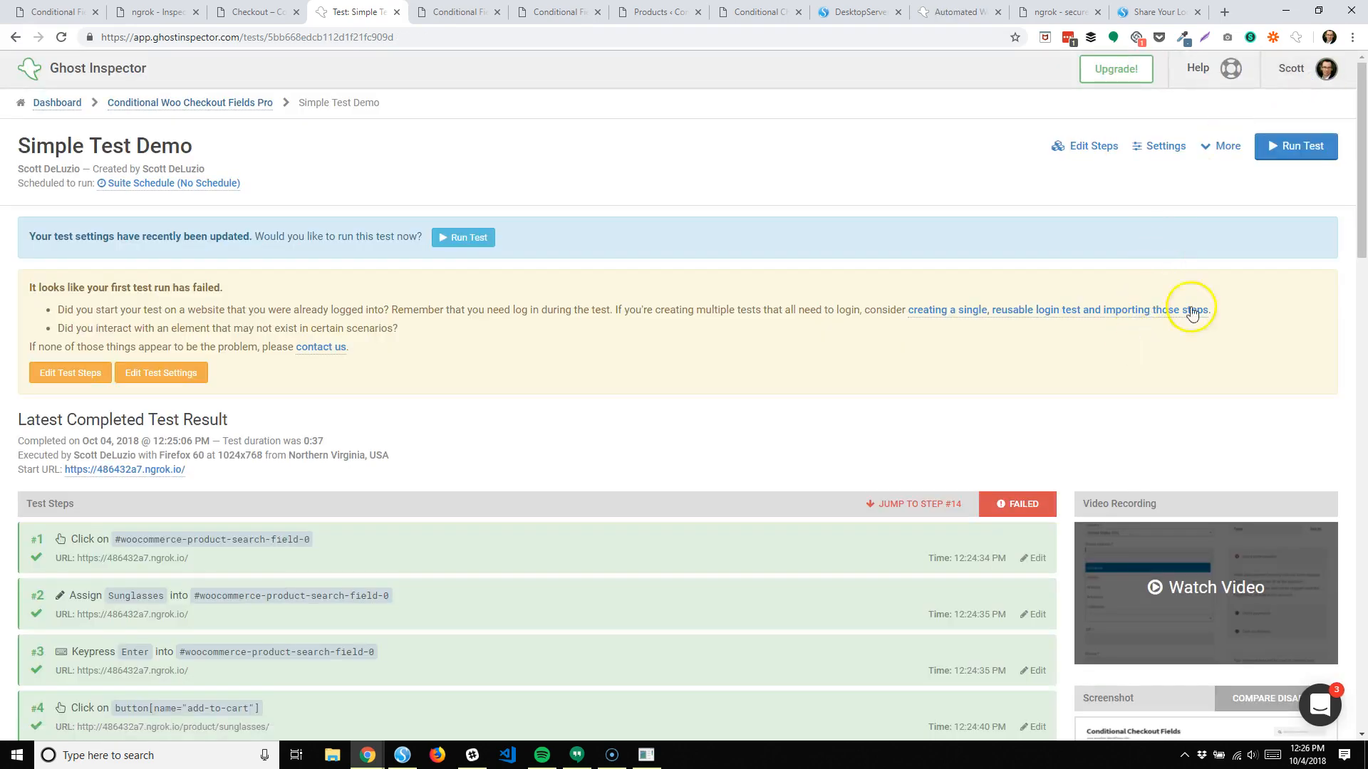
# Step: Run the edited test again and review its step results and the test run history
pyautogui.click(1317, 148)
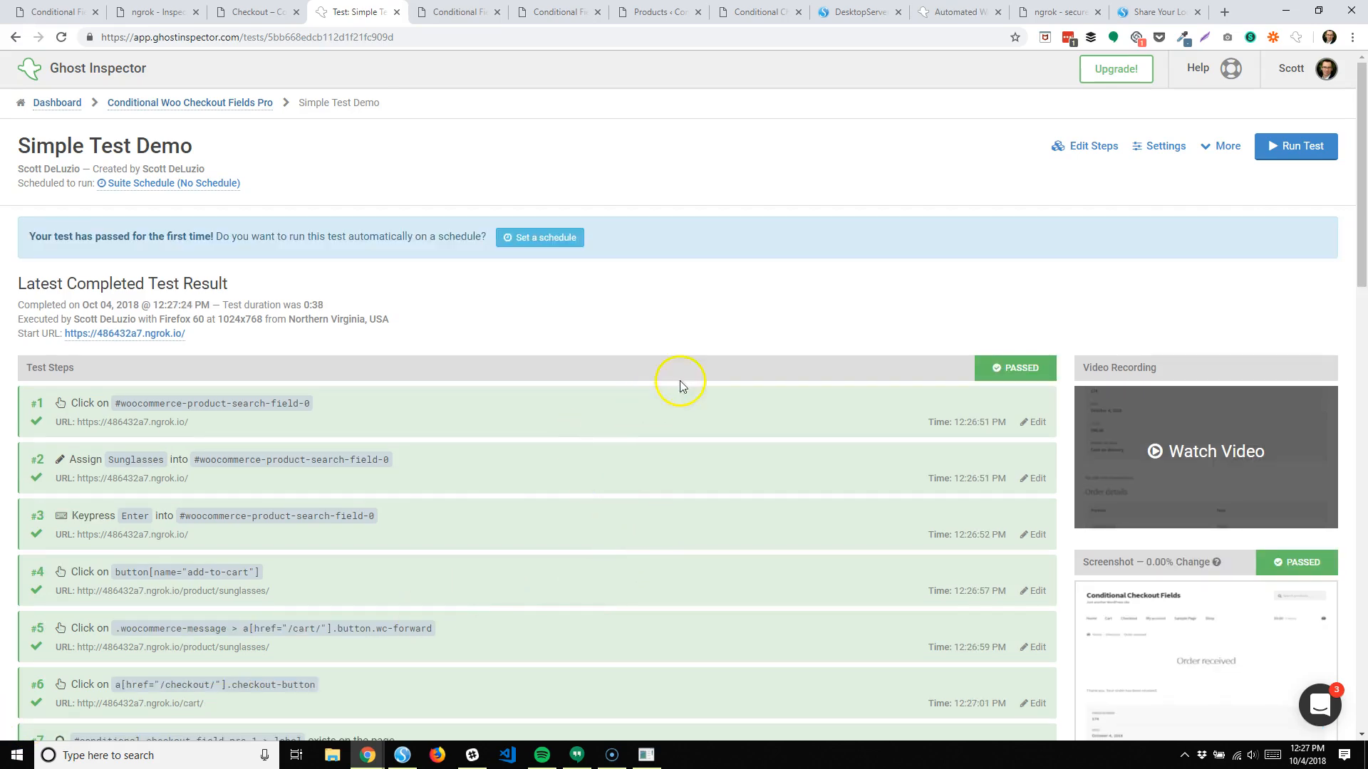
pyautogui.scroll(-1, 555, 419)
pyautogui.scroll(-10, 554, 419)
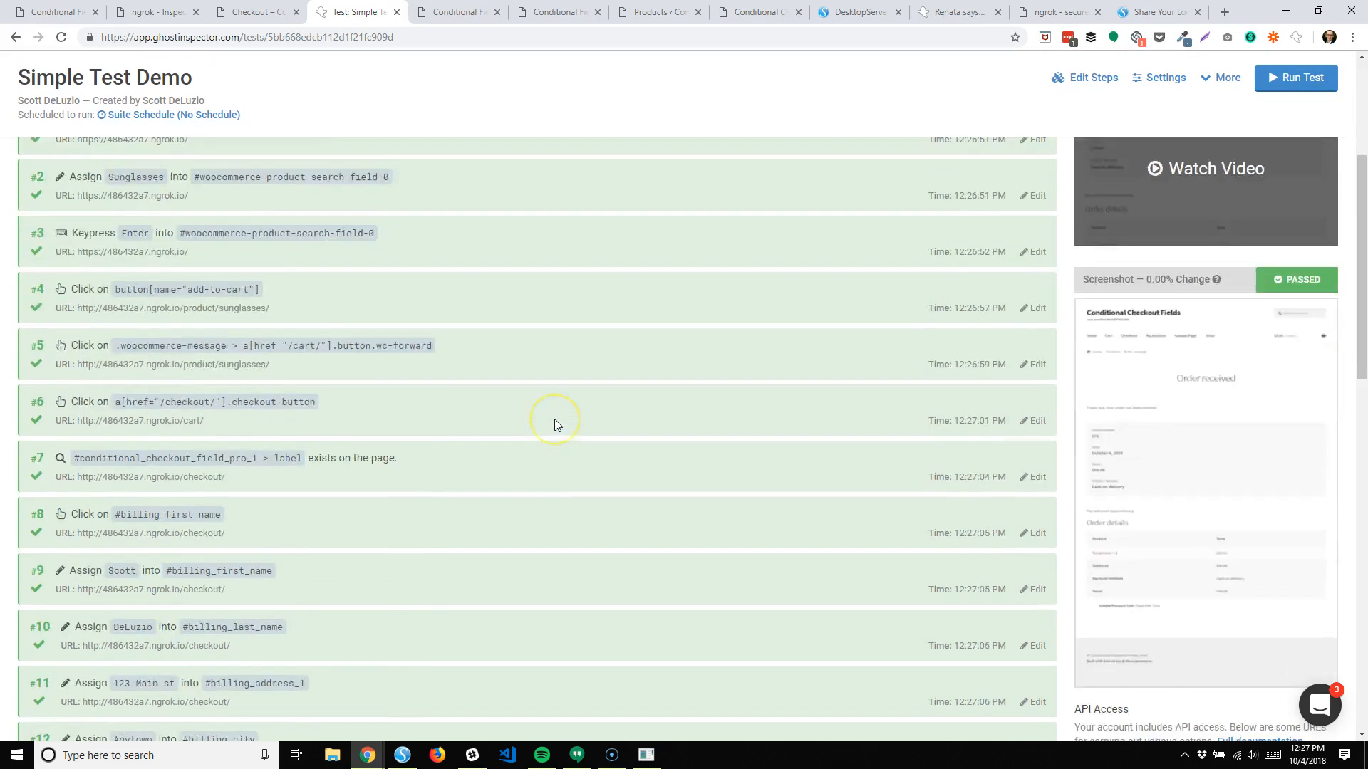
pyautogui.scroll(-5, 554, 420)
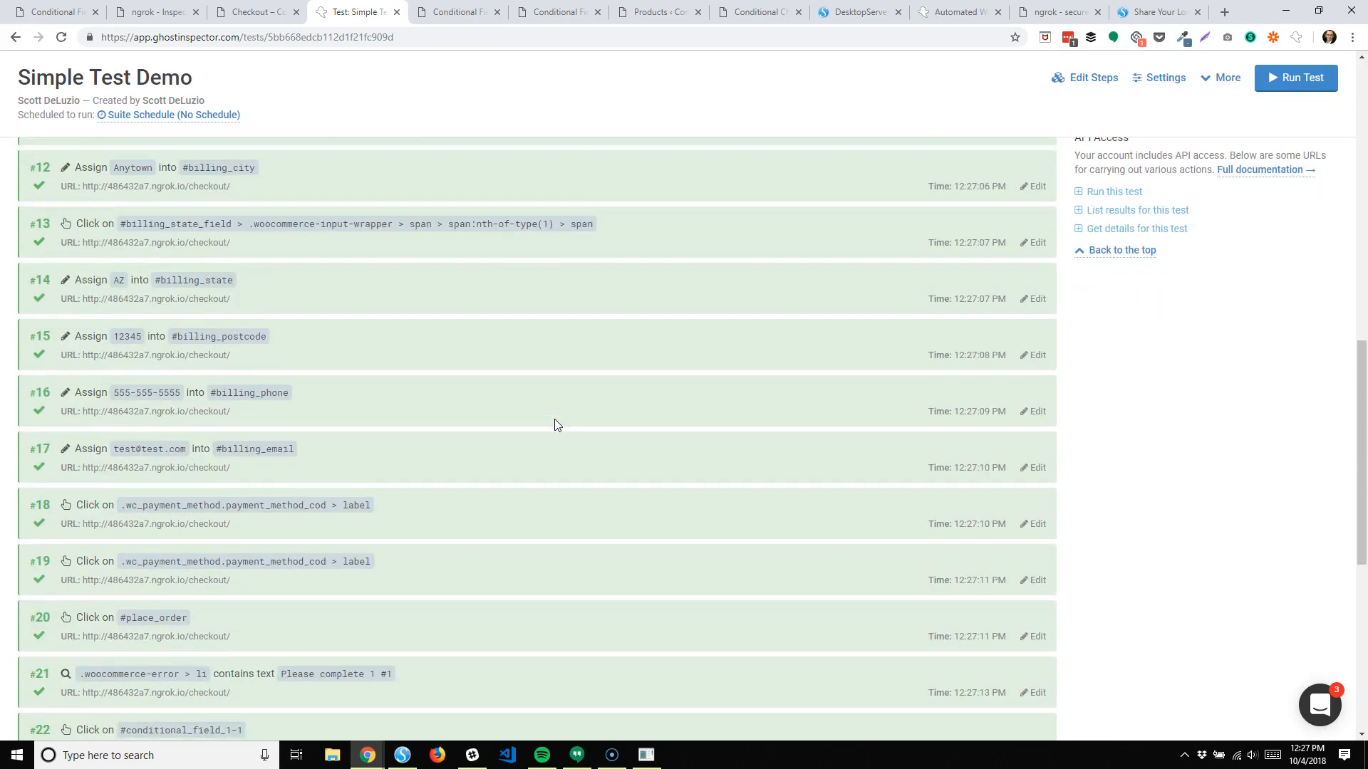
pyautogui.scroll(-4, 555, 421)
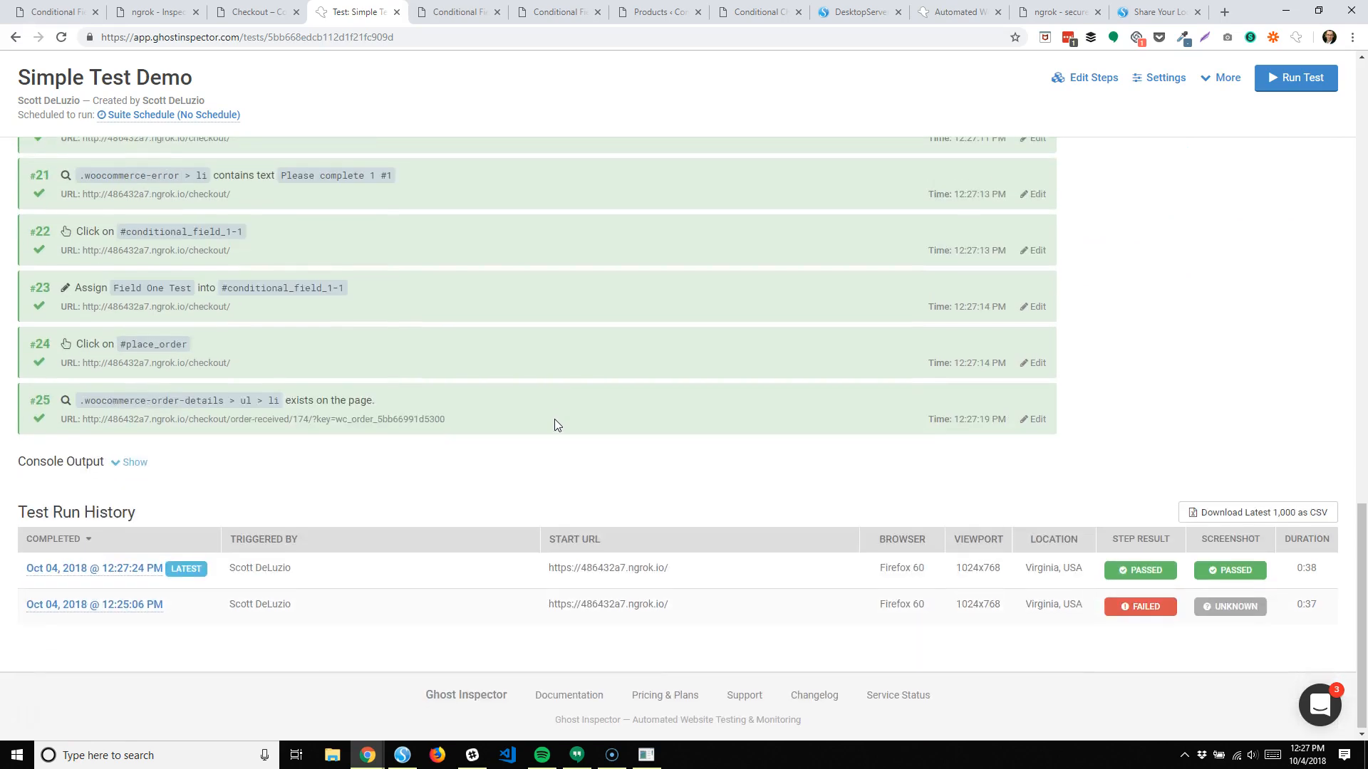
pyautogui.scroll(6, 555, 419)
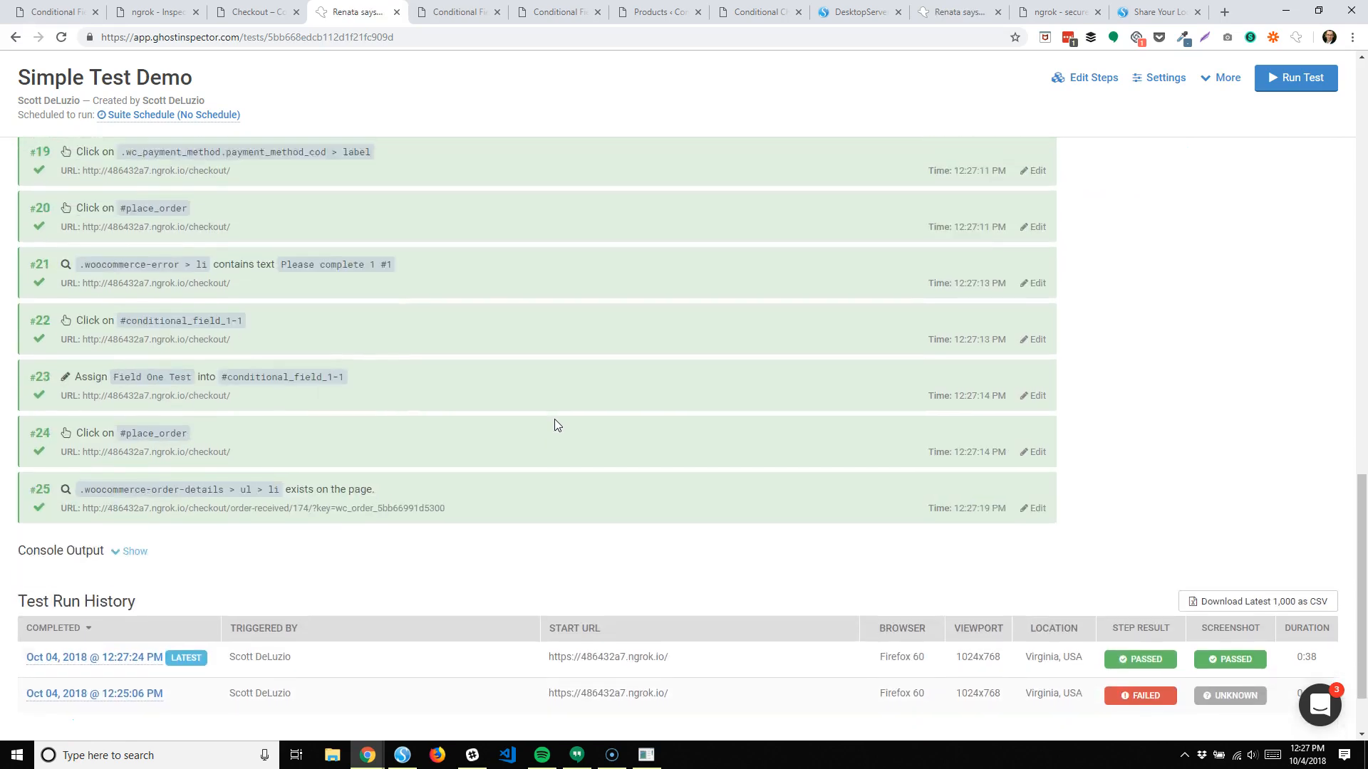
pyautogui.scroll(11, 555, 421)
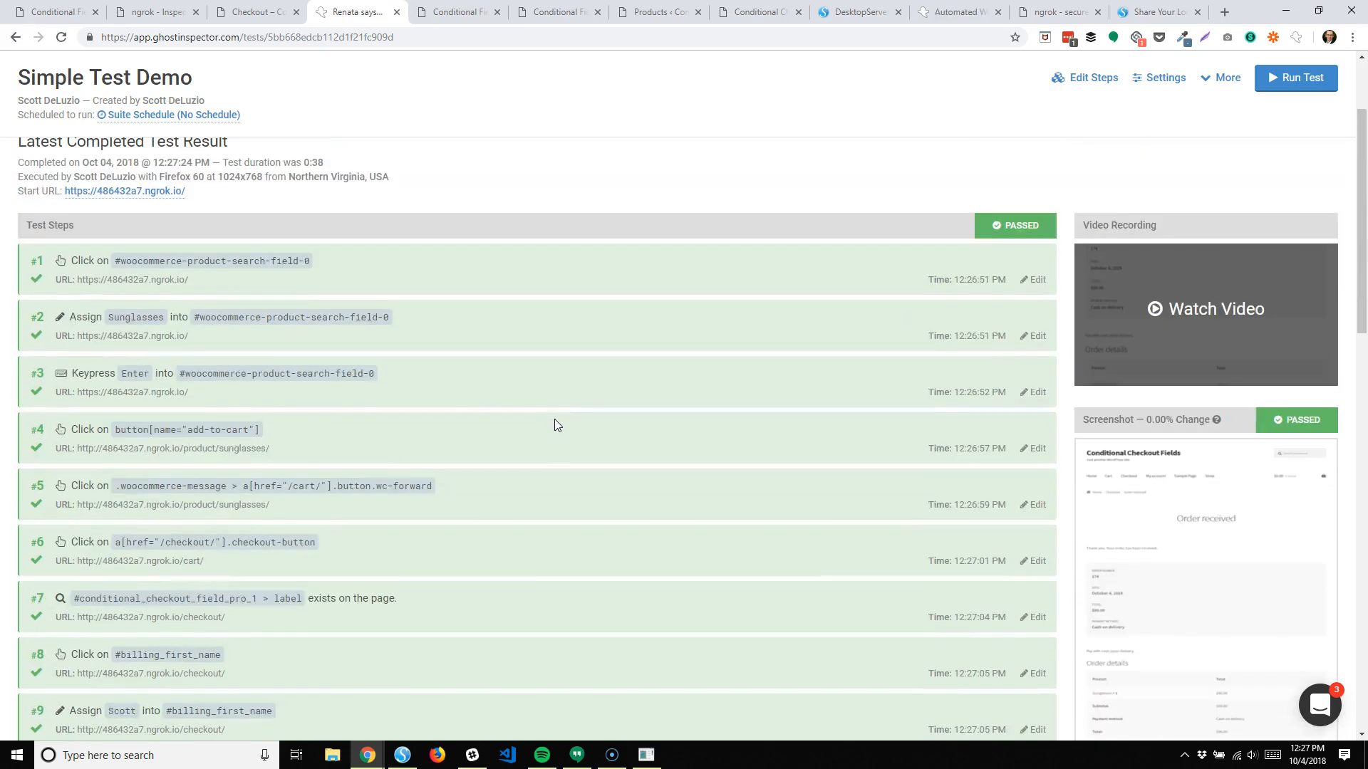
# Step: Watch the video recording of the latest test run through to its order details, and close it
pyautogui.scroll(1, 554, 419)
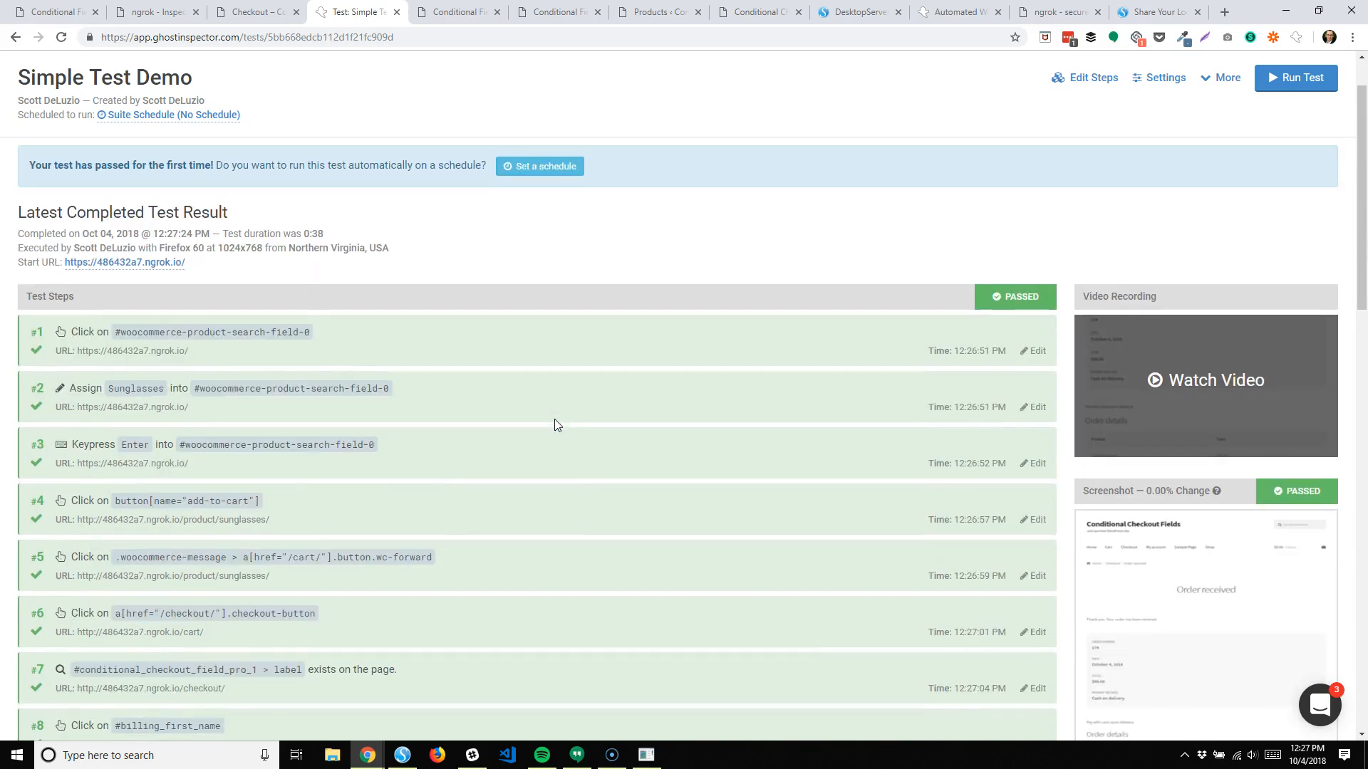
pyautogui.click(1154, 384)
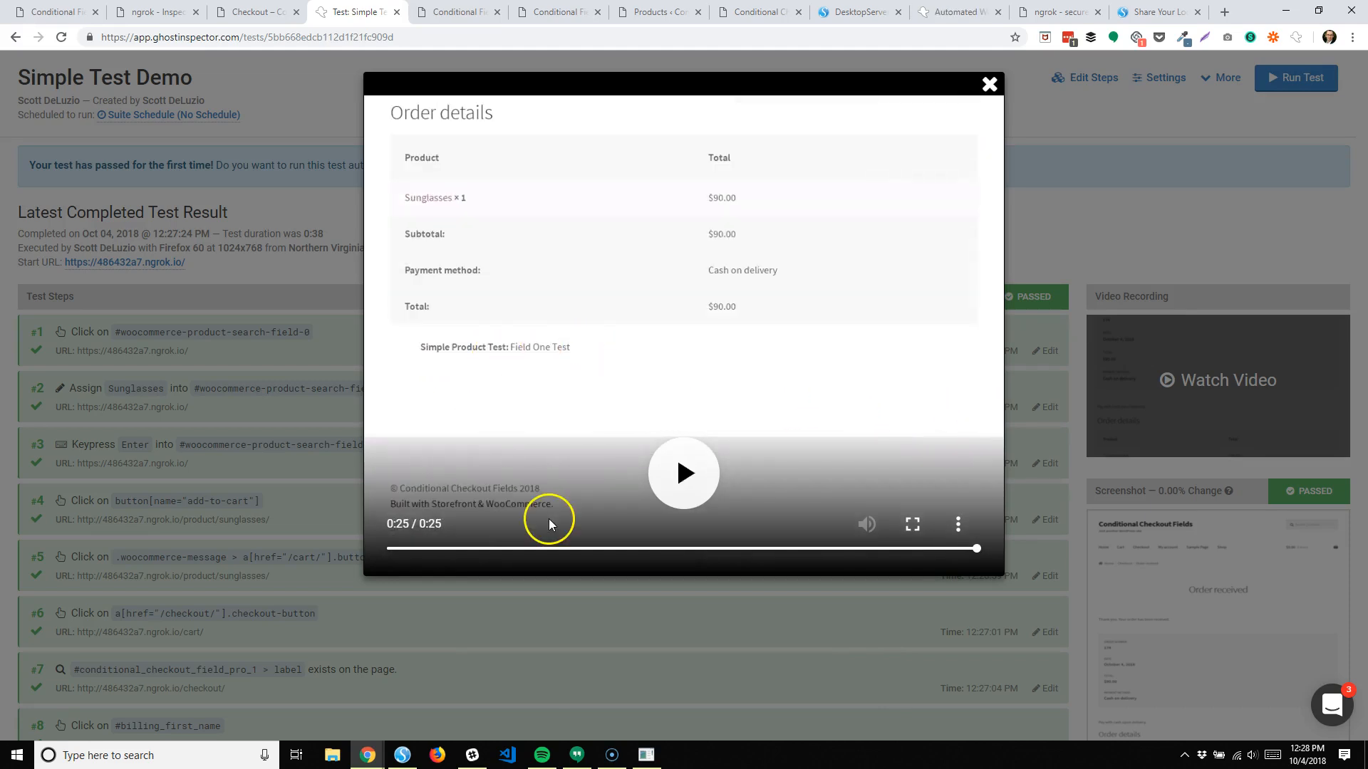
pyautogui.click(991, 86)
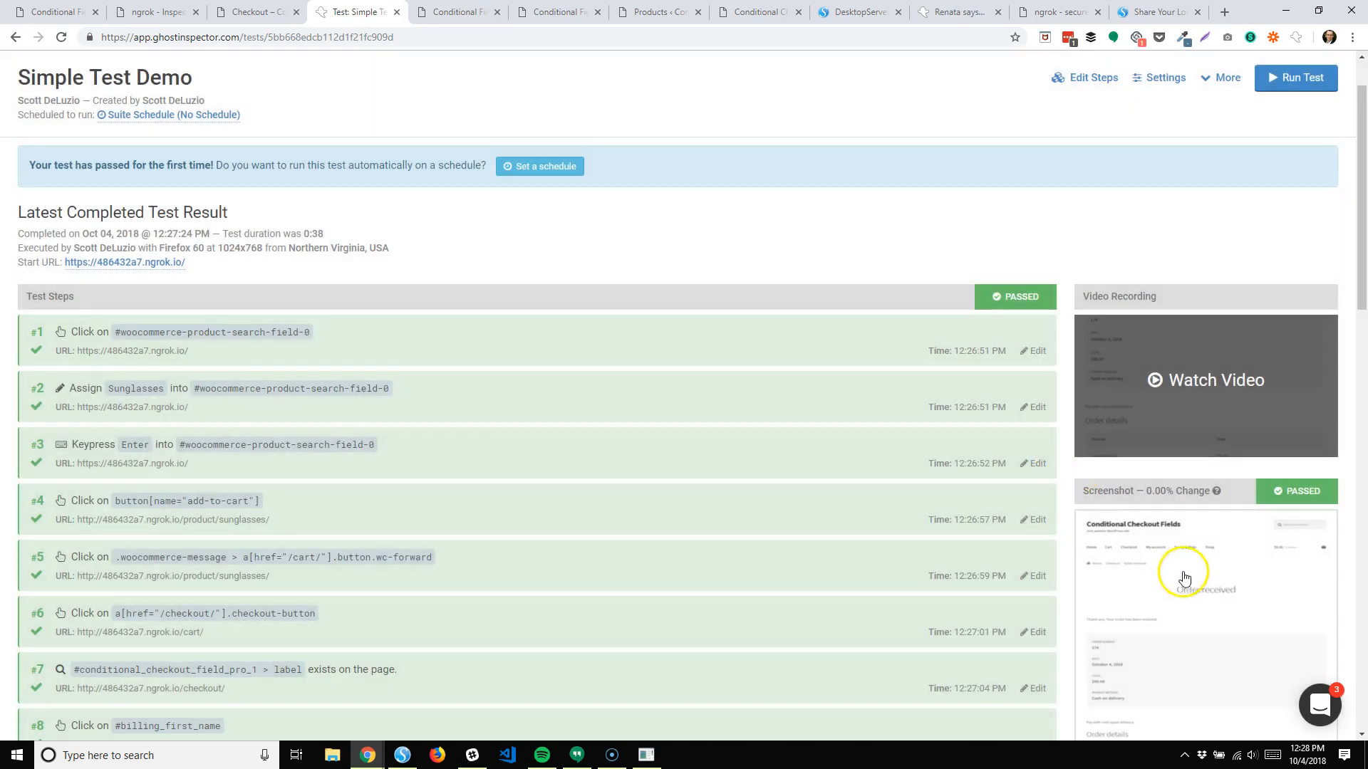
# Step: Open the latest run's final screenshot, examine the whole order received page, and close it
pyautogui.scroll(-2, 1165, 527)
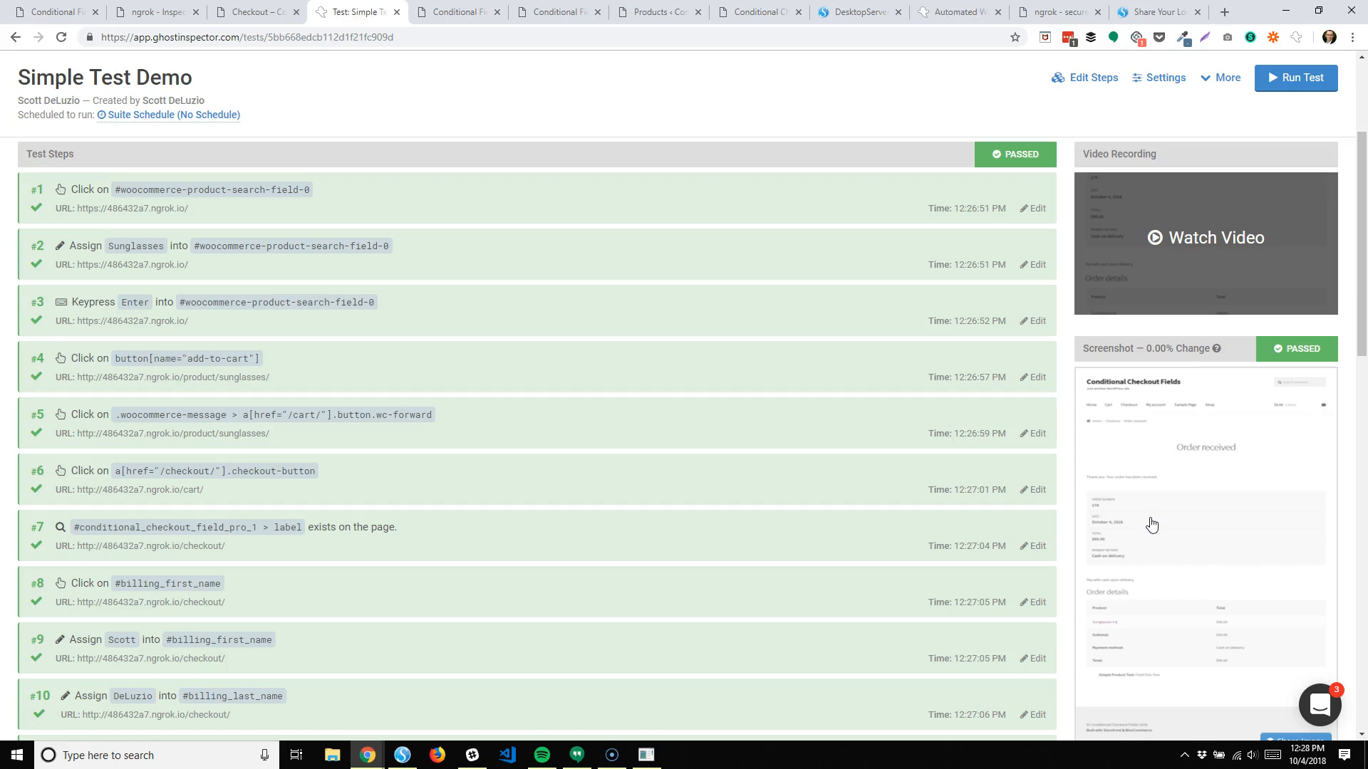
pyautogui.click(1152, 525)
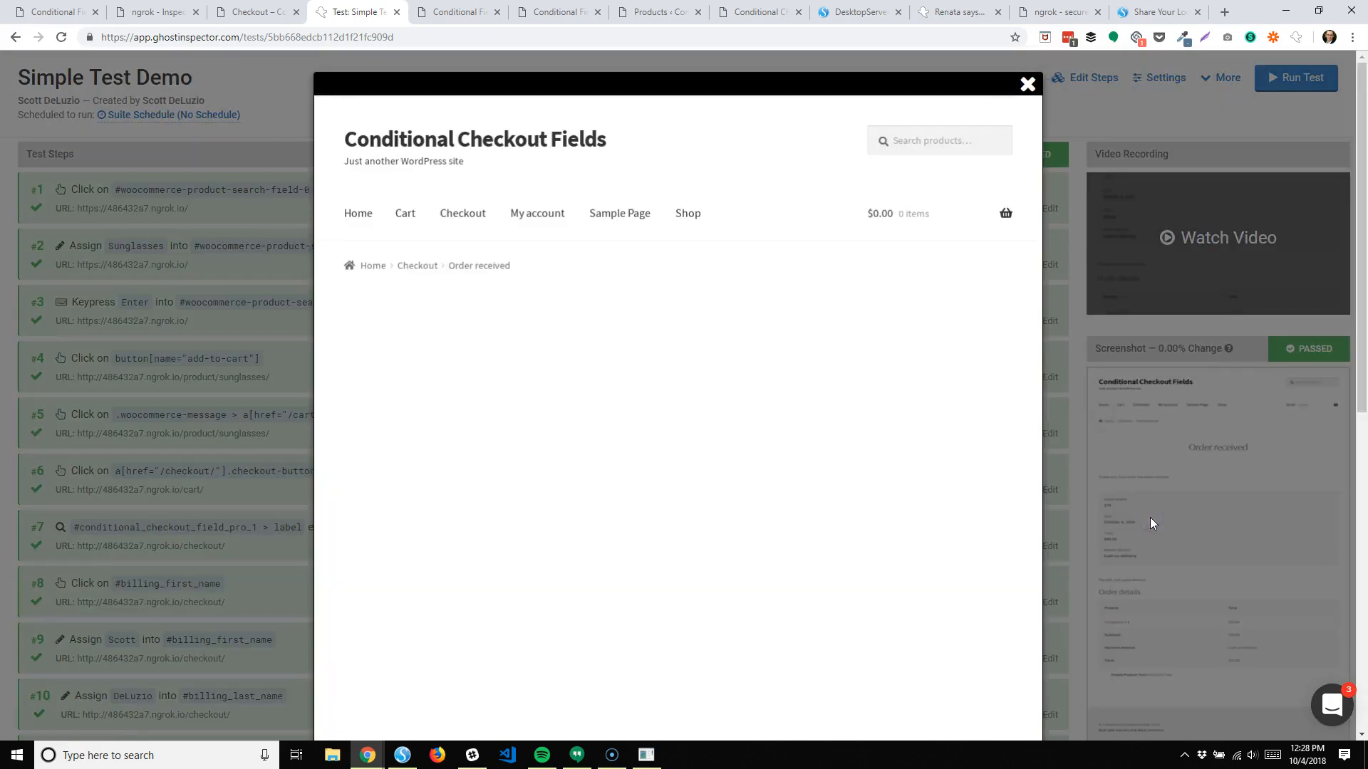
pyautogui.scroll(-7, 819, 305)
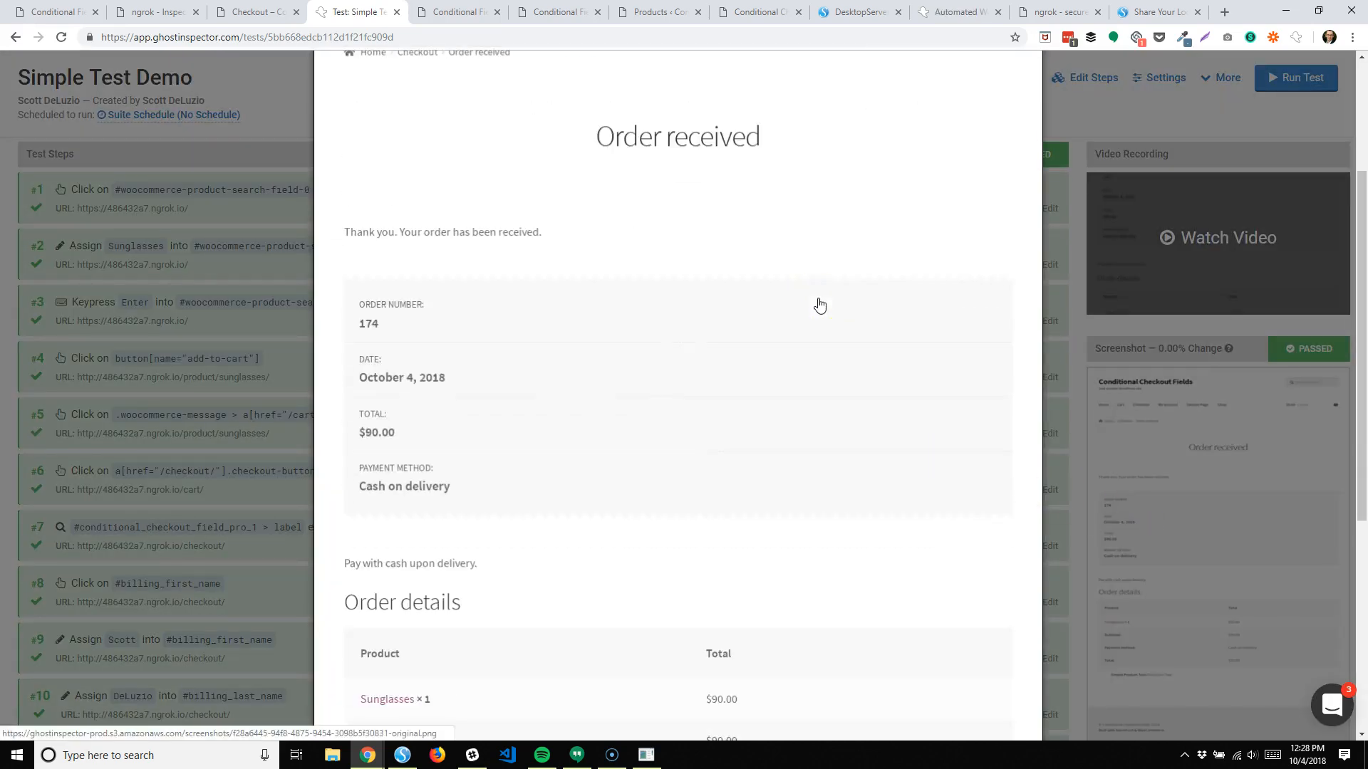
pyautogui.scroll(-1, 819, 305)
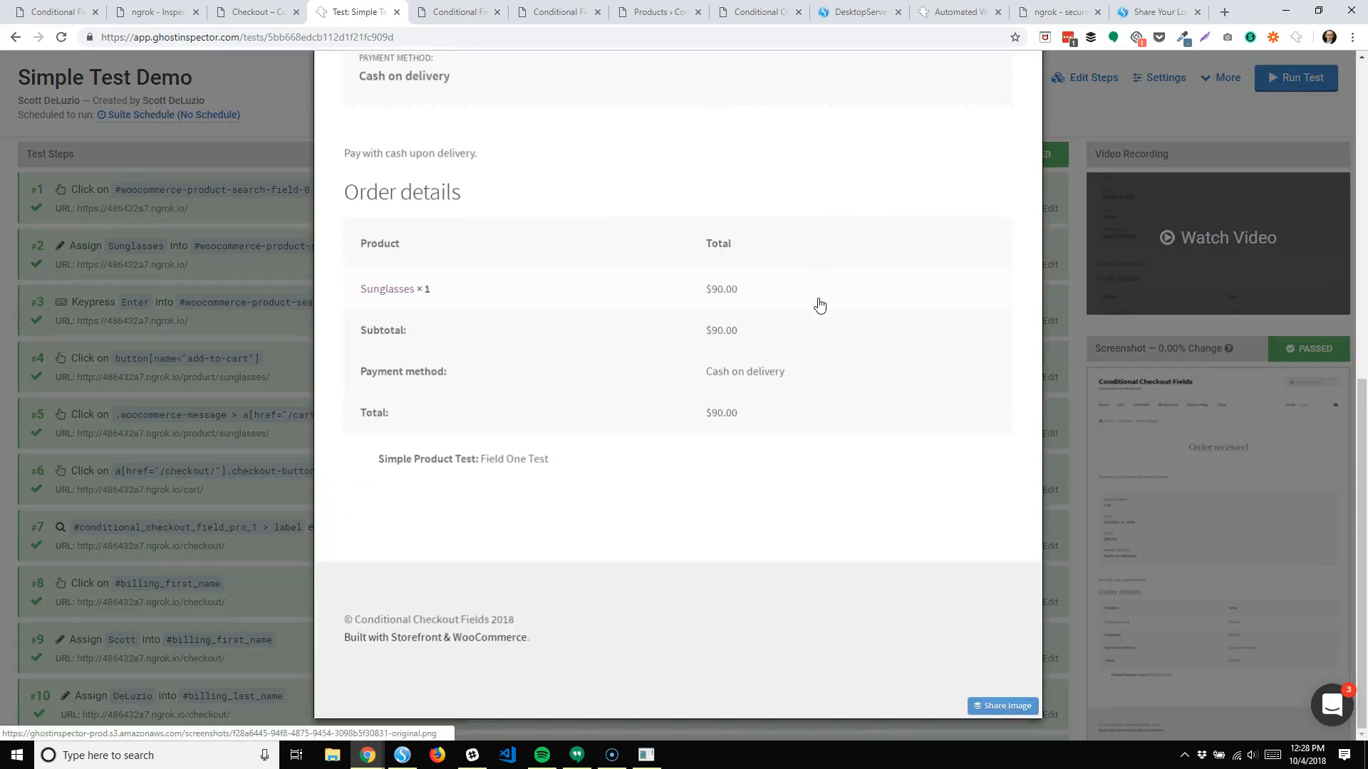
pyautogui.scroll(8, 614, 634)
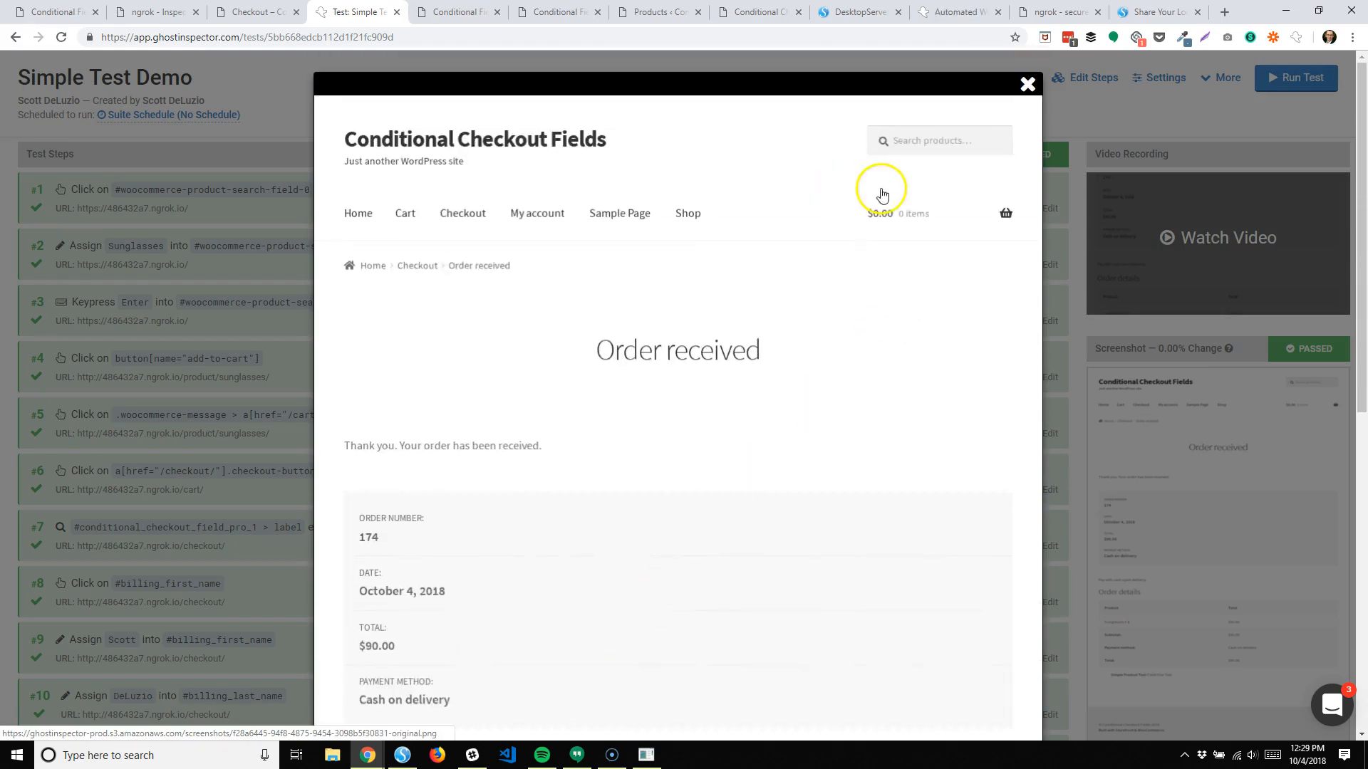
pyautogui.click(1028, 84)
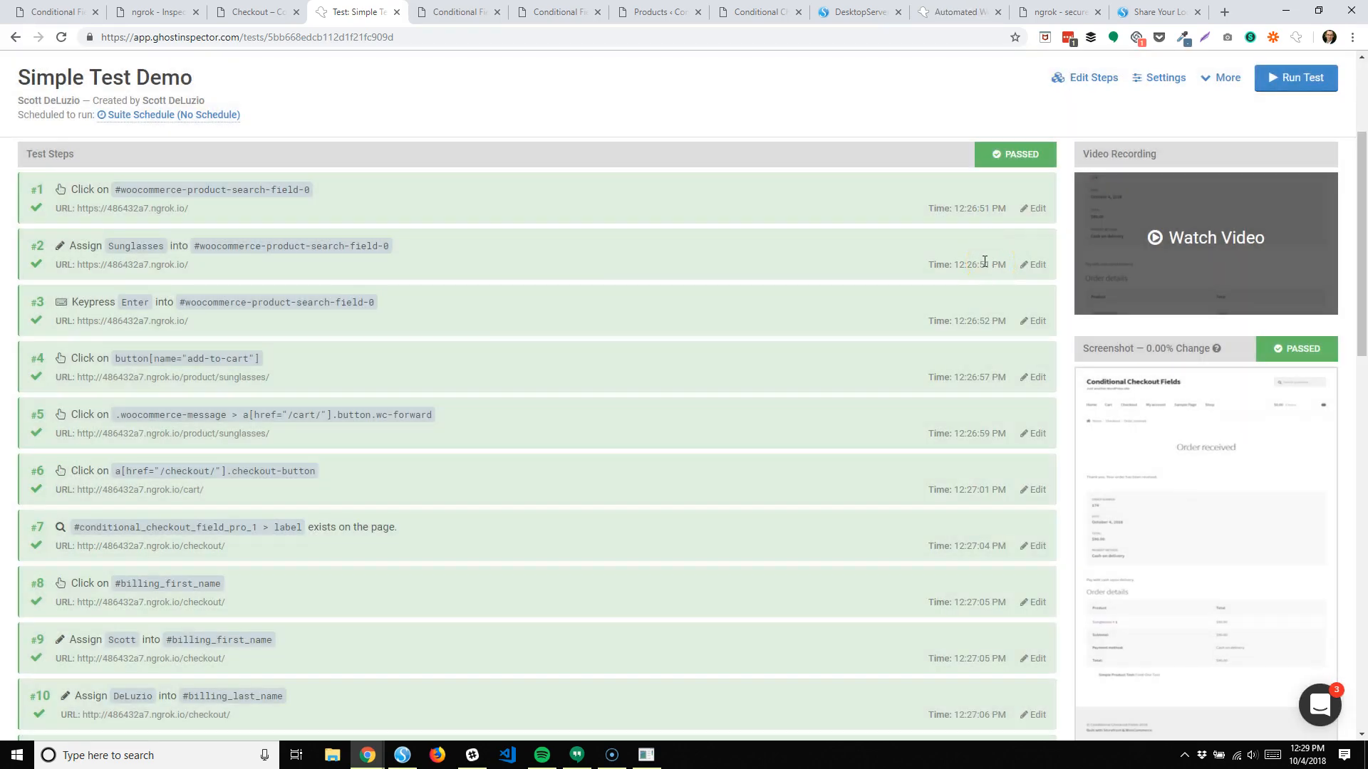
# Step: Review all the steps in the latest completed test result, from the product search to the order details check
pyautogui.scroll(-7, 984, 260)
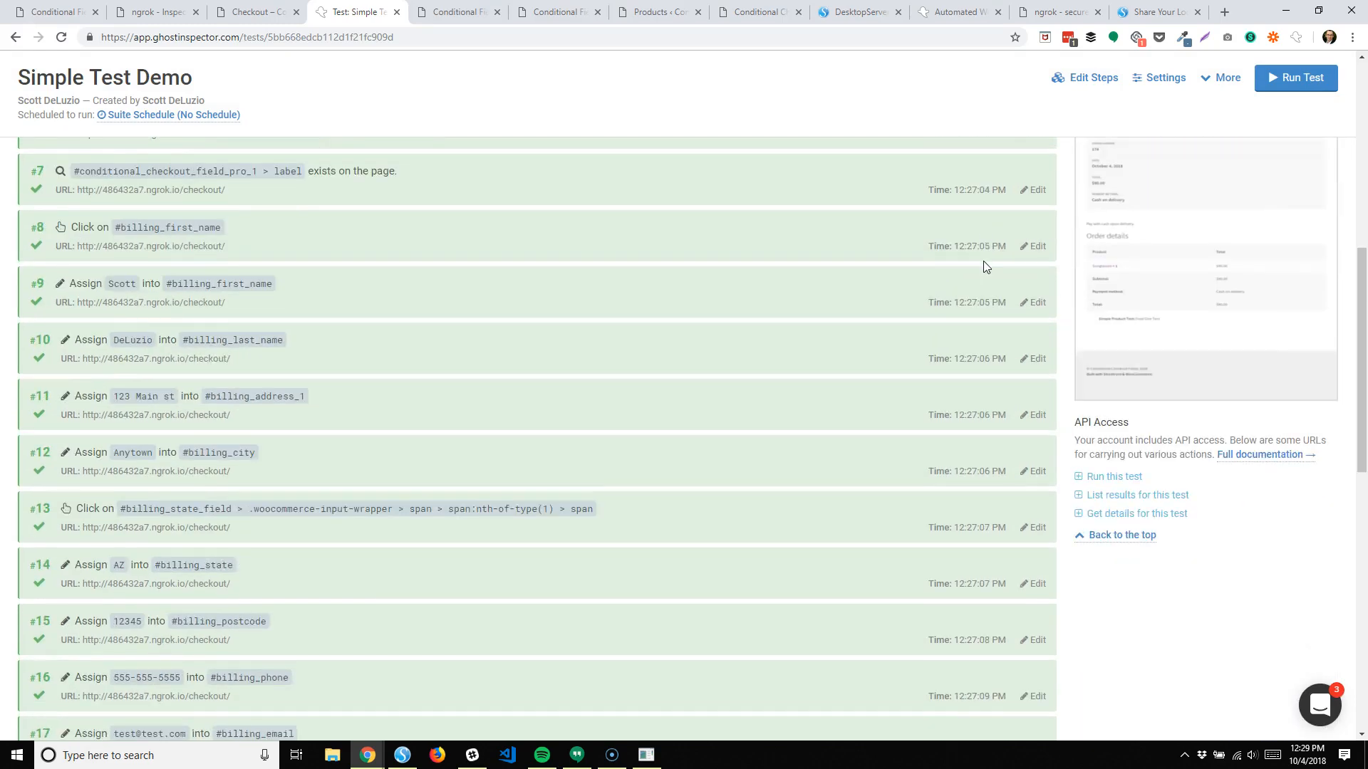
pyautogui.scroll(-5, 983, 262)
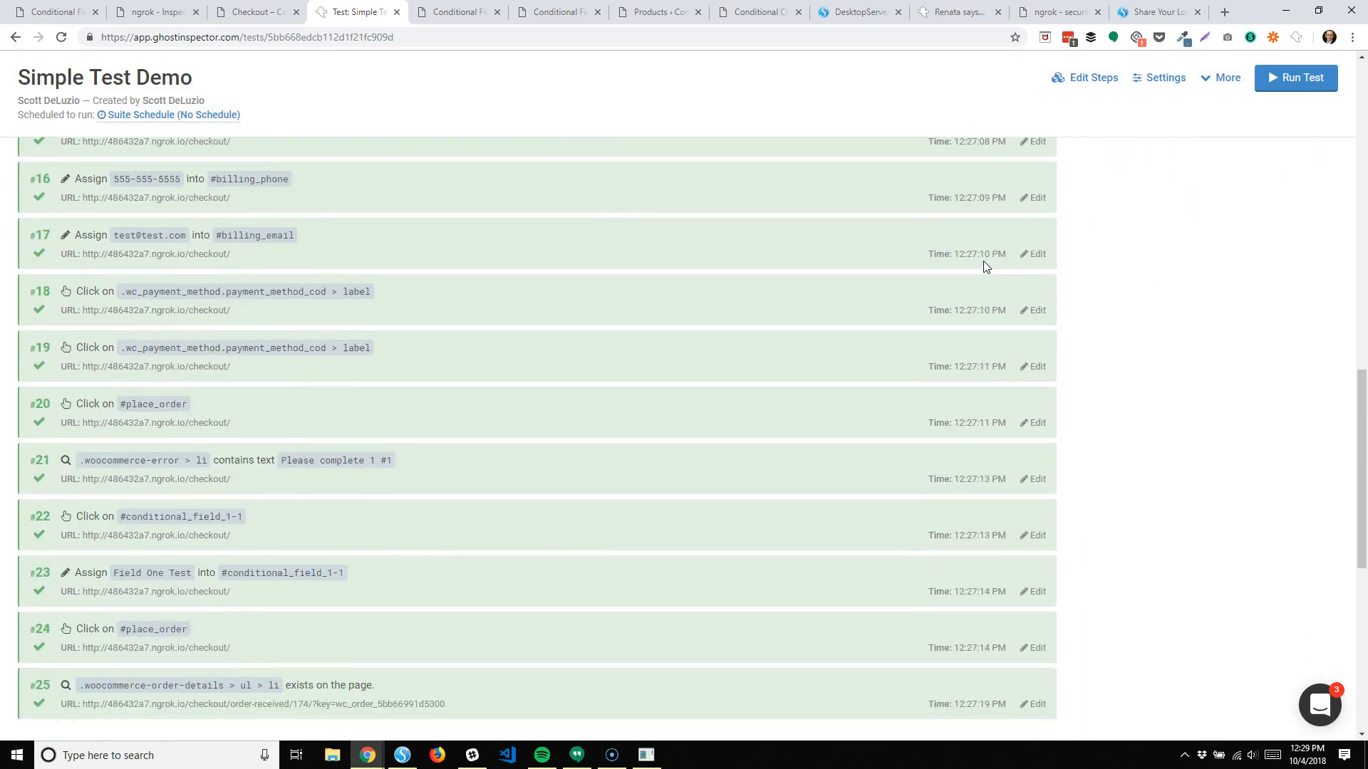
pyautogui.scroll(12, 983, 262)
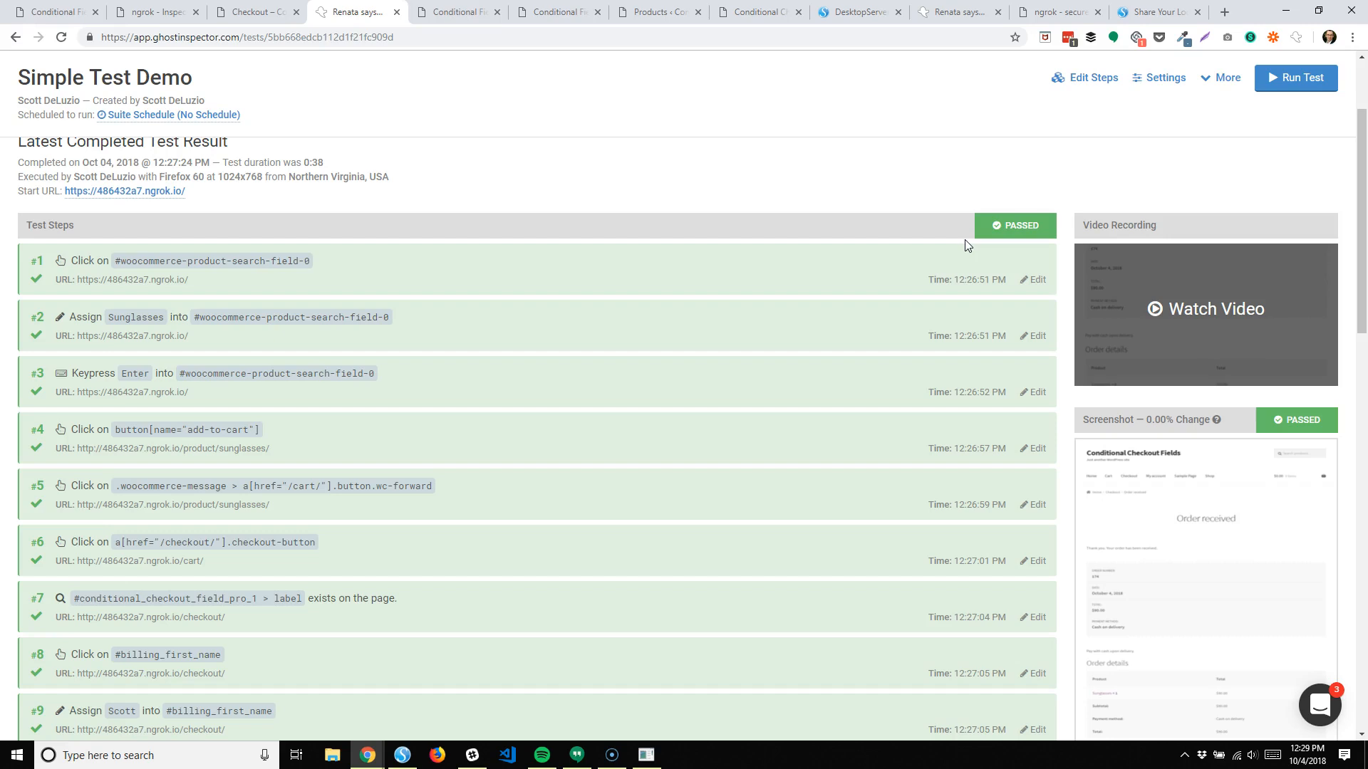
pyautogui.click(797, 184)
pyautogui.scroll(2, 798, 184)
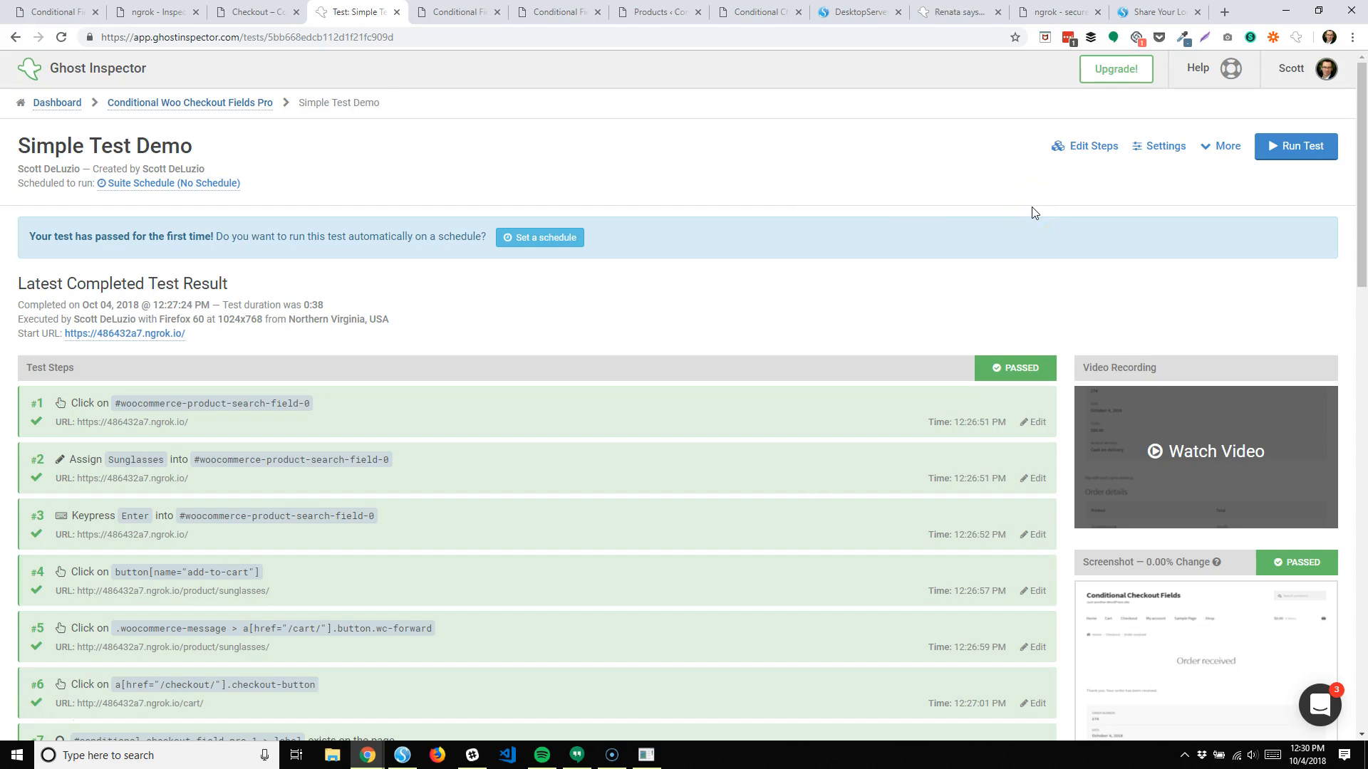
# Step: Examine the schedule options in the test's settings, and return to the Simple Test Demo page without saving
pyautogui.click(559, 238)
pyautogui.click(626, 237)
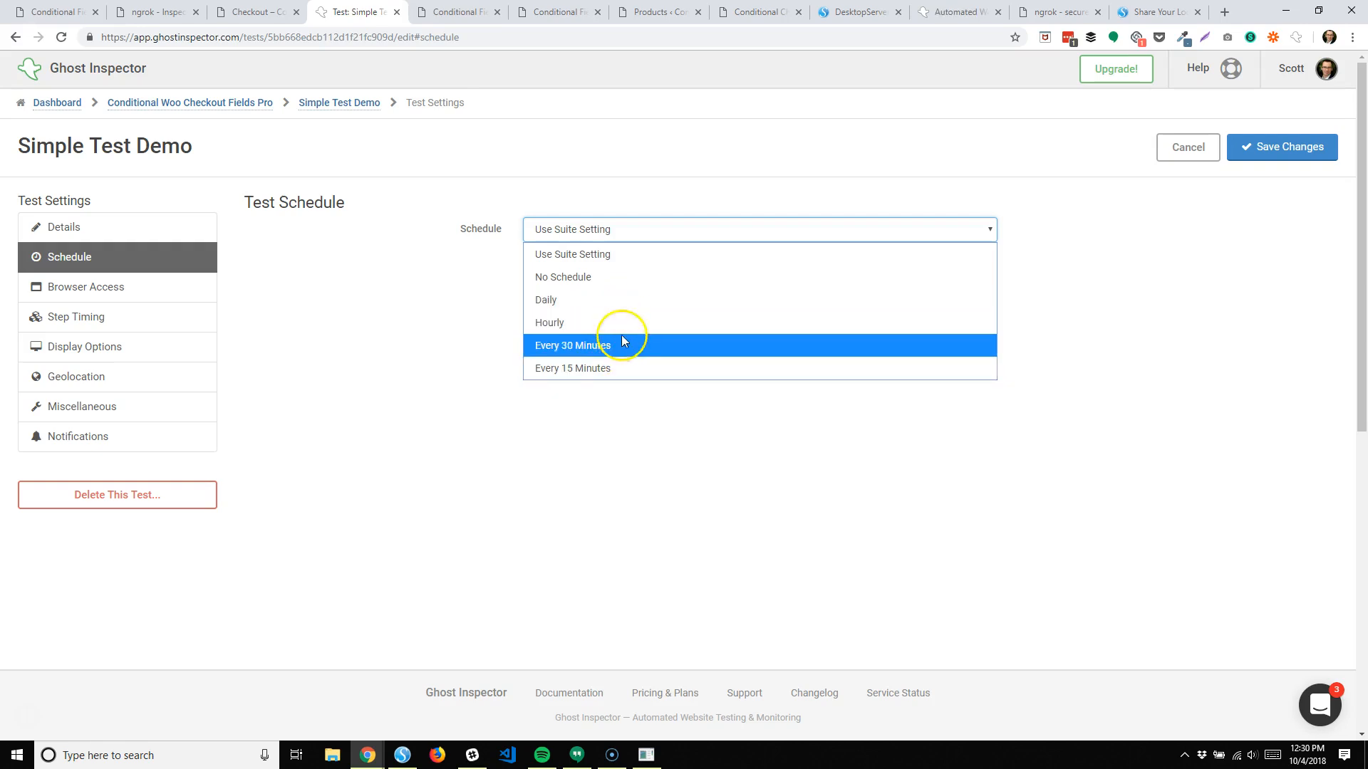
pyautogui.click(618, 215)
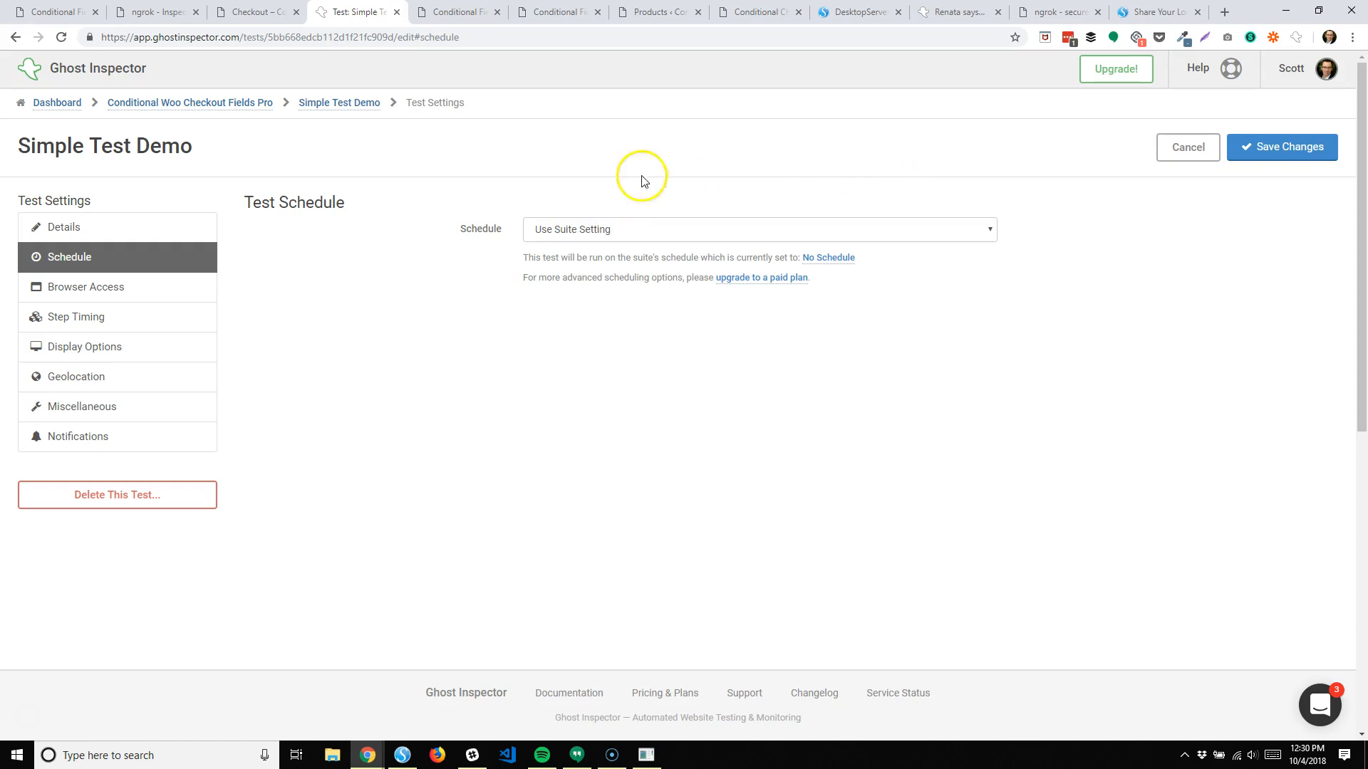
pyautogui.click(337, 104)
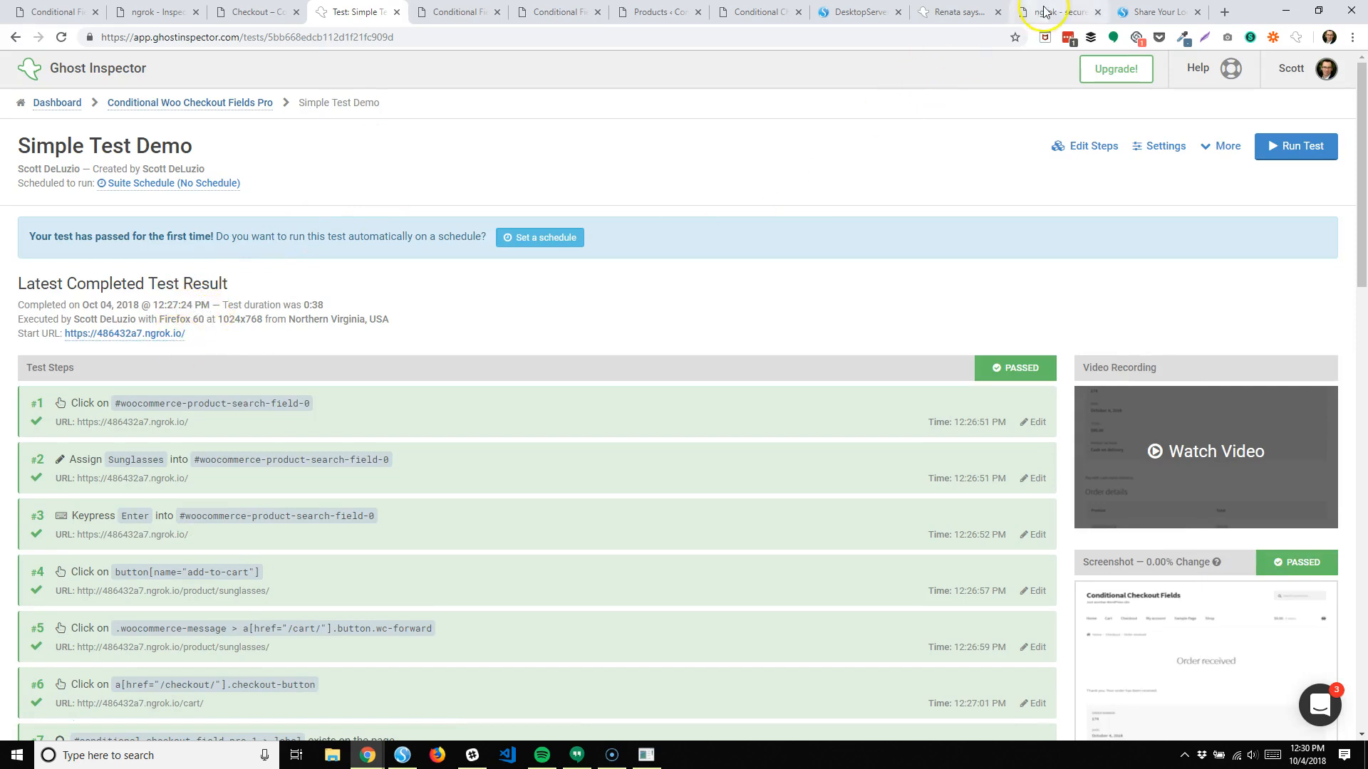
# Step: Check the ngrok website and the local ngrok inspector, and shut down the running ngrok tunnel in its console
pyautogui.click(1060, 12)
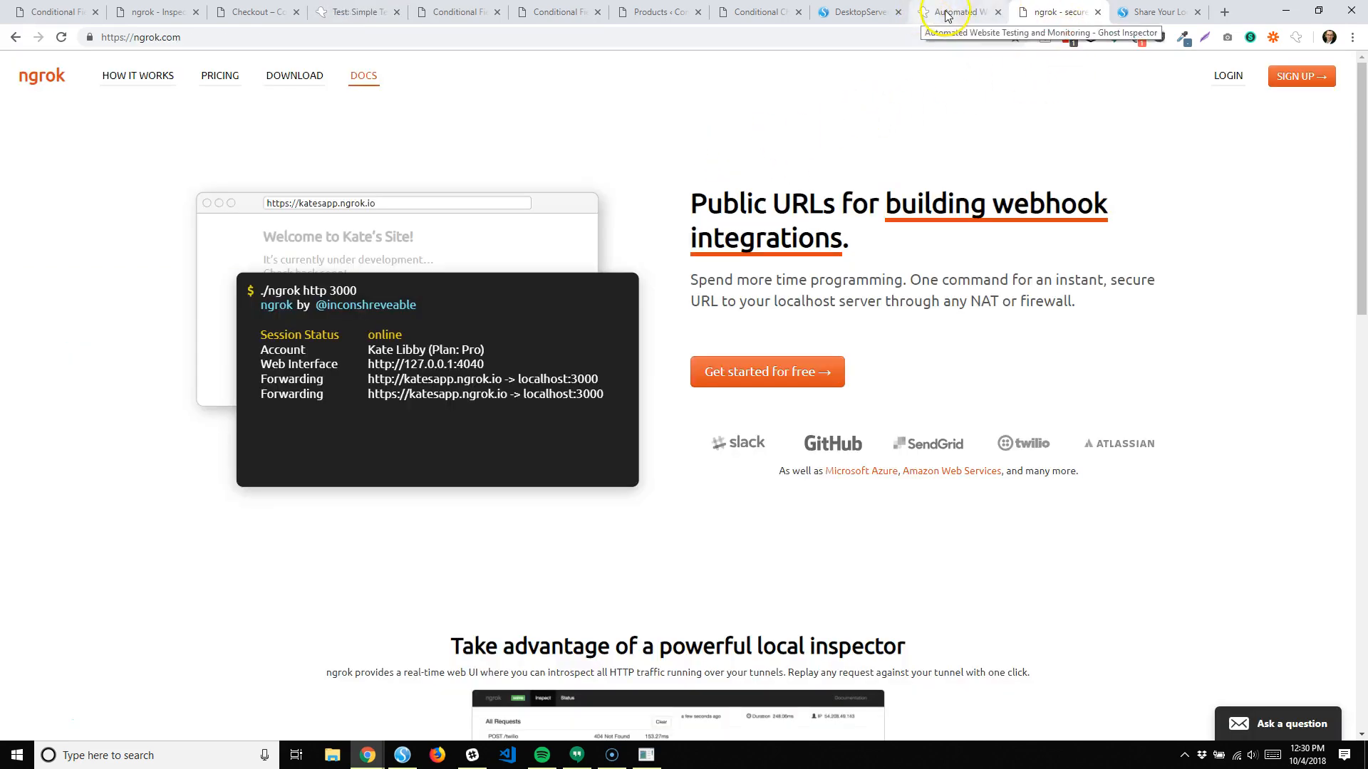
pyautogui.click(151, 12)
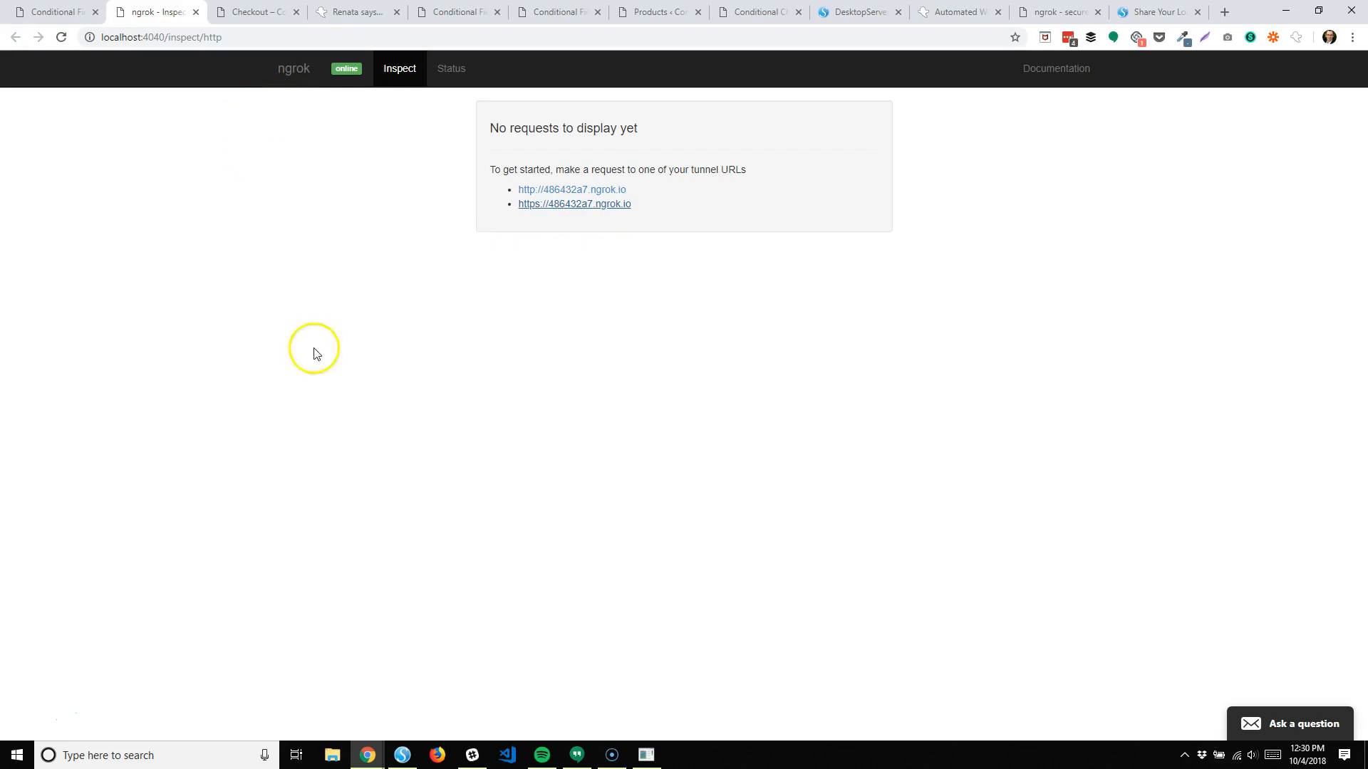
pyautogui.click(645, 756)
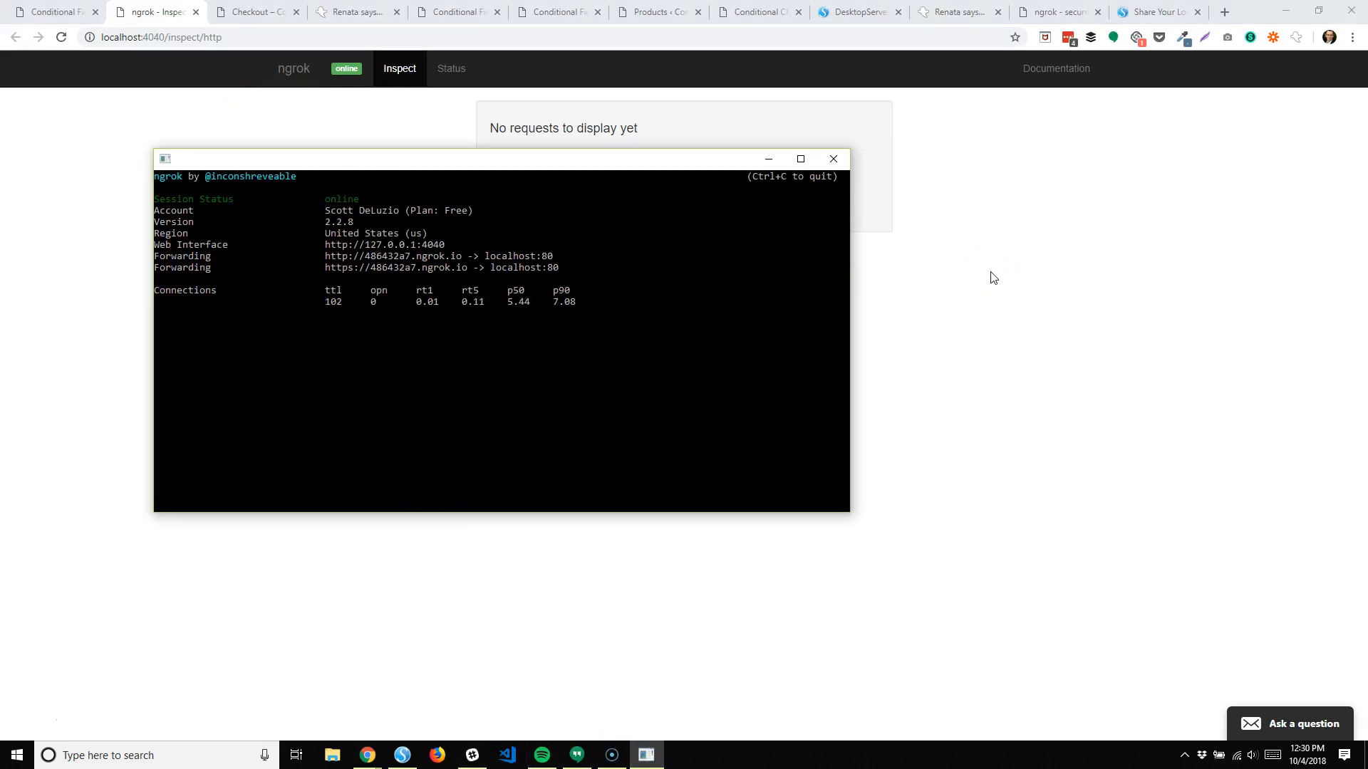
pyautogui.hotkey('ctrl', 'c')
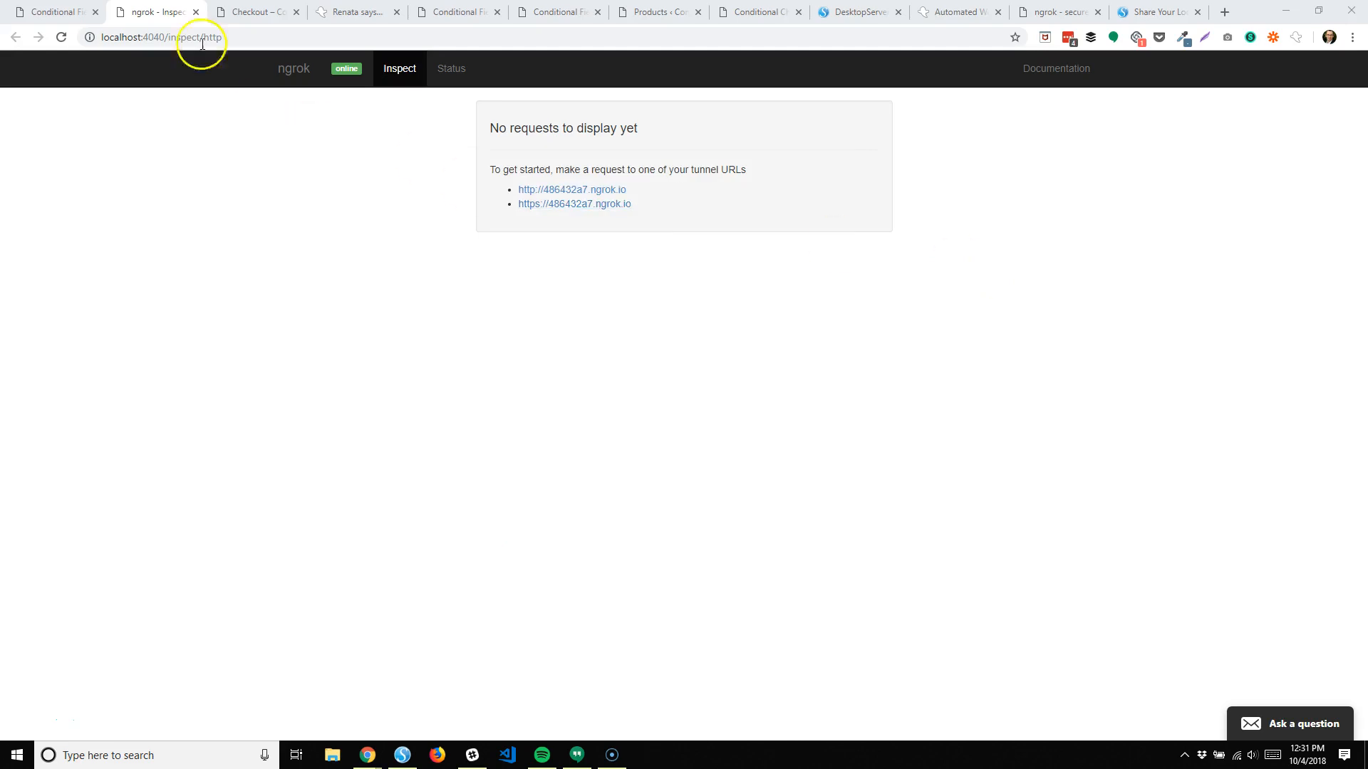
# Step: Start a new ngrok tunnel for the site from the WordPress admin, and reposition its console window
pyautogui.click(71, 13)
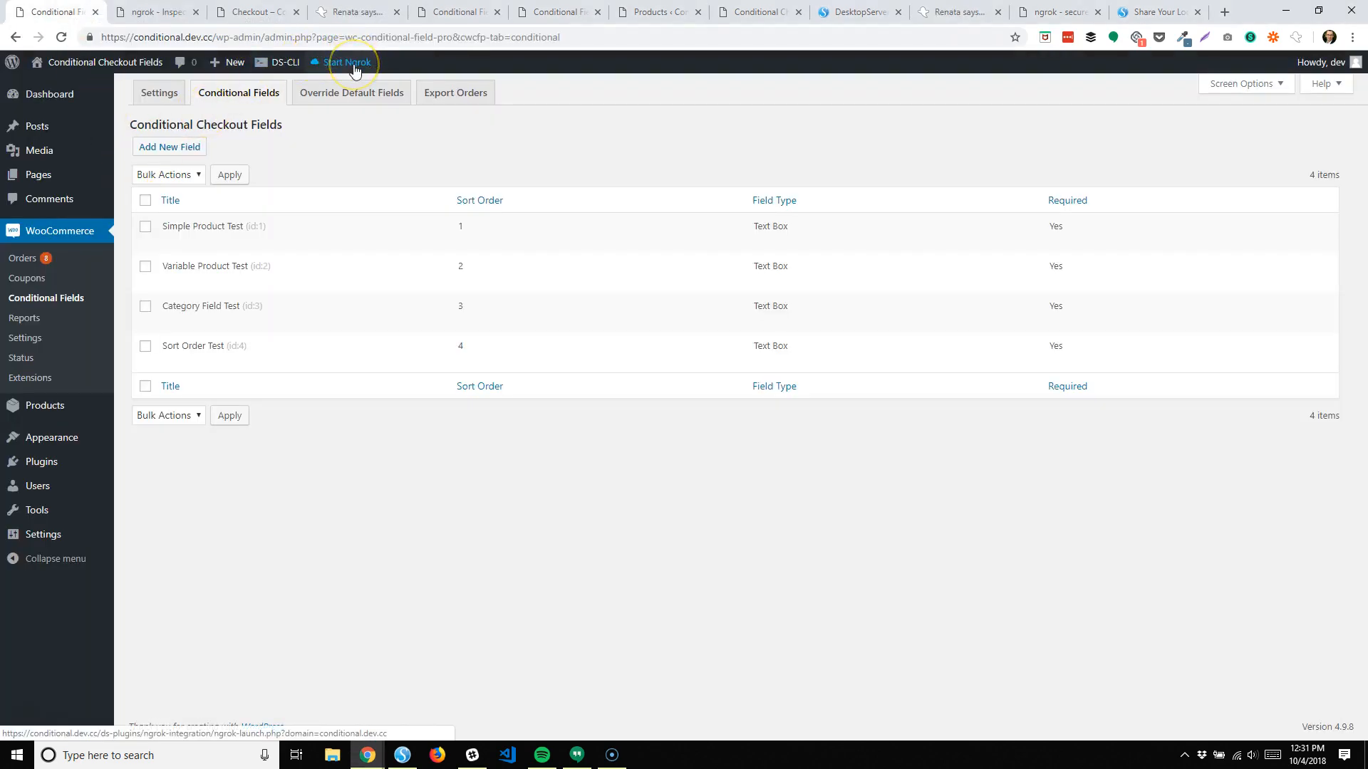
pyautogui.click(354, 66)
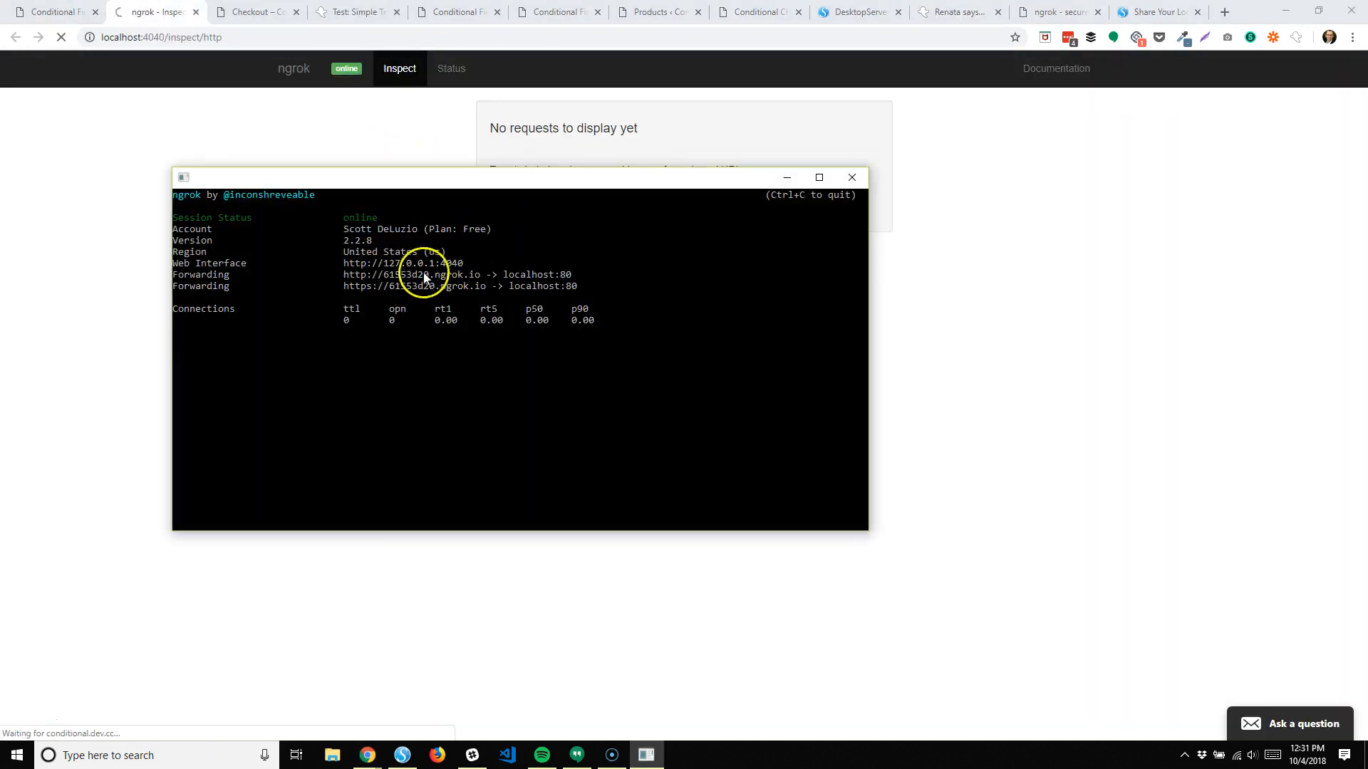
pyautogui.moveTo(497, 179); pyautogui.dragTo(503, 226)
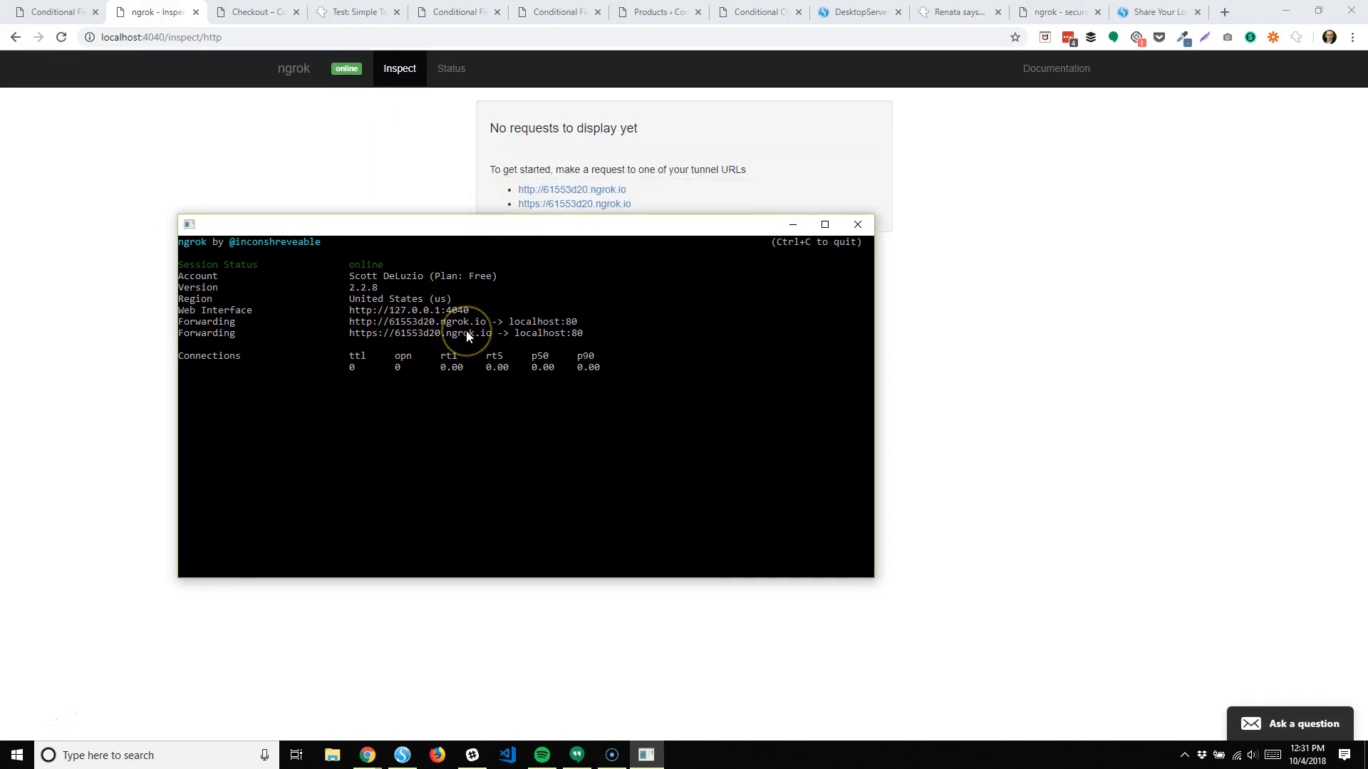
# Step: Compare the start URL of Simple Test Demo with the new https tunnel address in the ngrok inspector
pyautogui.click(955, 12)
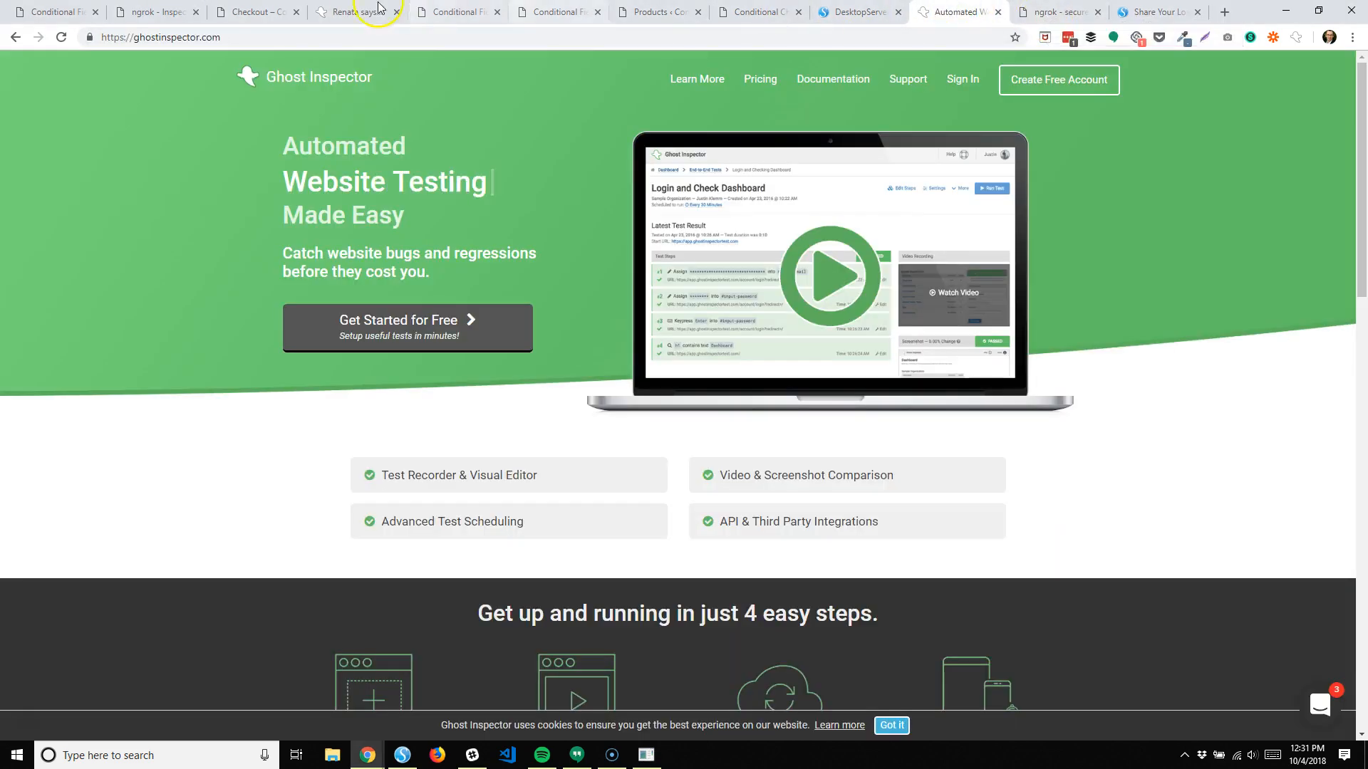
pyautogui.click(353, 12)
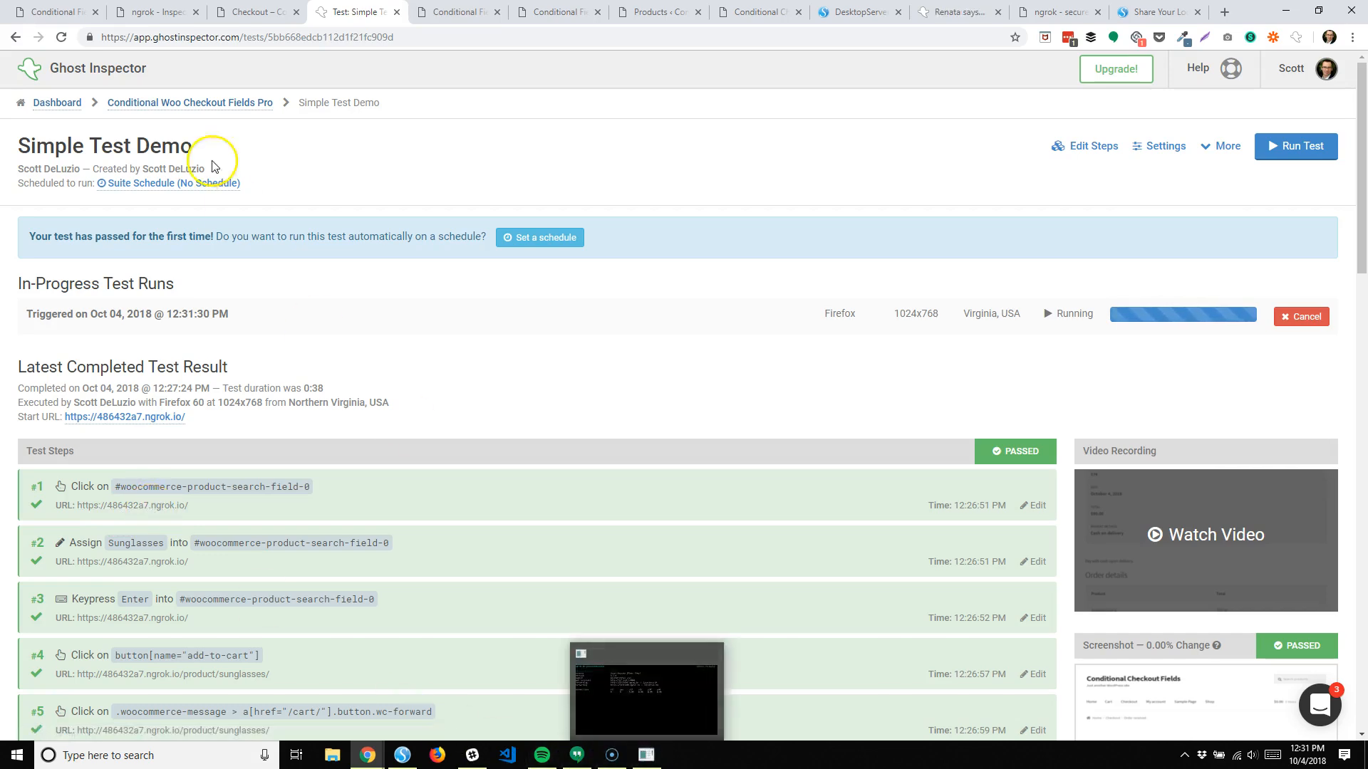
pyautogui.click(182, 11)
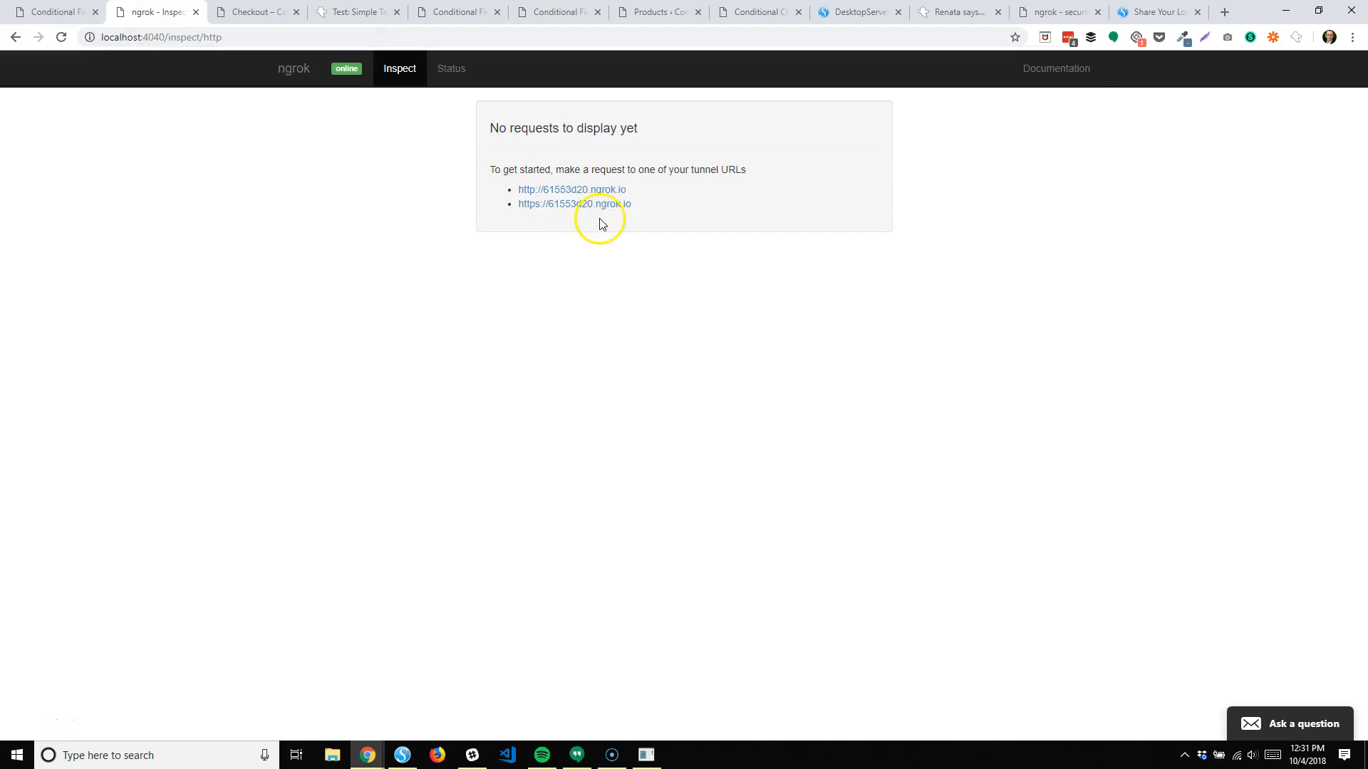
pyautogui.moveTo(650, 213); pyautogui.dragTo(520, 217)
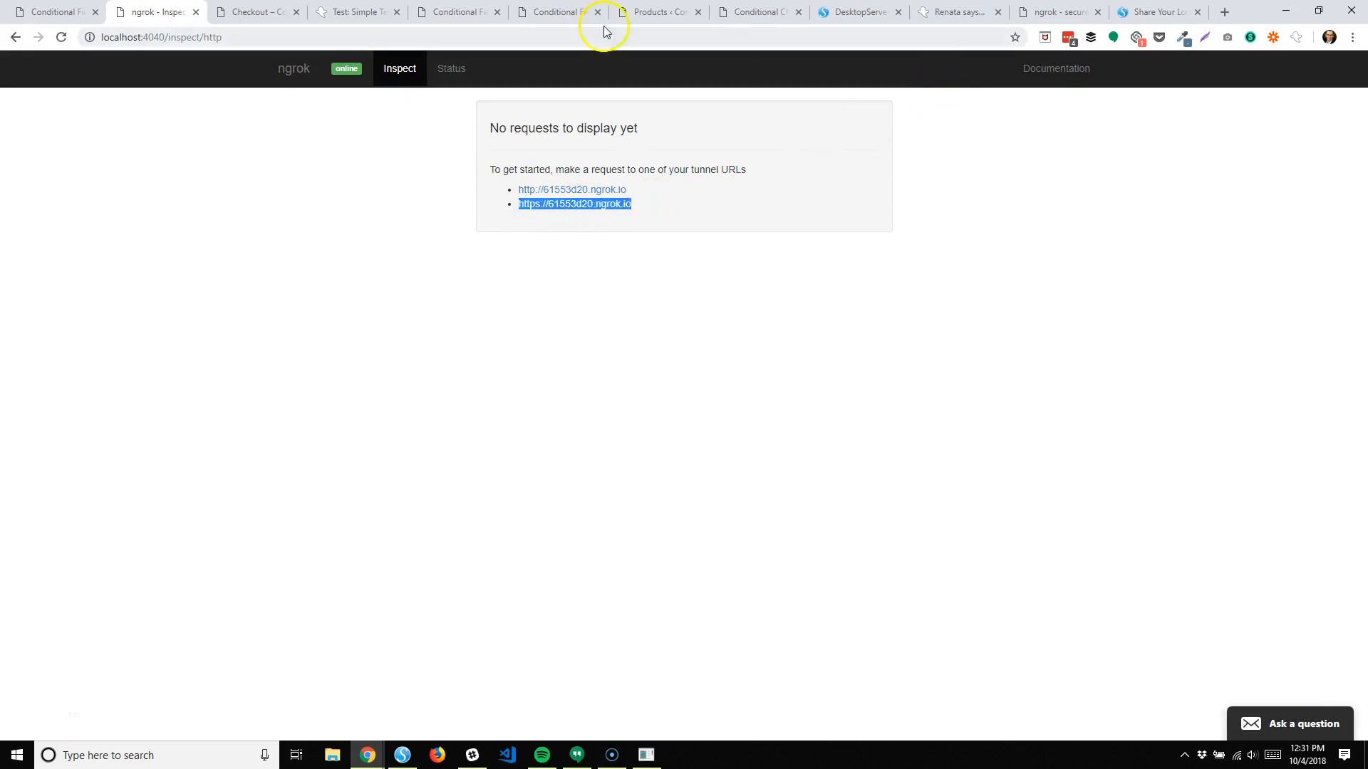
# Step: Cancel the in-progress run of Simple Test Demo in Ghost Inspector
pyautogui.click(356, 12)
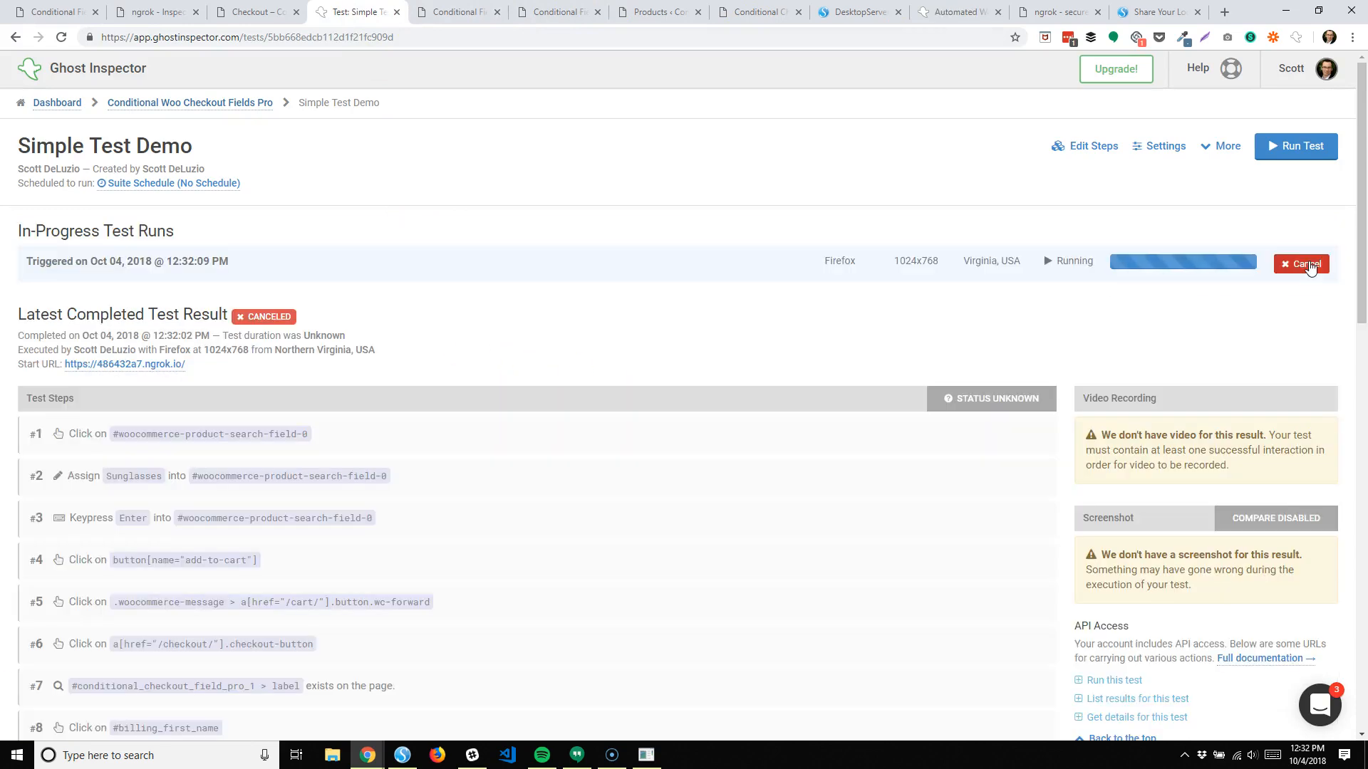
pyautogui.click(1310, 264)
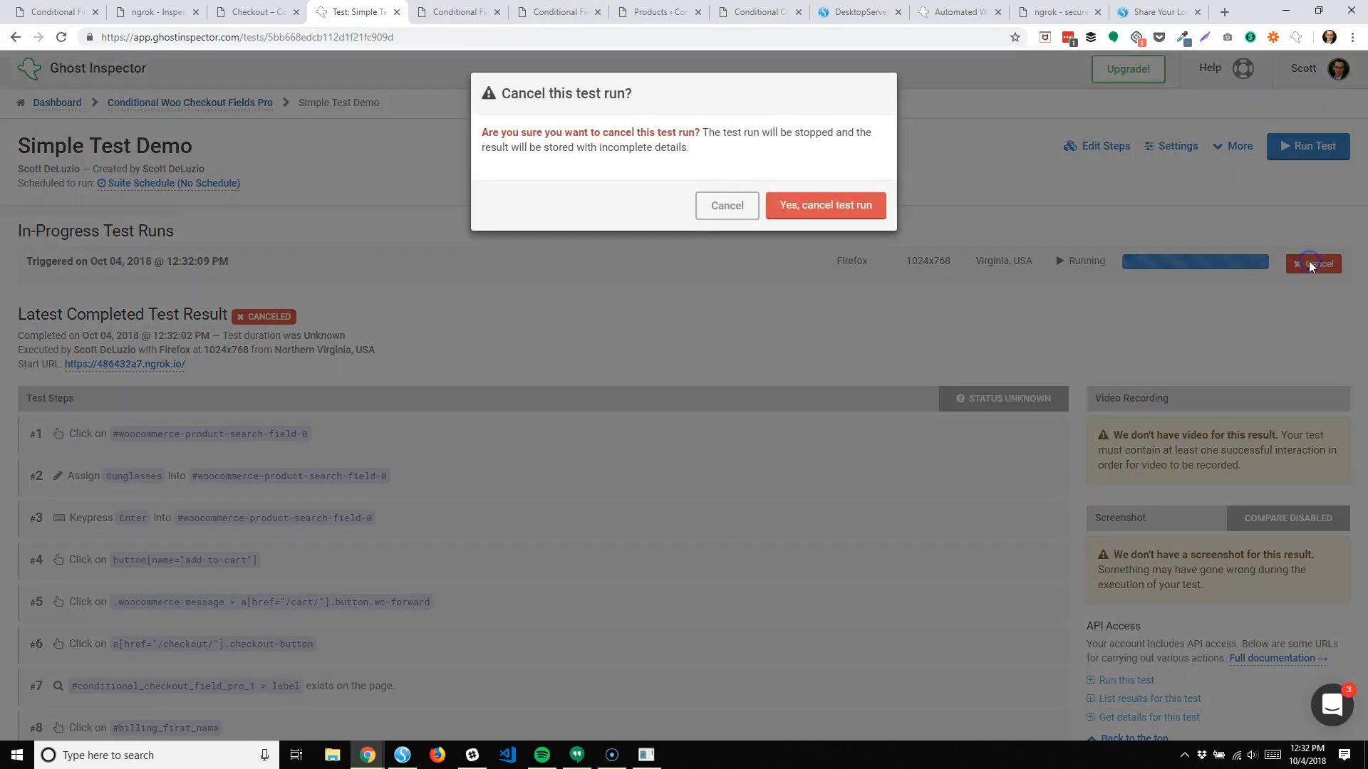
pyautogui.click(818, 208)
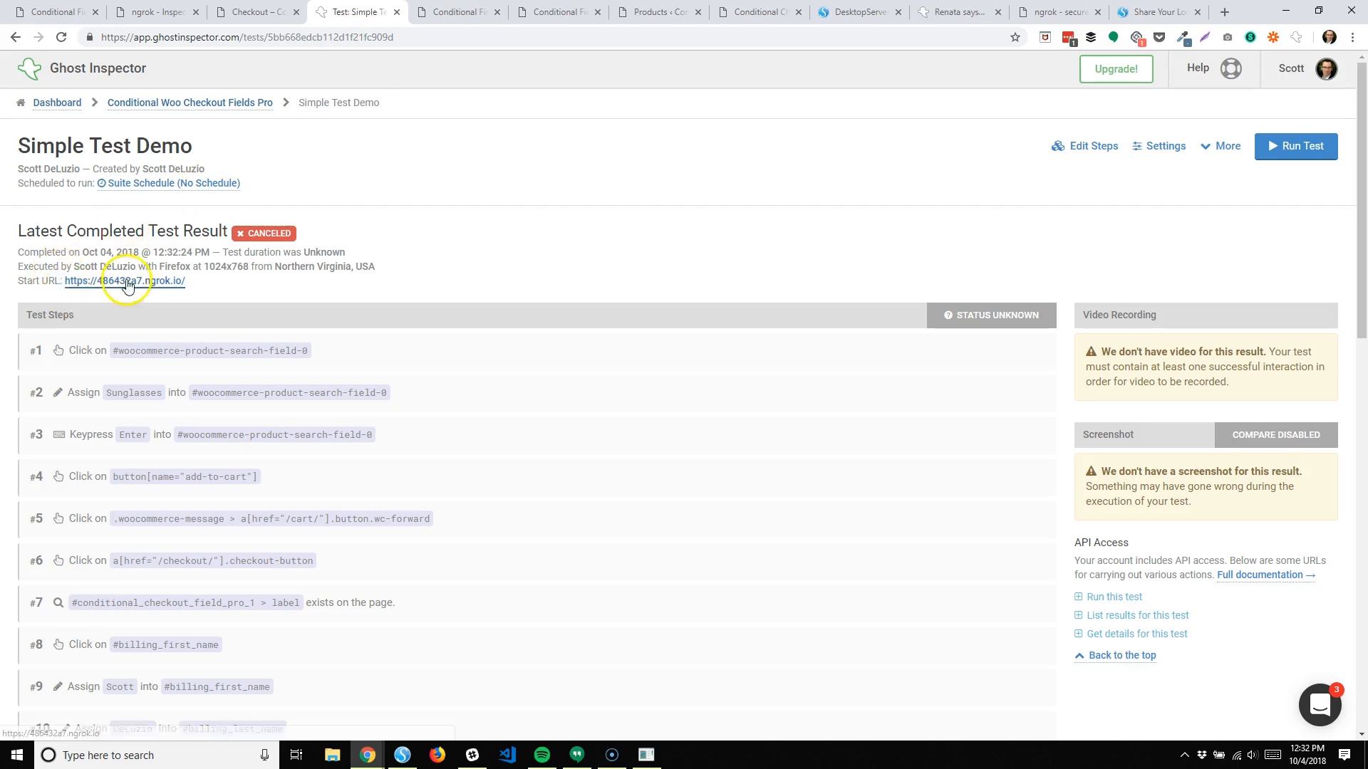
# Step: Recheck the ngrok tunnel address and the earlier order page, and open ngrok's pricing page to examine its plans
pyautogui.click(171, 13)
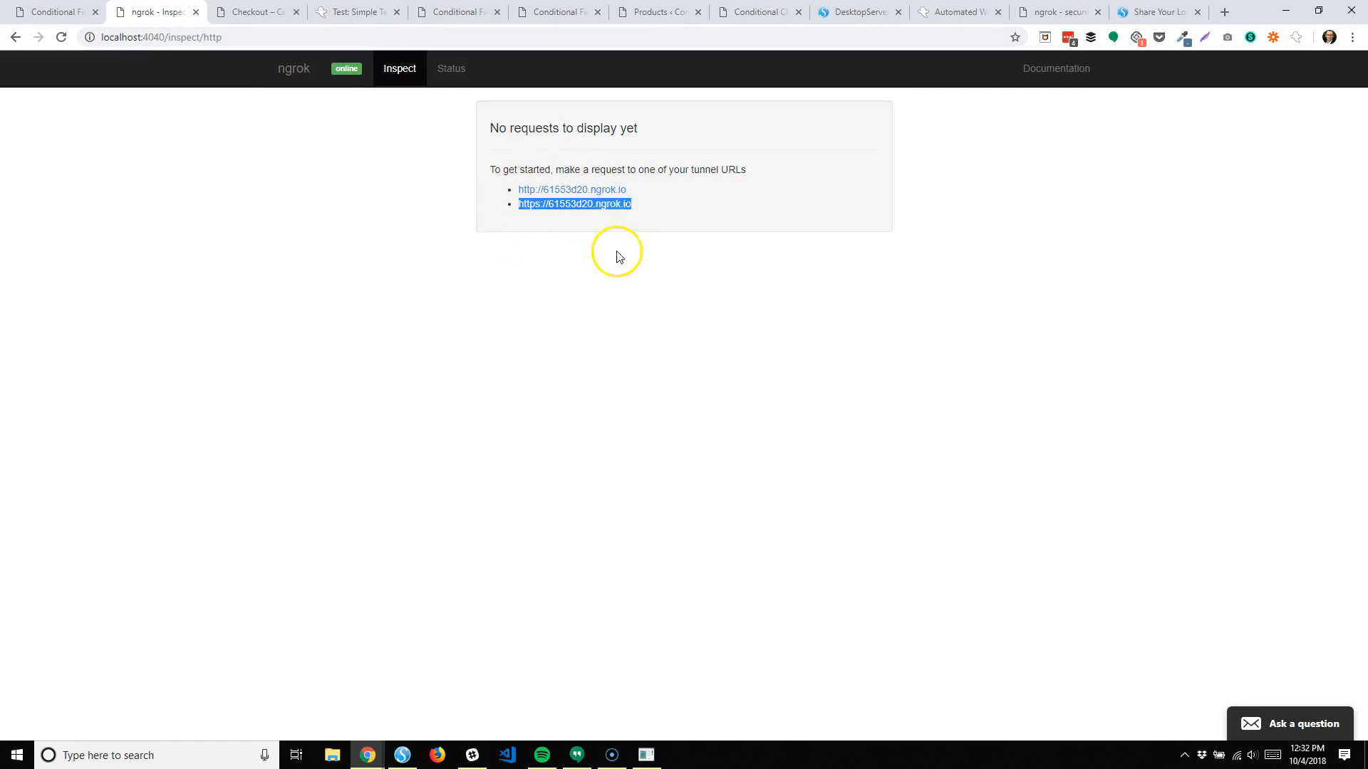
pyautogui.click(274, 12)
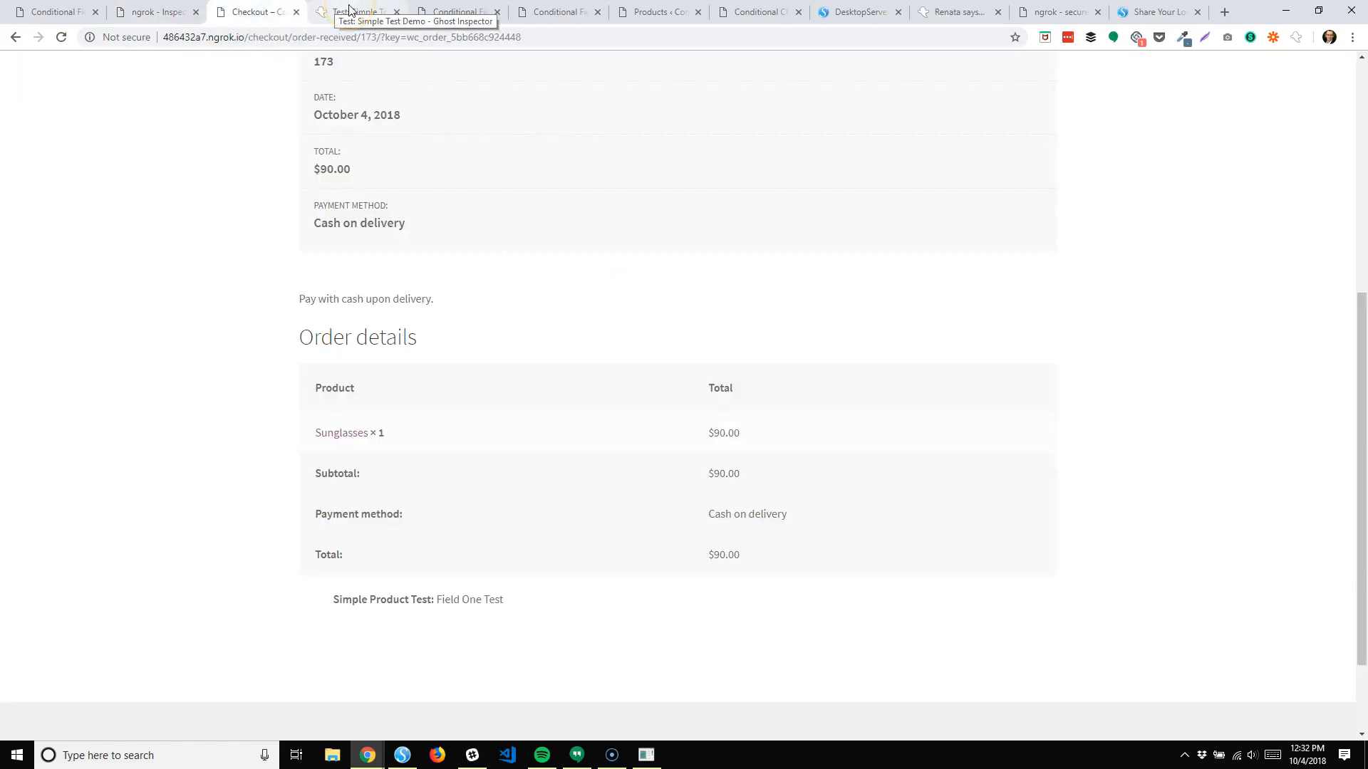
pyautogui.click(151, 11)
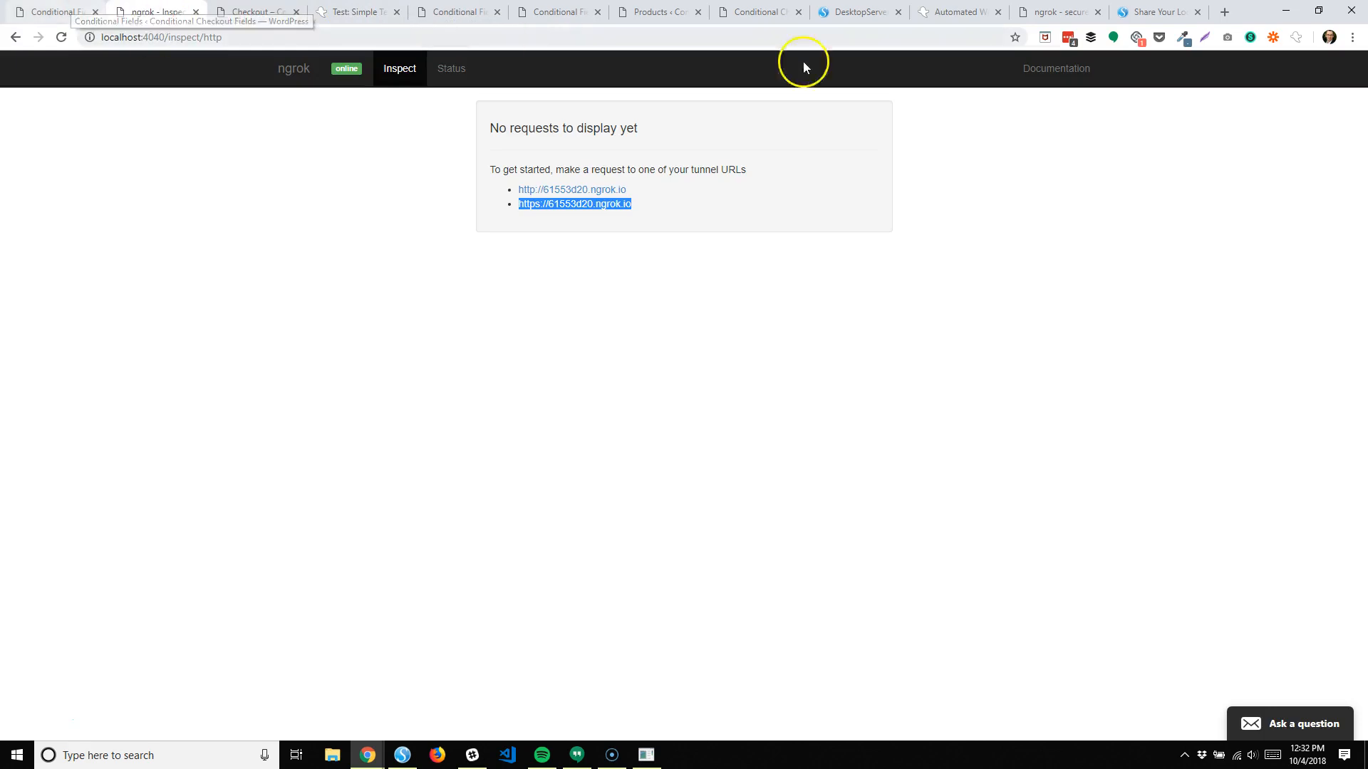
pyautogui.click(1065, 12)
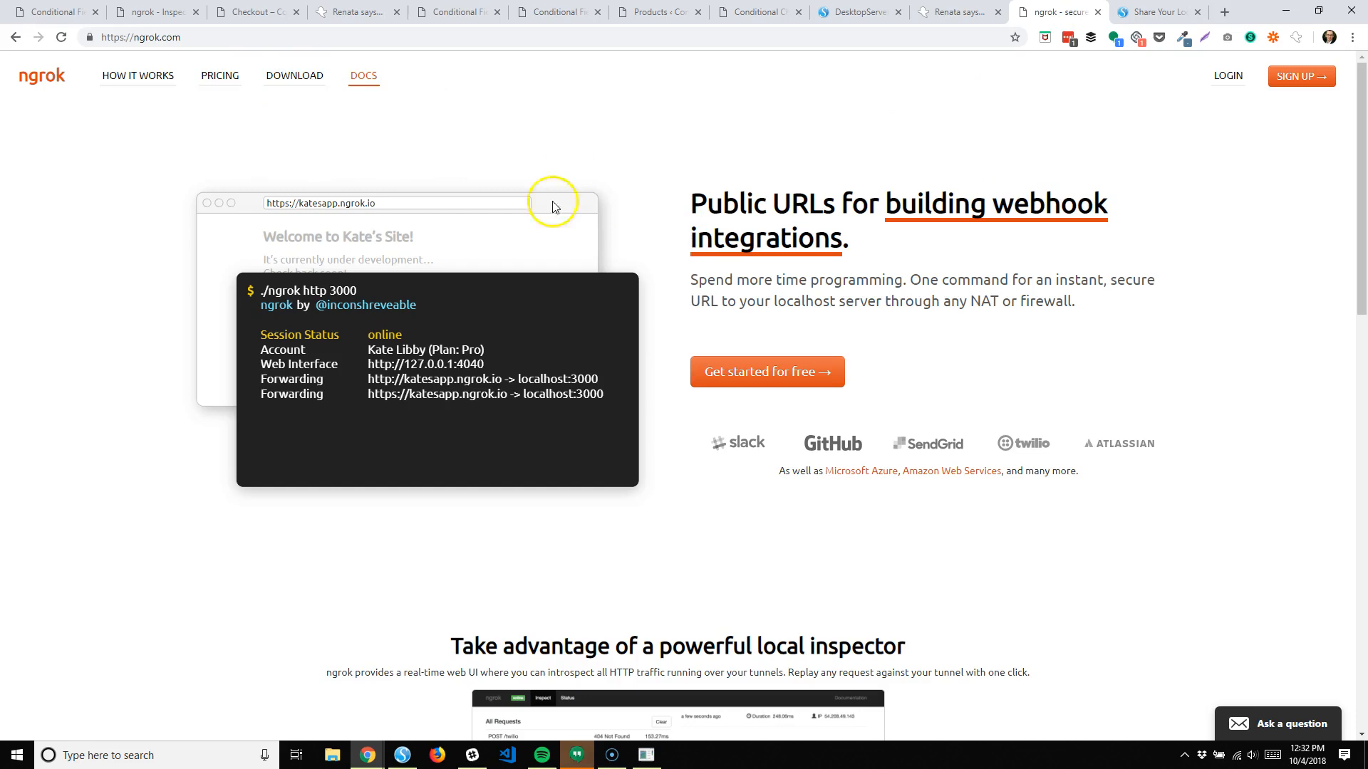
pyautogui.click(221, 77)
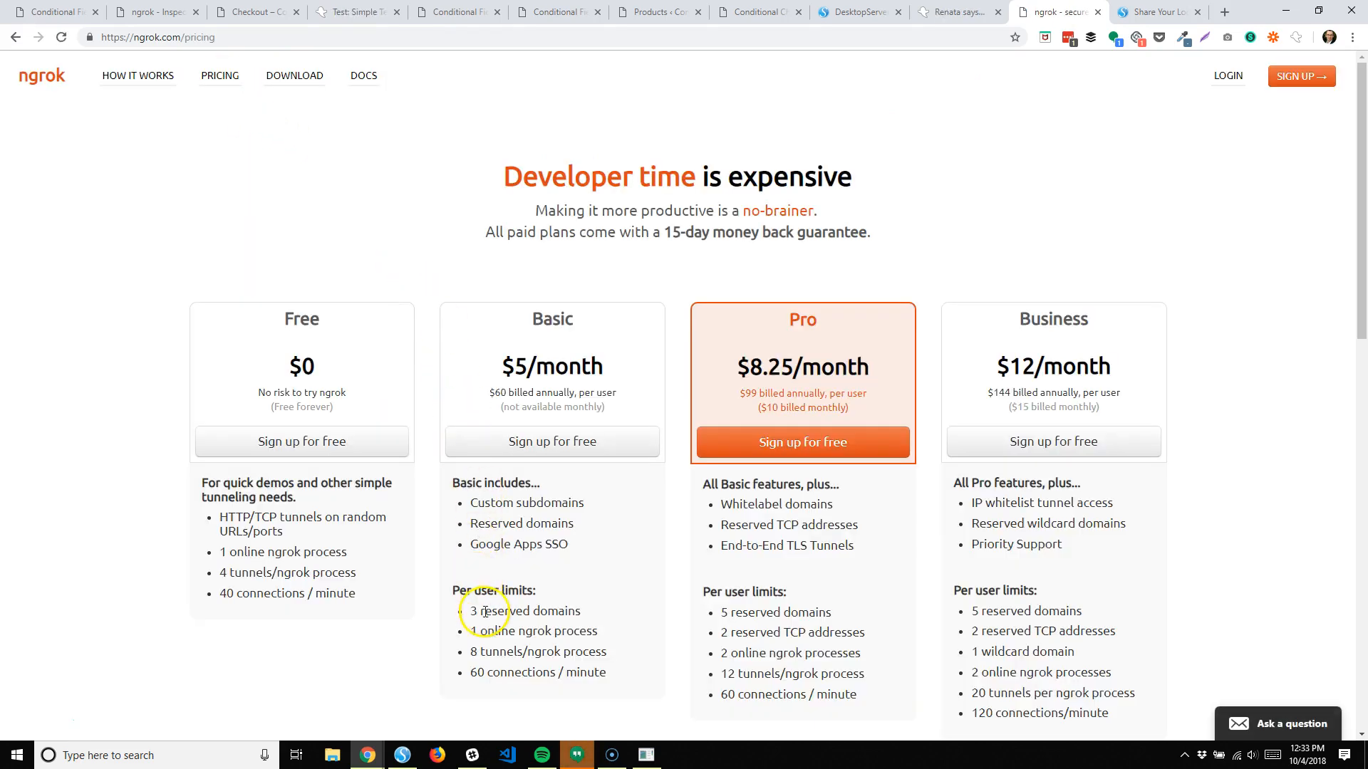
# Step: Examine the reserved domains and custom subdomains in ngrok's Basic plan, and check them against the start URL of Simple Test Demo
pyautogui.moveTo(468, 611); pyautogui.dragTo(507, 615)
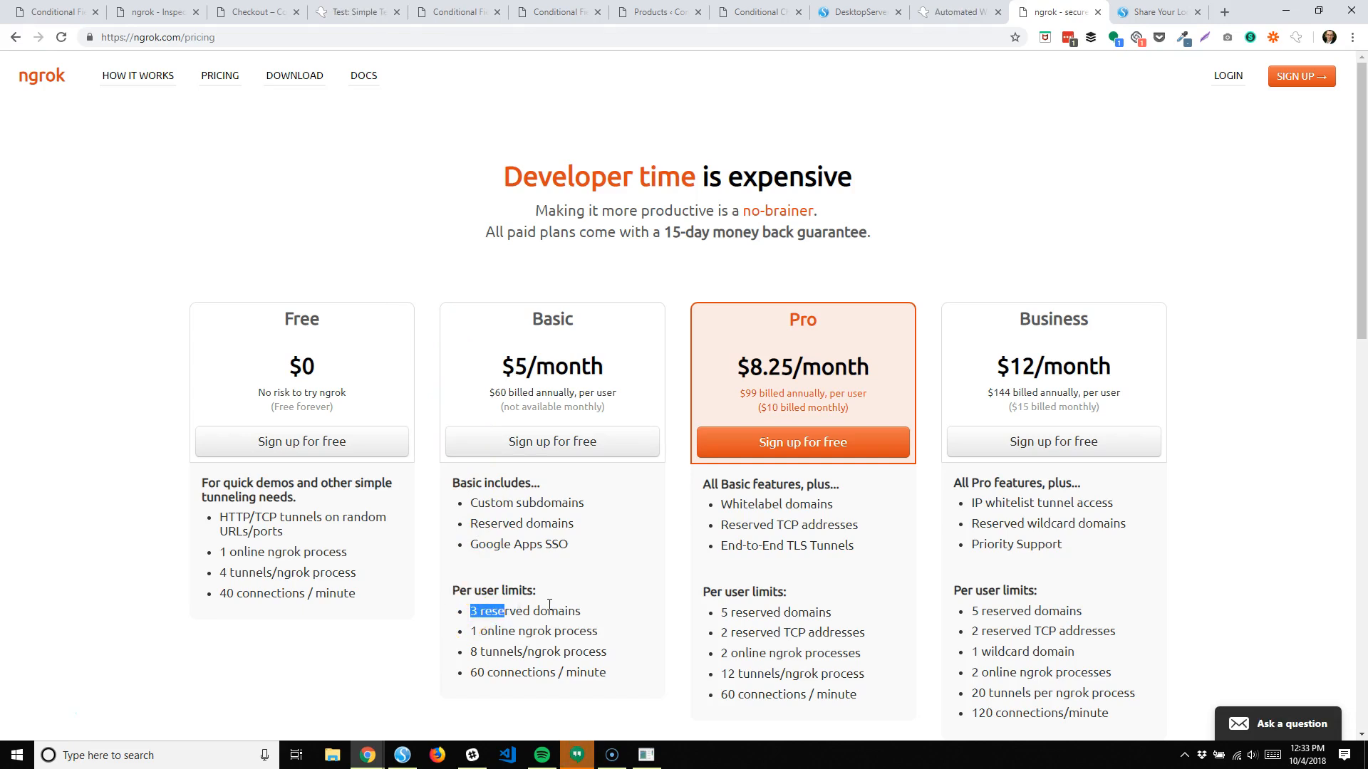
pyautogui.moveTo(468, 501); pyautogui.dragTo(592, 504)
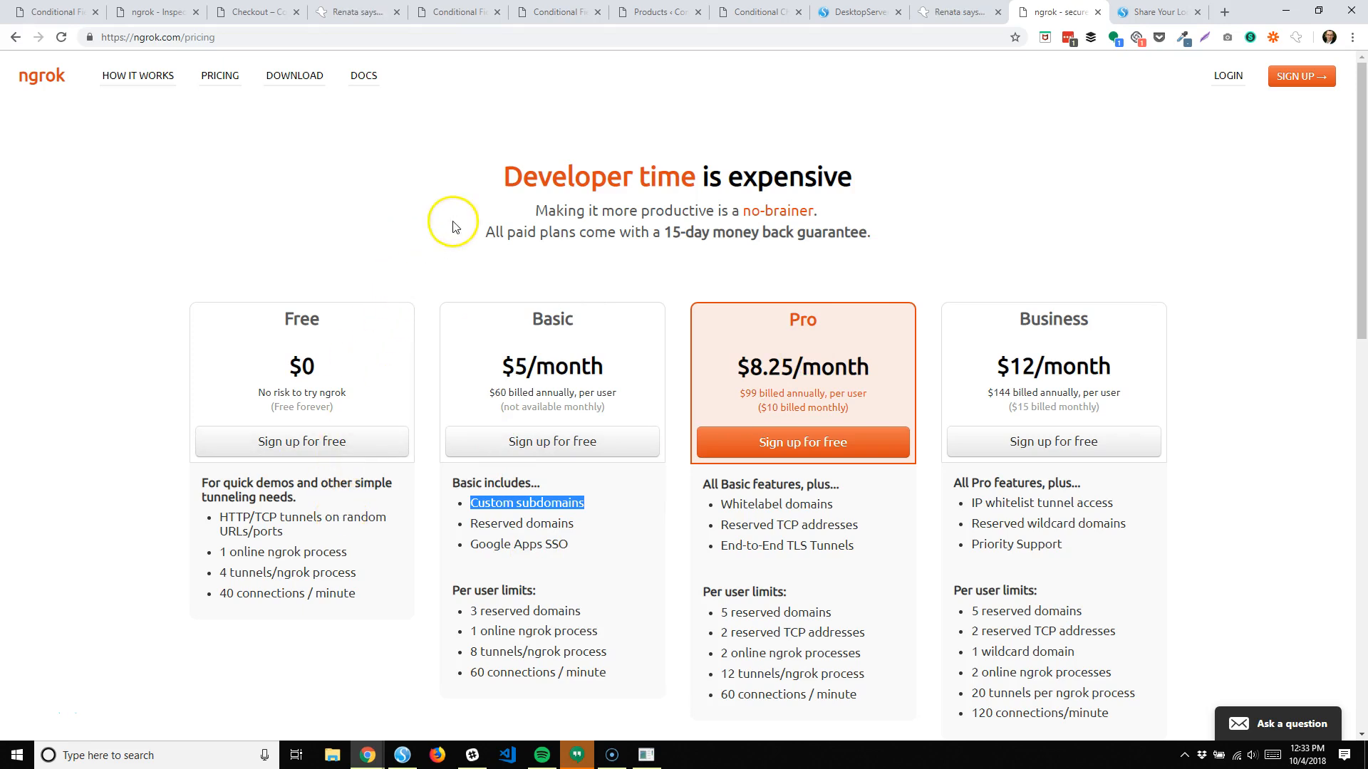
pyautogui.click(955, 11)
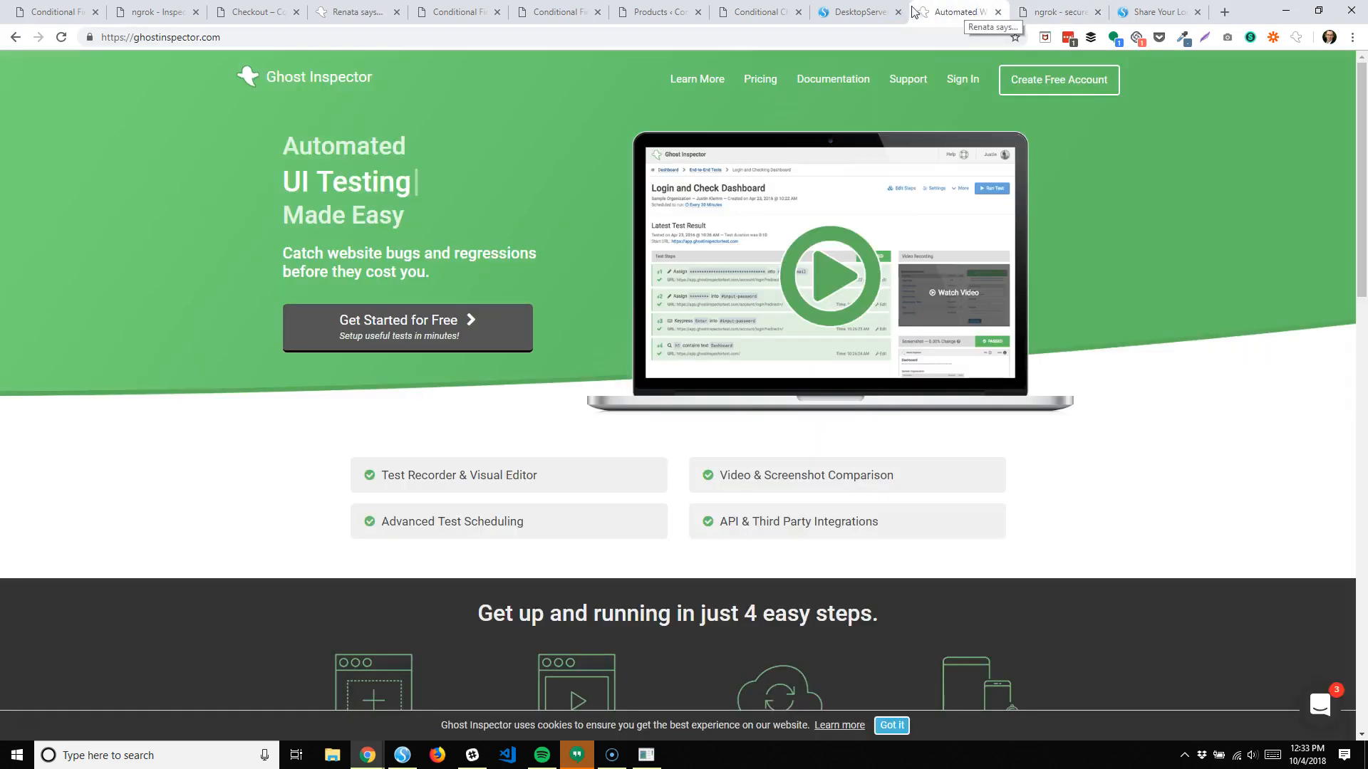
pyautogui.click(358, 12)
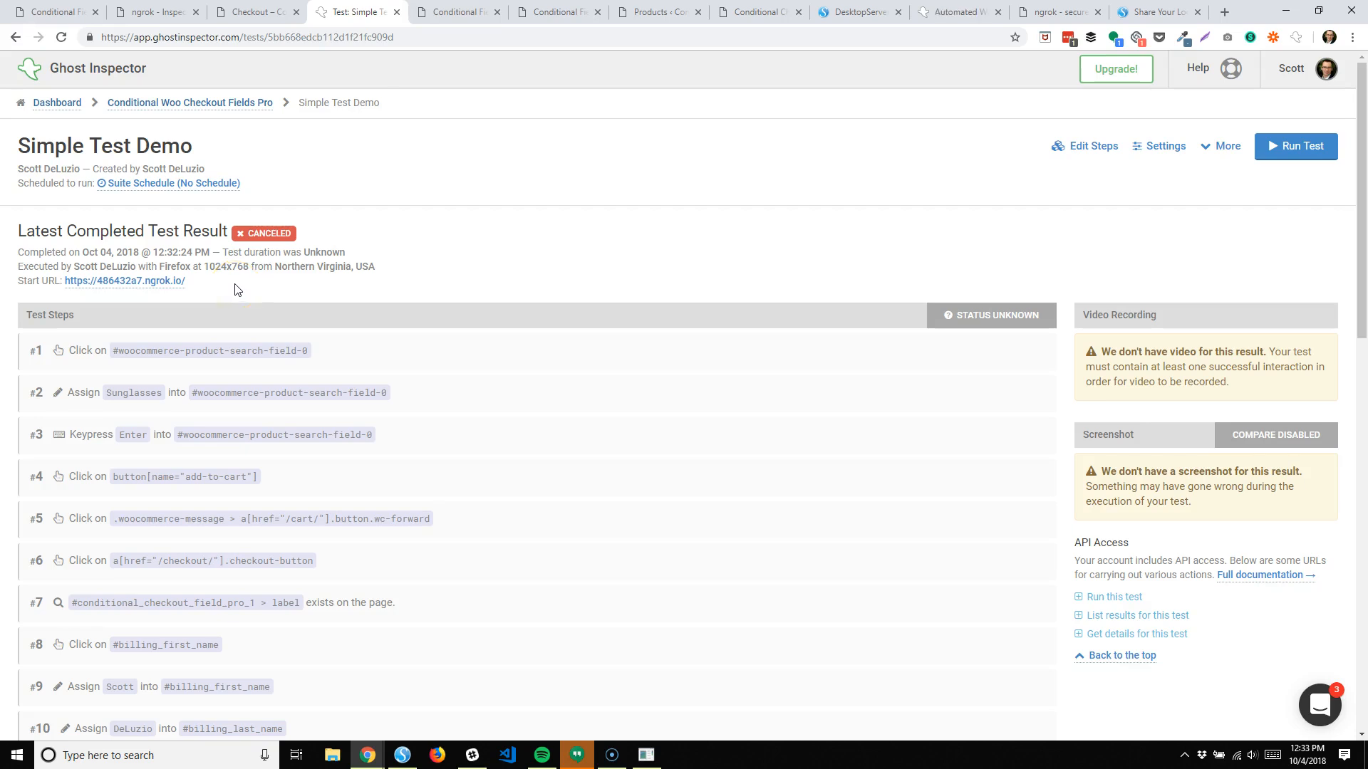
pyautogui.click(1058, 12)
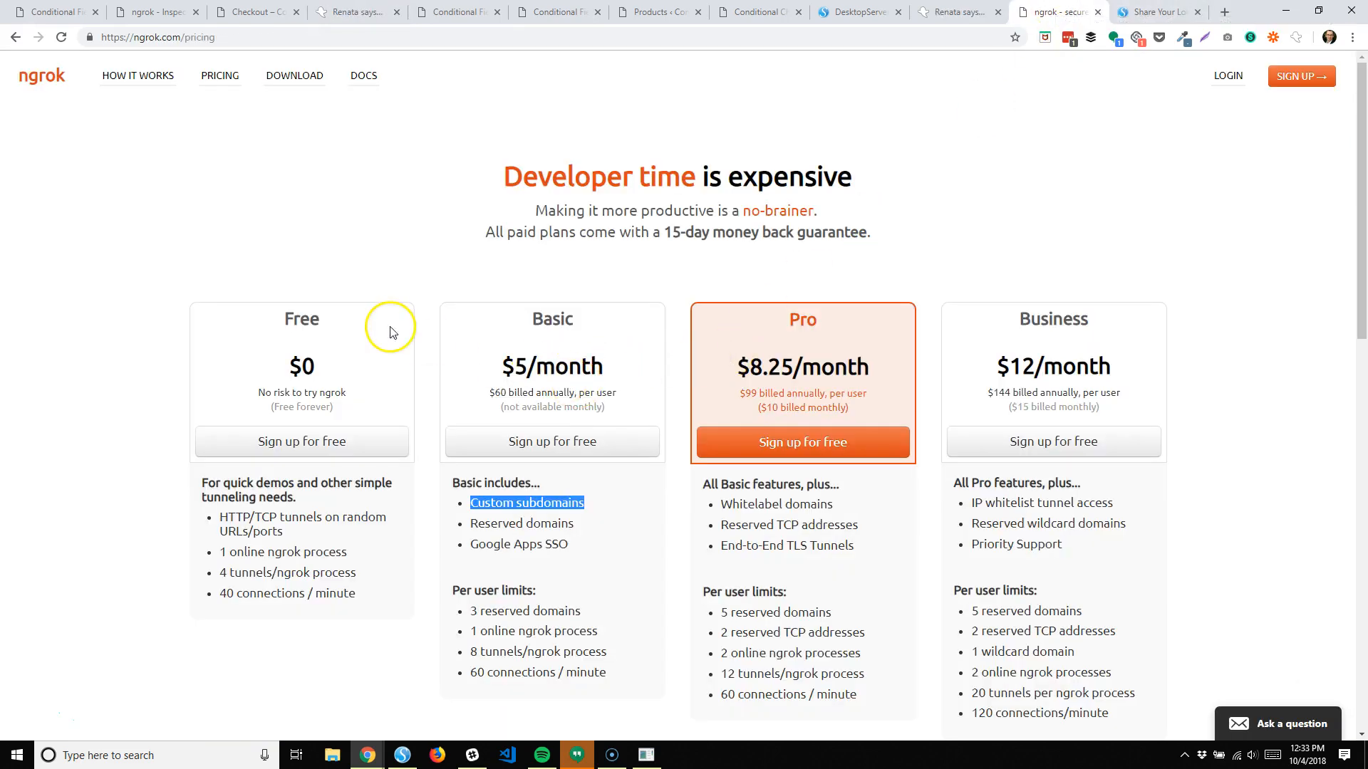
# Step: Revisit the ngrok inspector, the WordPress conditional fields list and the Simple Test Demo result, and bring up the ngrok console window
pyautogui.click(169, 11)
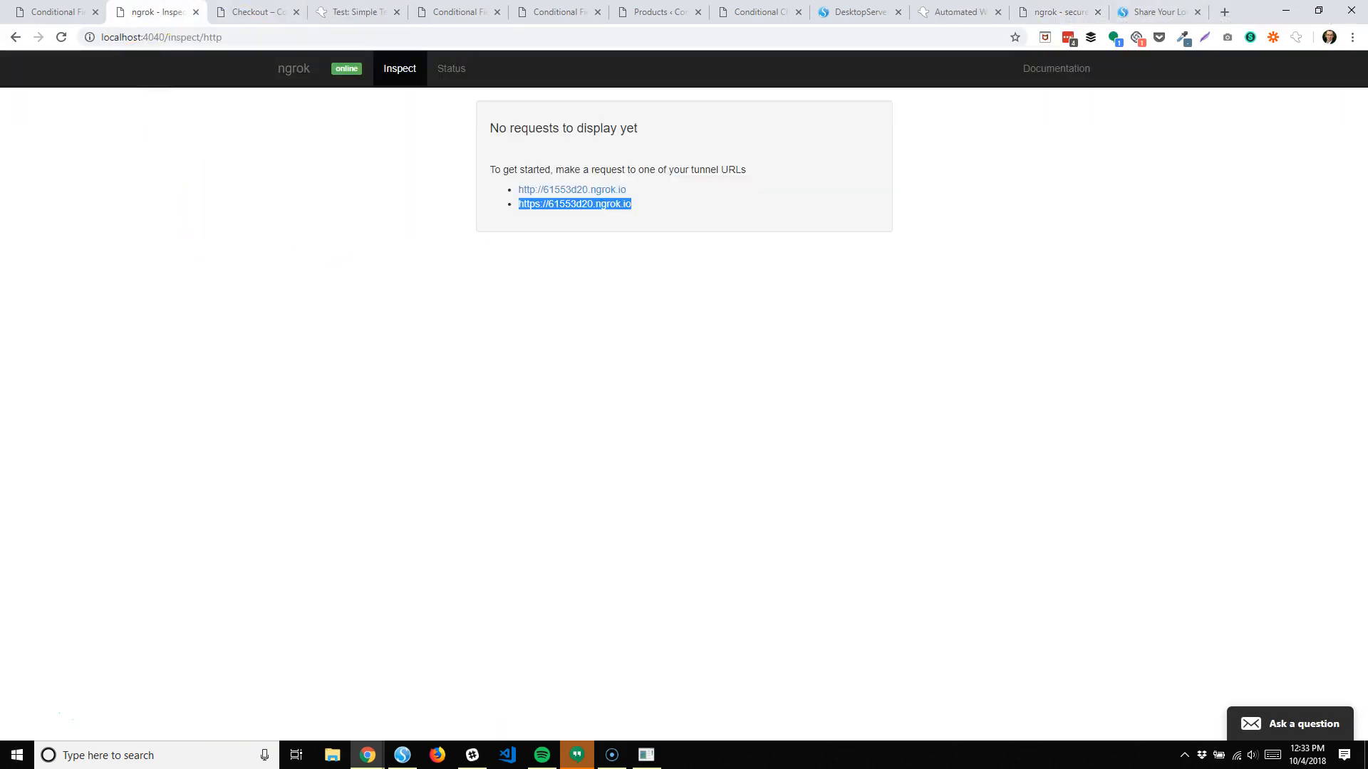
pyautogui.click(60, 11)
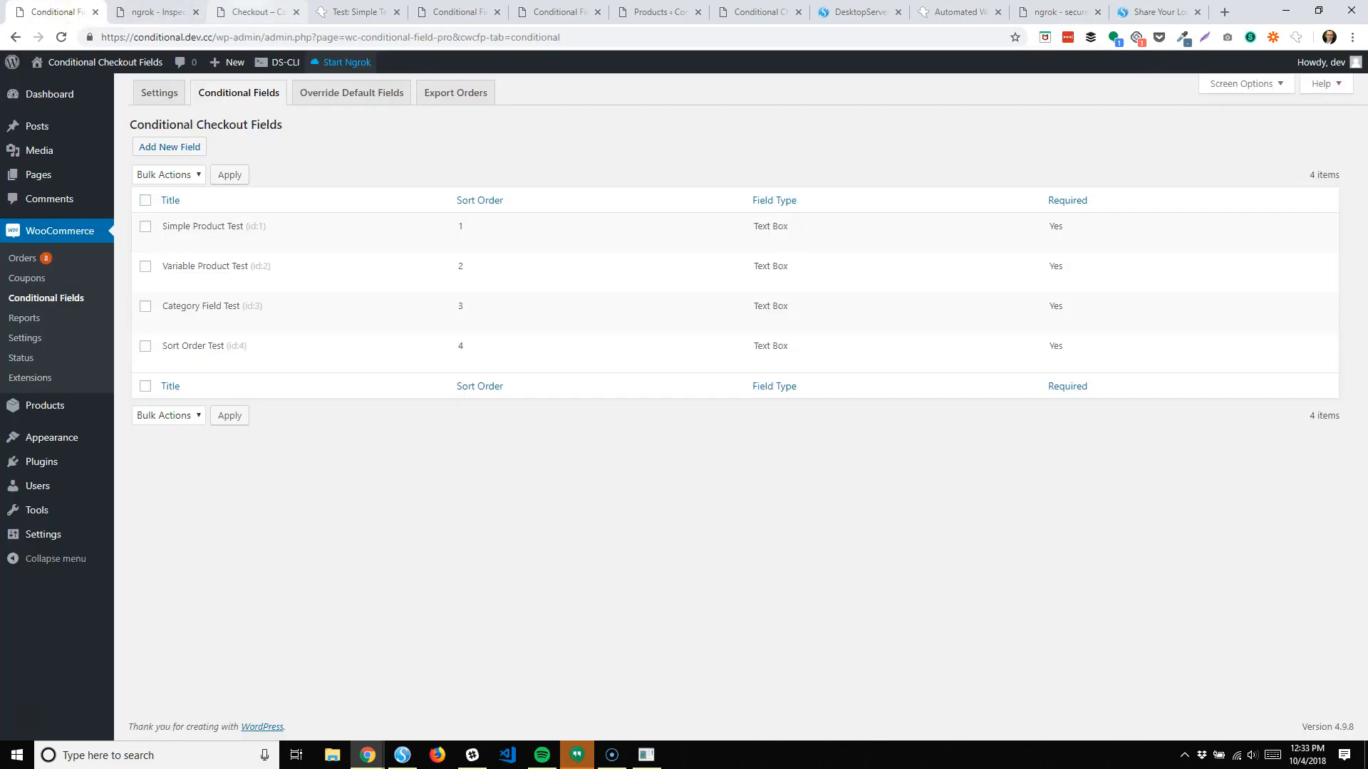
pyautogui.click(353, 12)
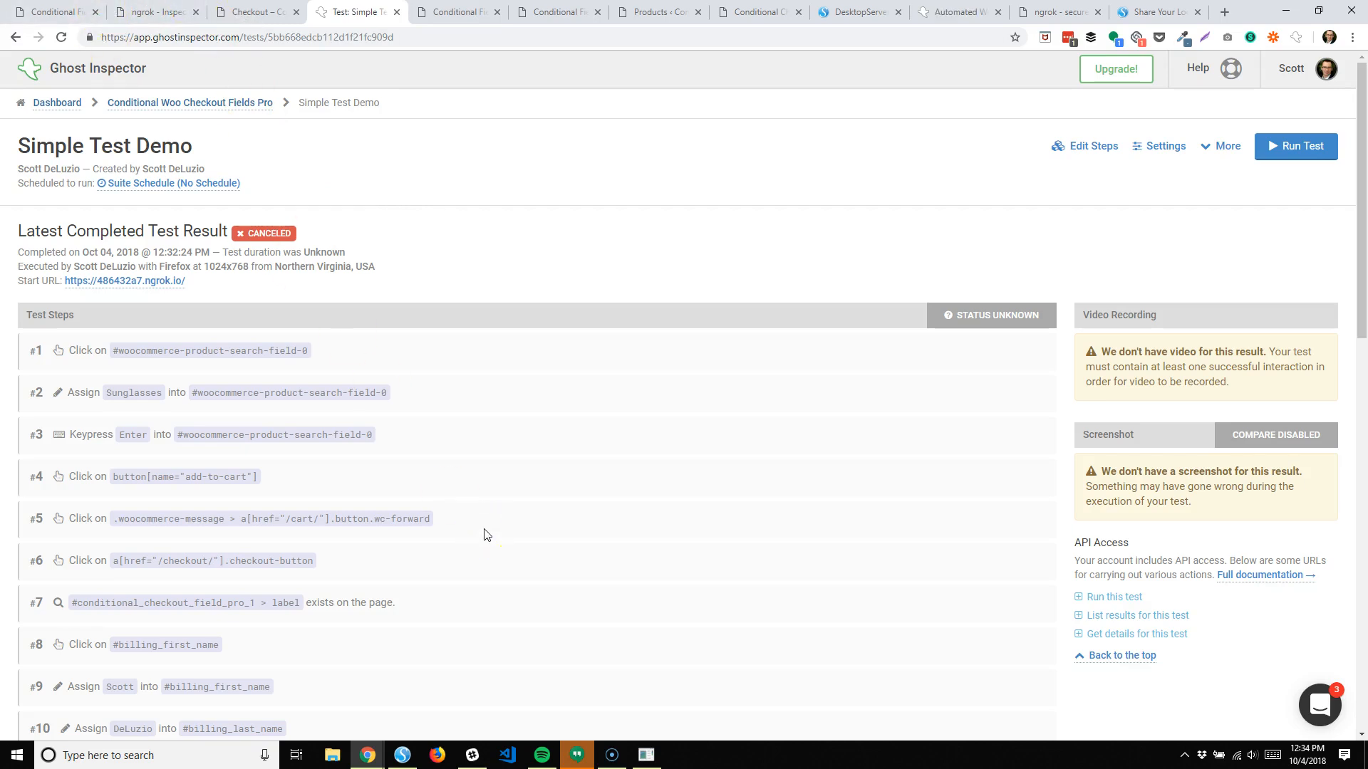
pyautogui.click(646, 755)
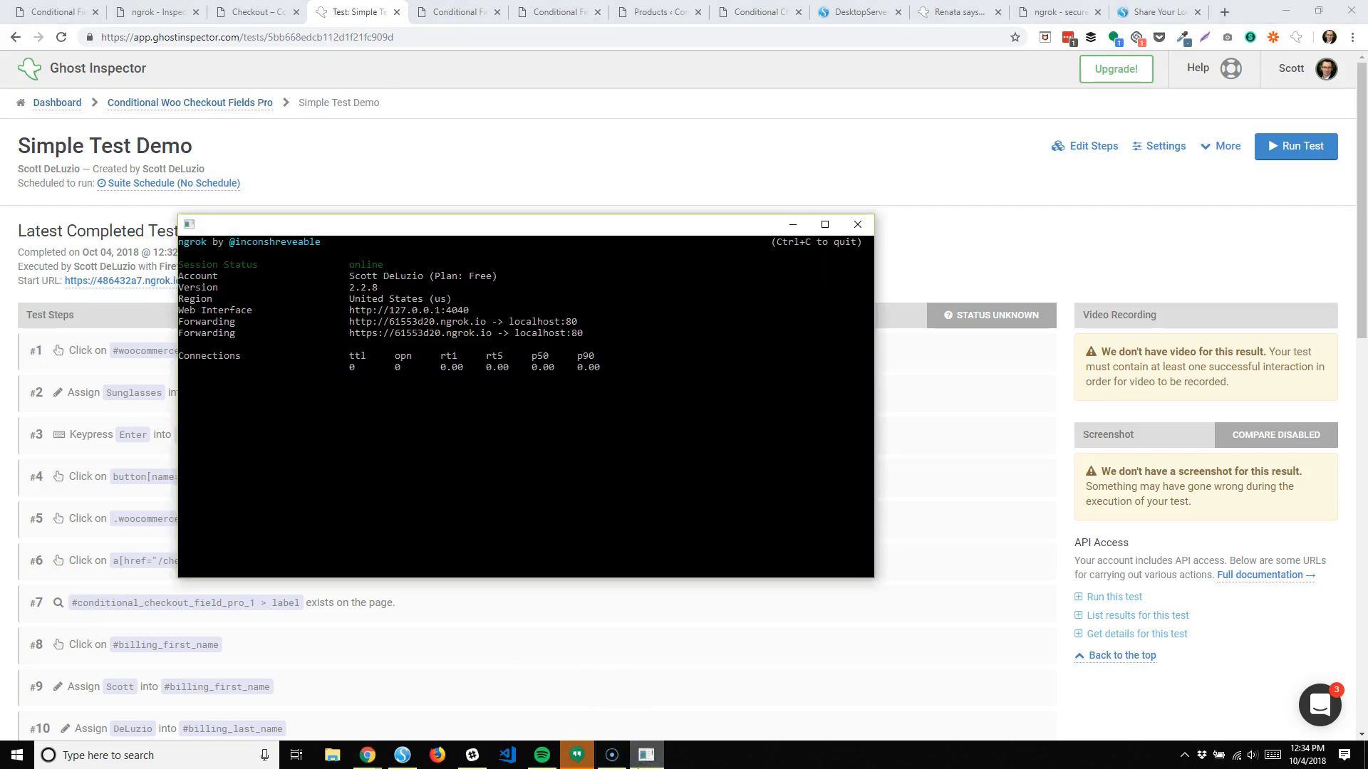